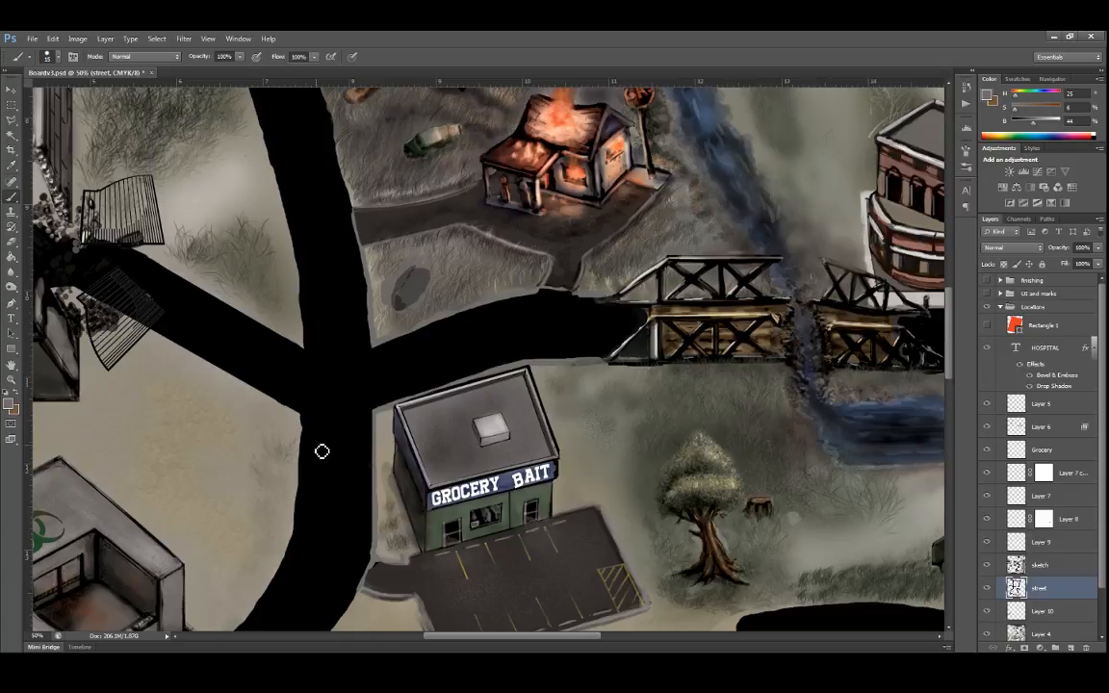
Paint a thin grey edge line down the road's far side opposite the Grocery Bait store with the 15 px brush.
drag(303, 419, 303, 524)
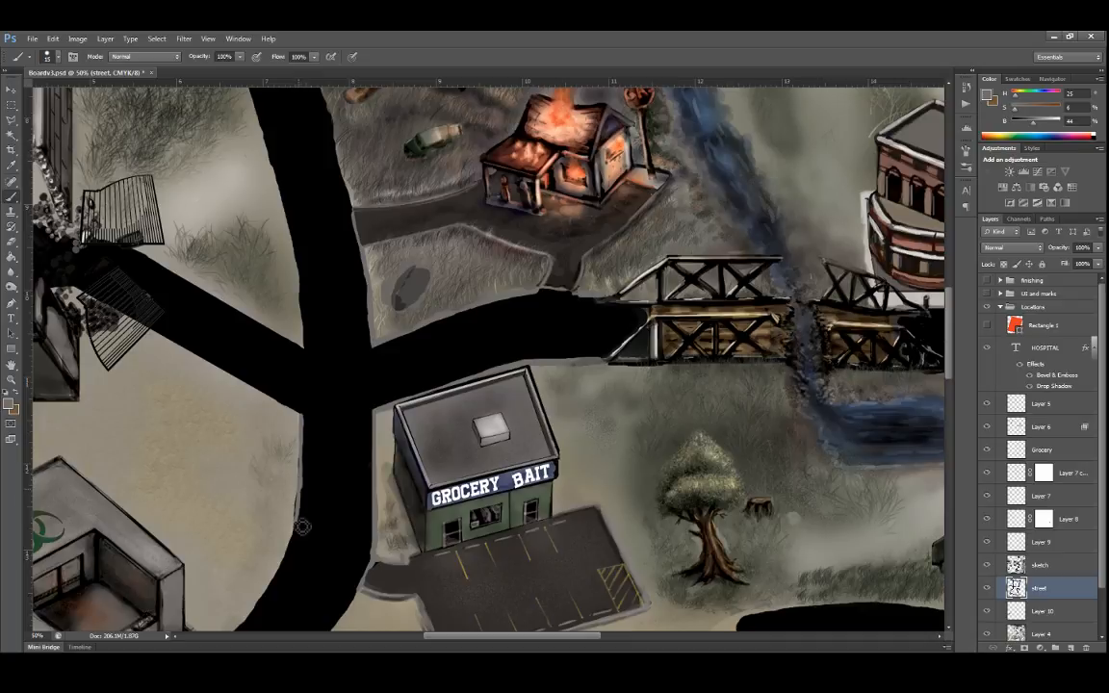
key(z)
alt+click(346, 457)
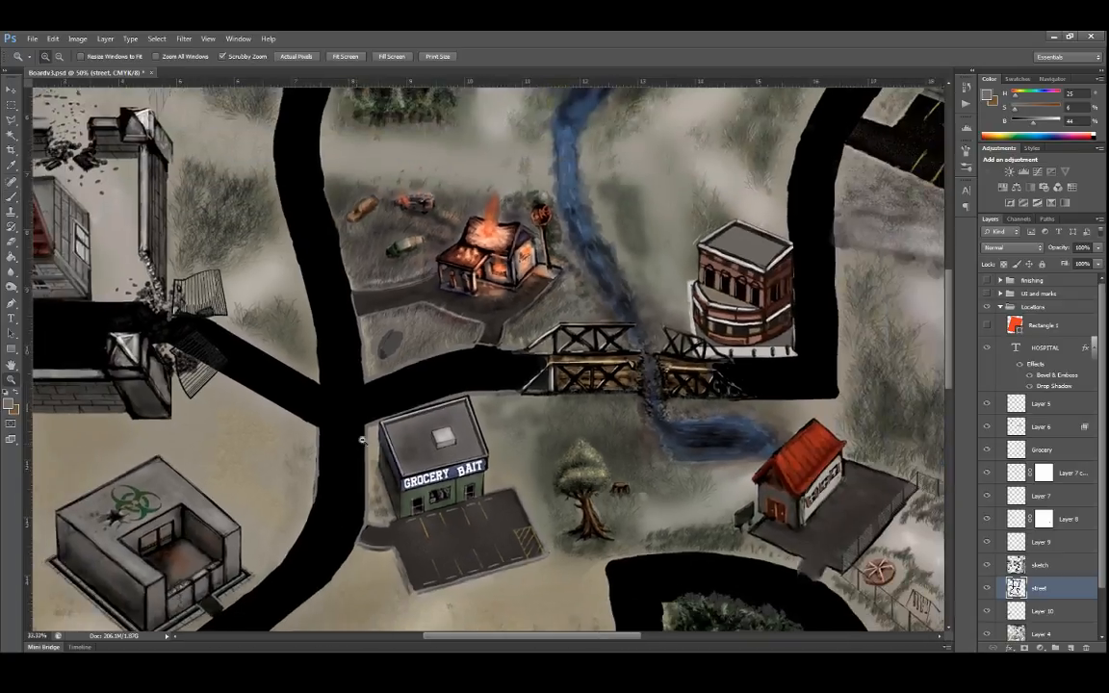
alt+click(362, 440)
alt+click(362, 440)
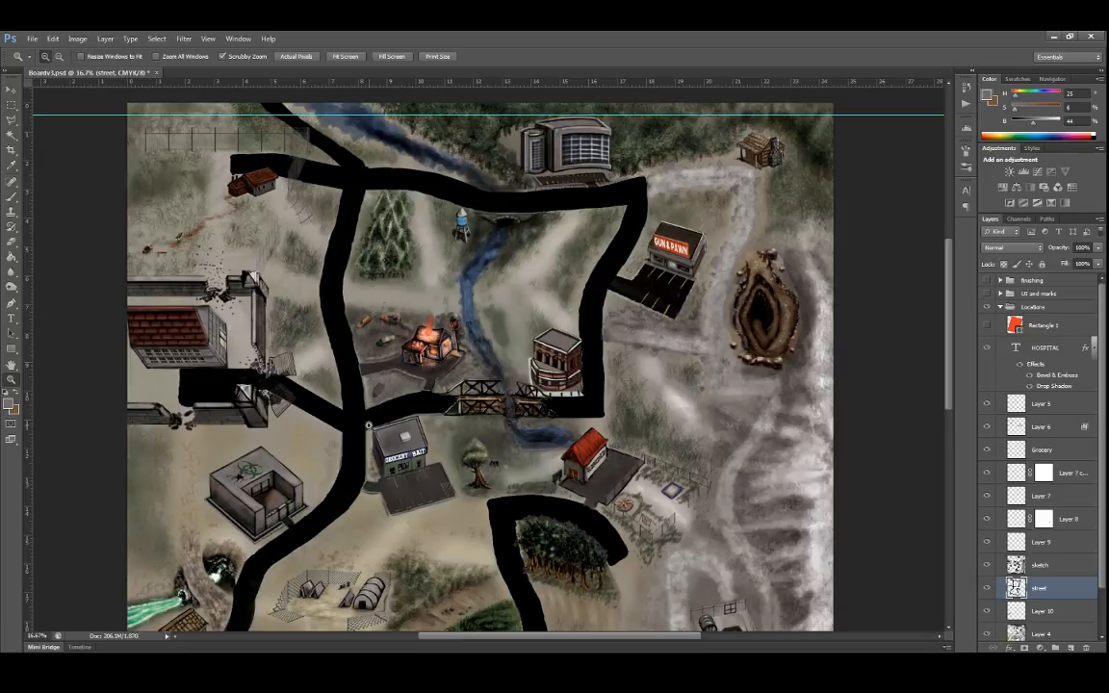
Choose the 360 px textured brush preset for painting on the street layer.
click(376, 414)
click(378, 414)
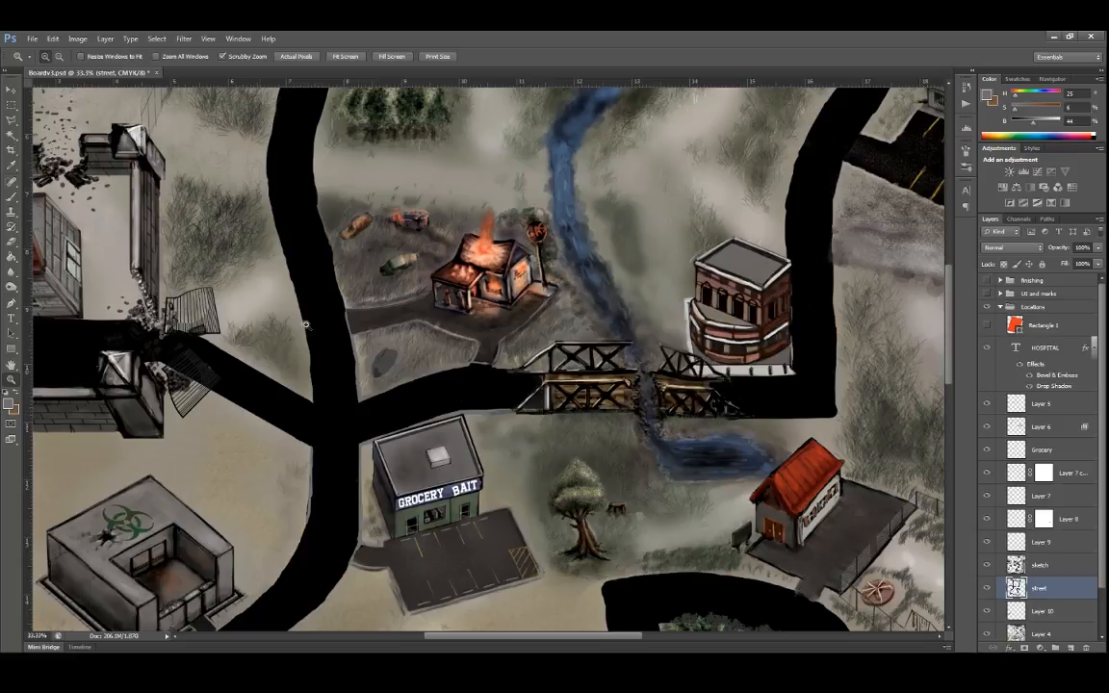
click(10, 197)
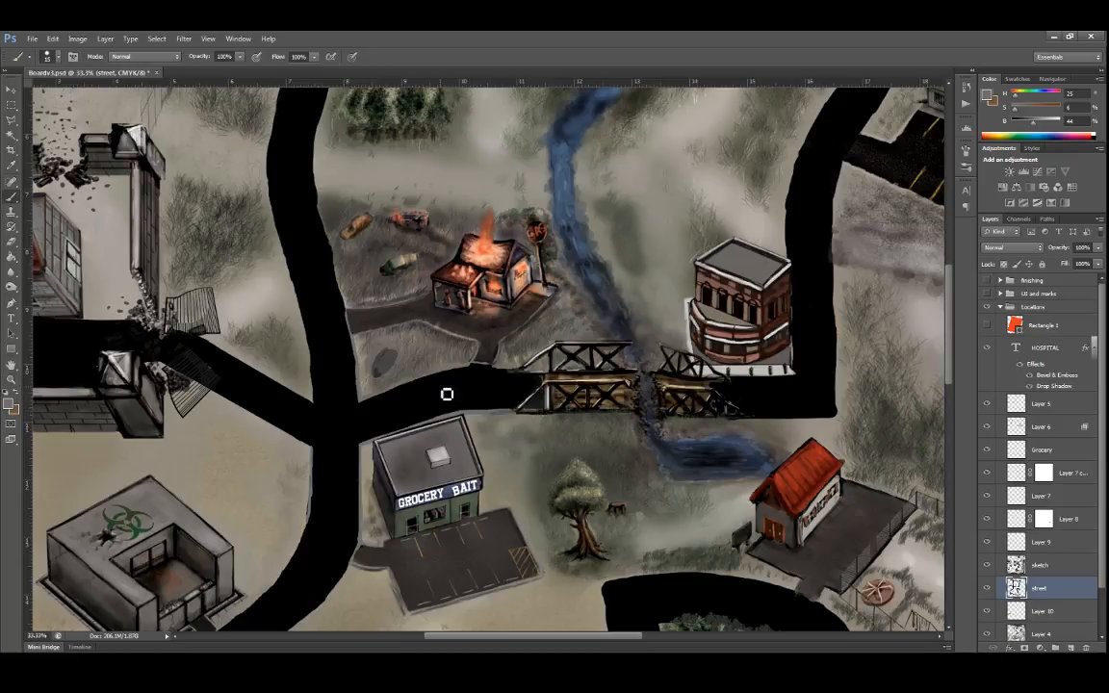
right_click(370, 420)
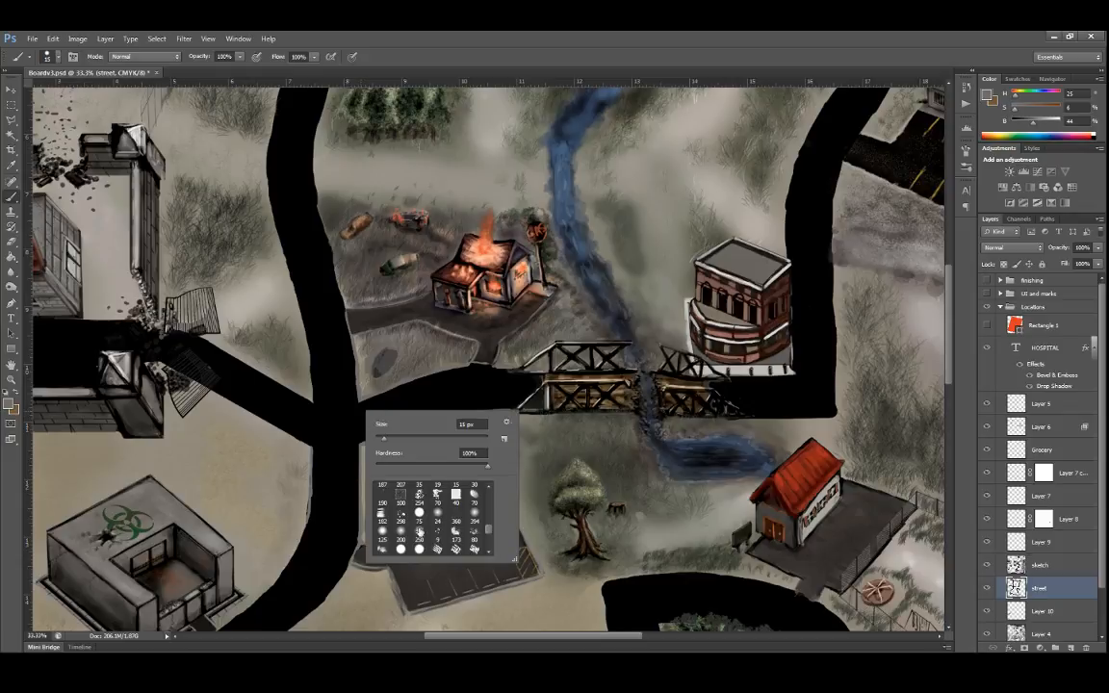
click(382, 502)
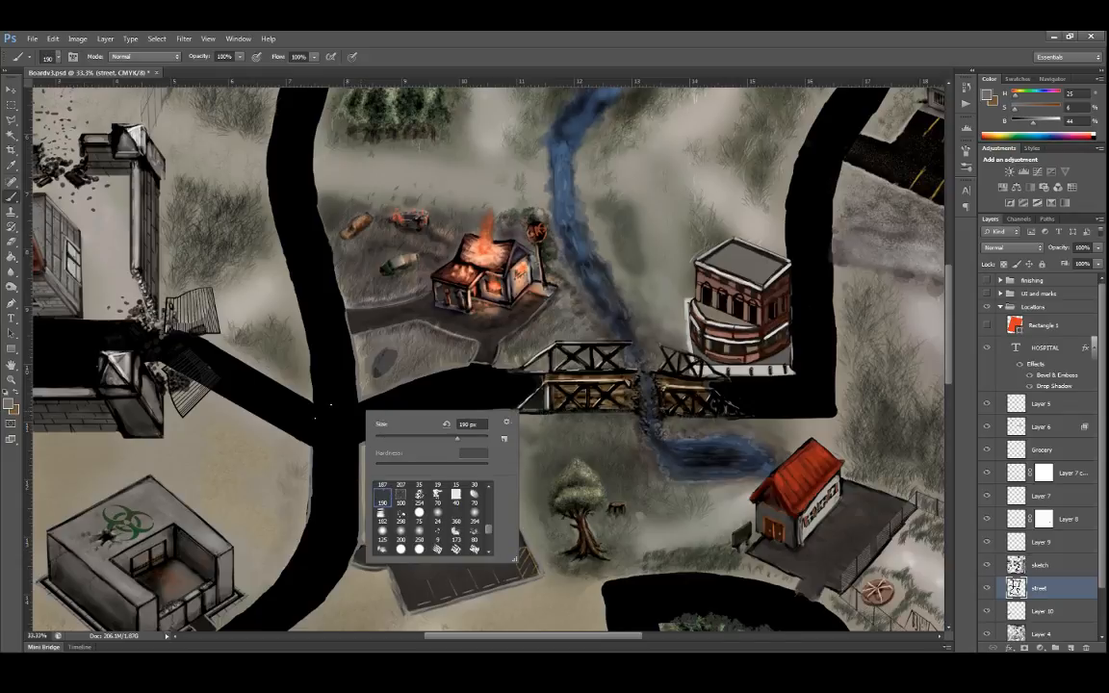
click(335, 428)
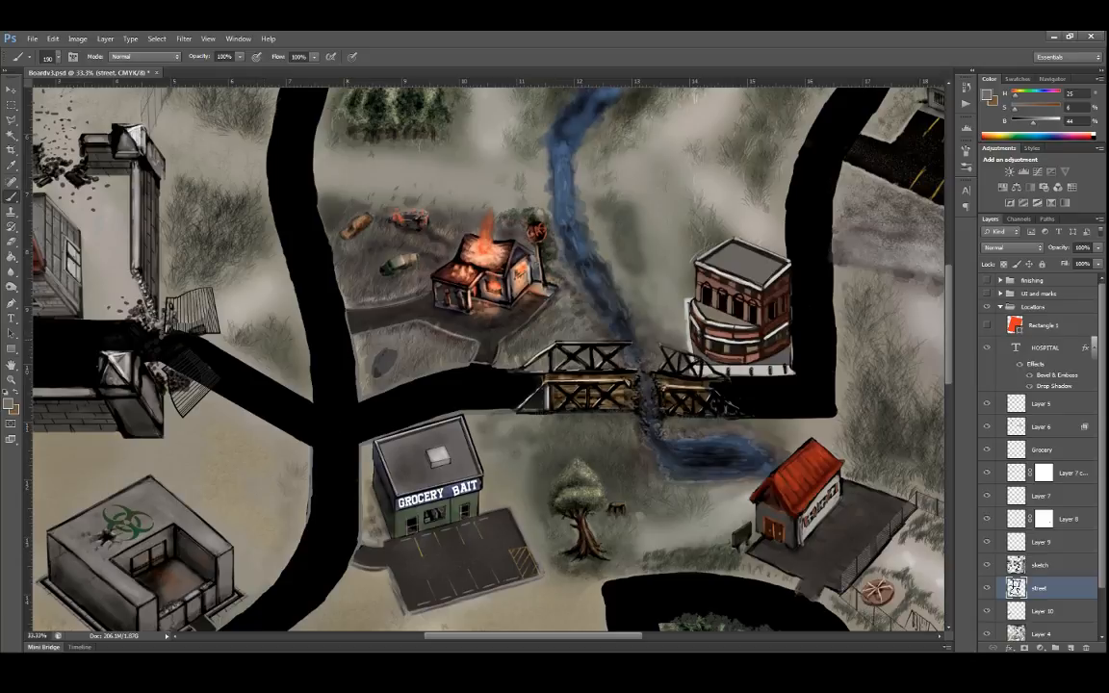
right_click(354, 336)
click(445, 443)
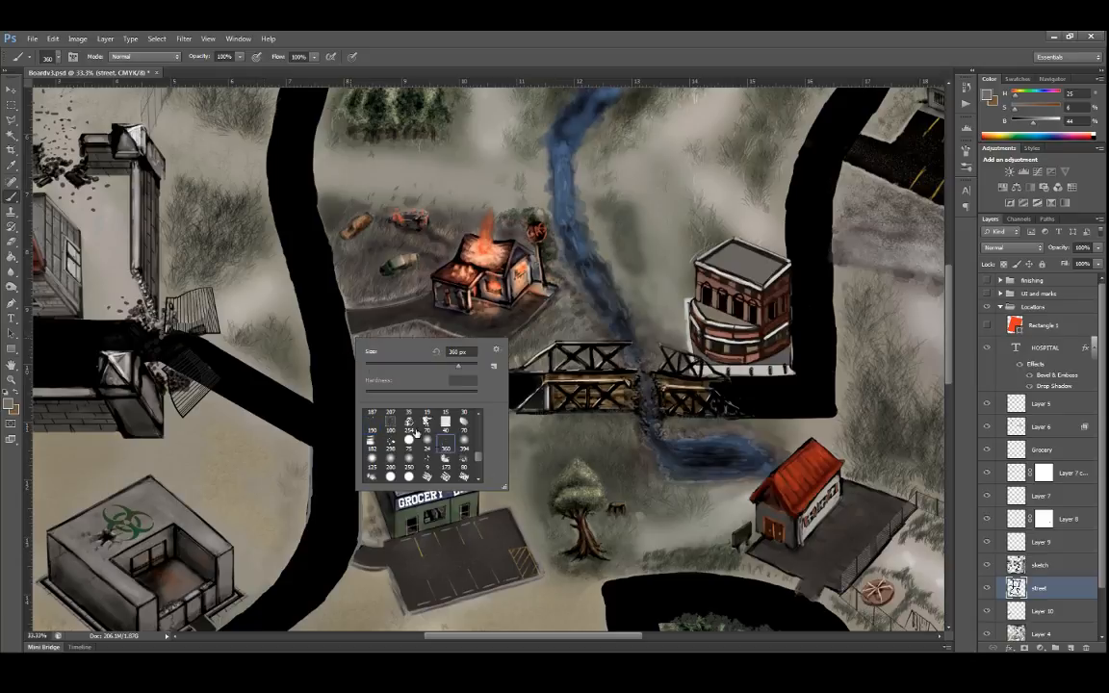
key(Return)
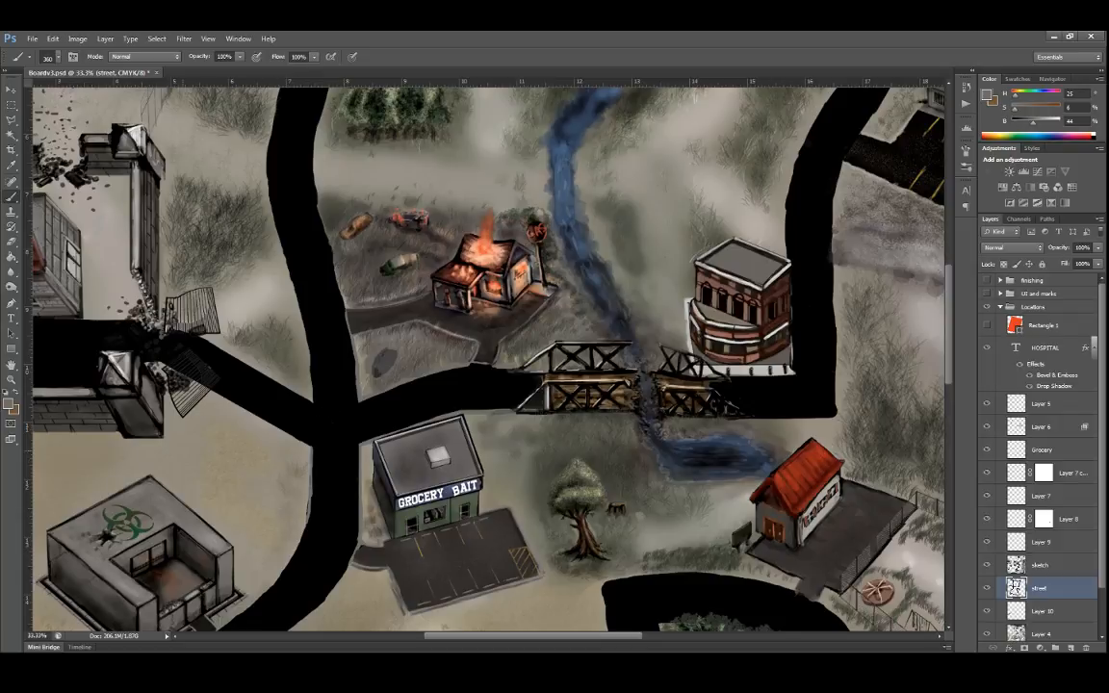
Lock the street layer's transparent pixels and set the brush blending mode to Screen.
click(1004, 265)
click(118, 60)
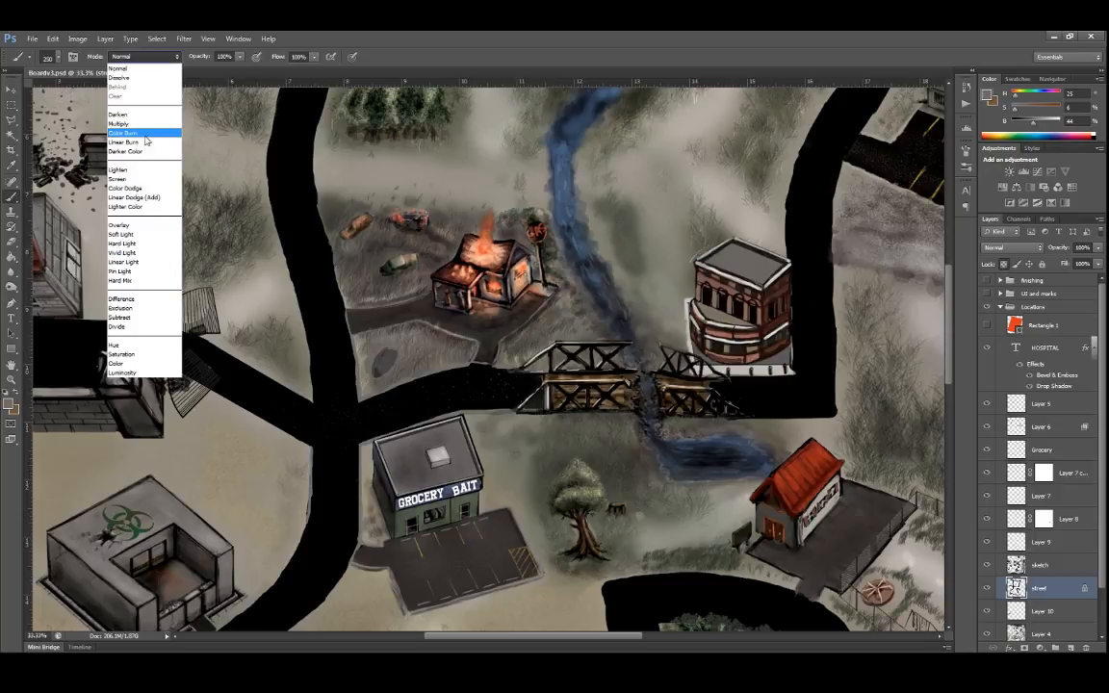
click(126, 166)
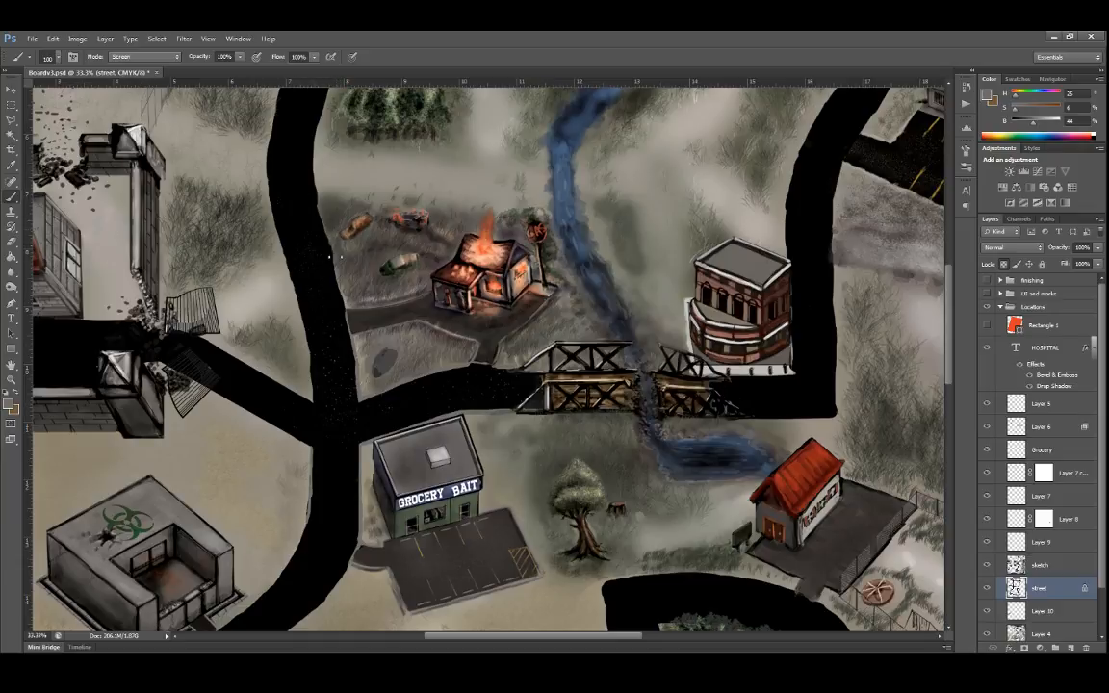
Add fine grey speckles to the black roads around the burning house, pine trees and brick building with the 100 px textured brush.
drag(312, 234, 314, 337)
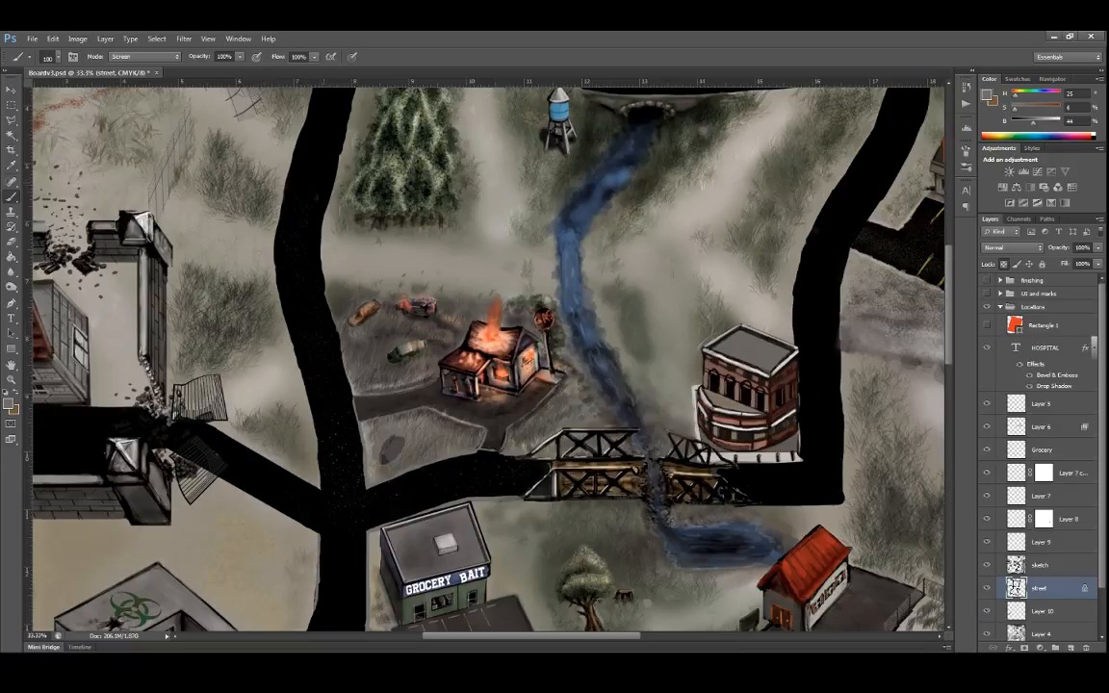
drag(307, 207, 308, 281)
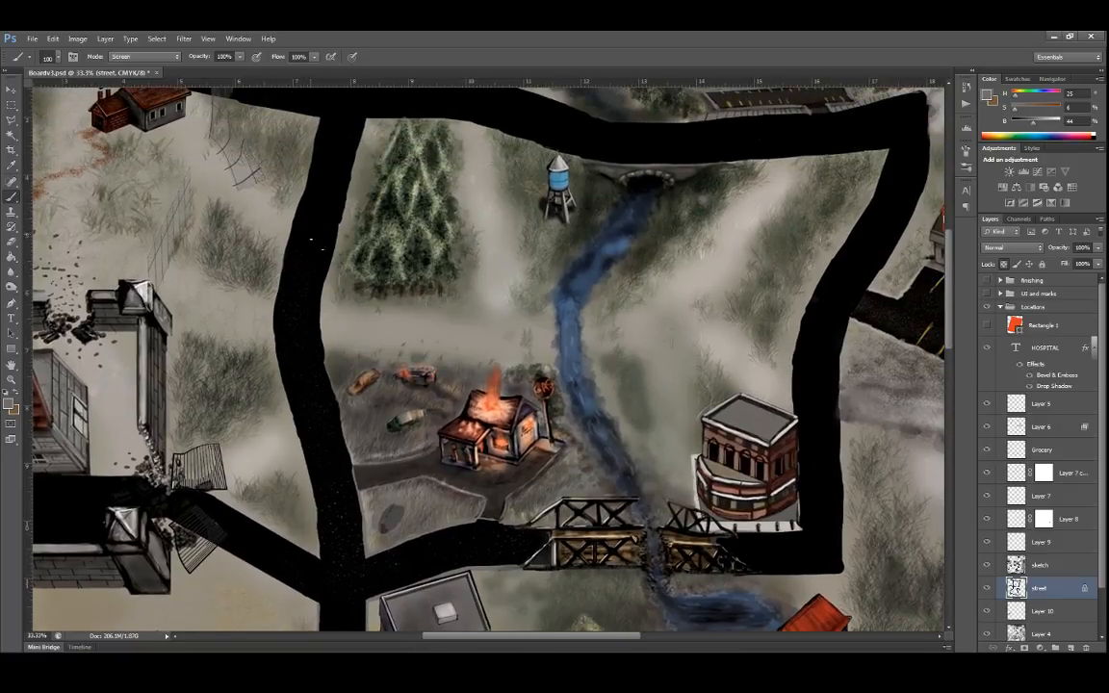
drag(340, 175, 350, 227)
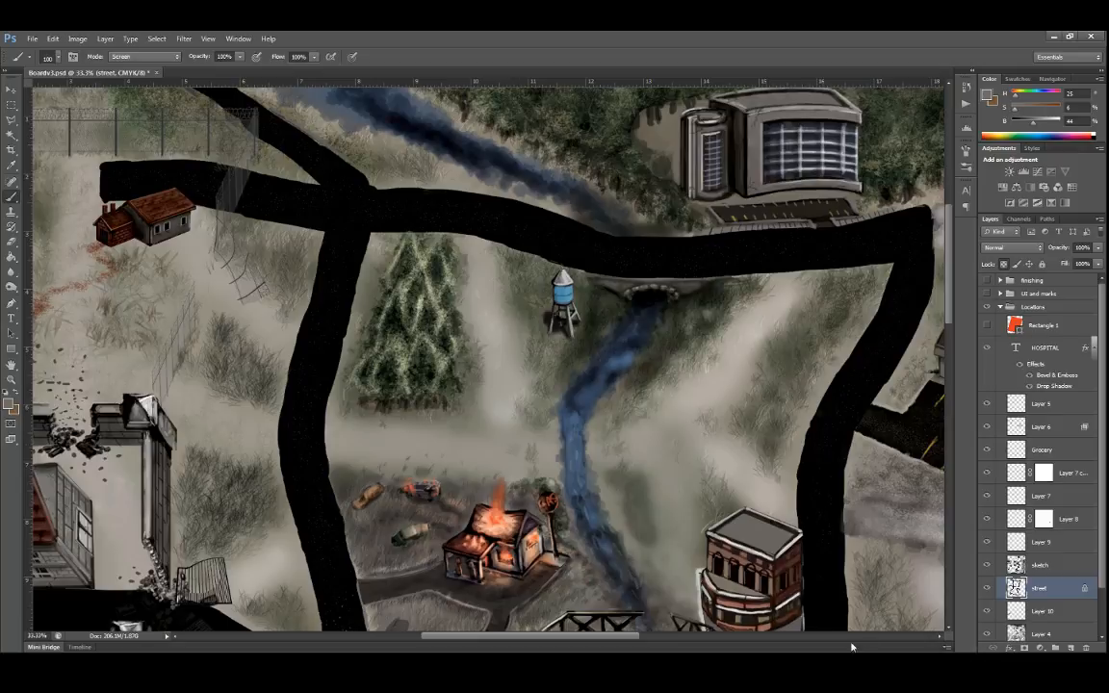
drag(831, 544, 737, 387)
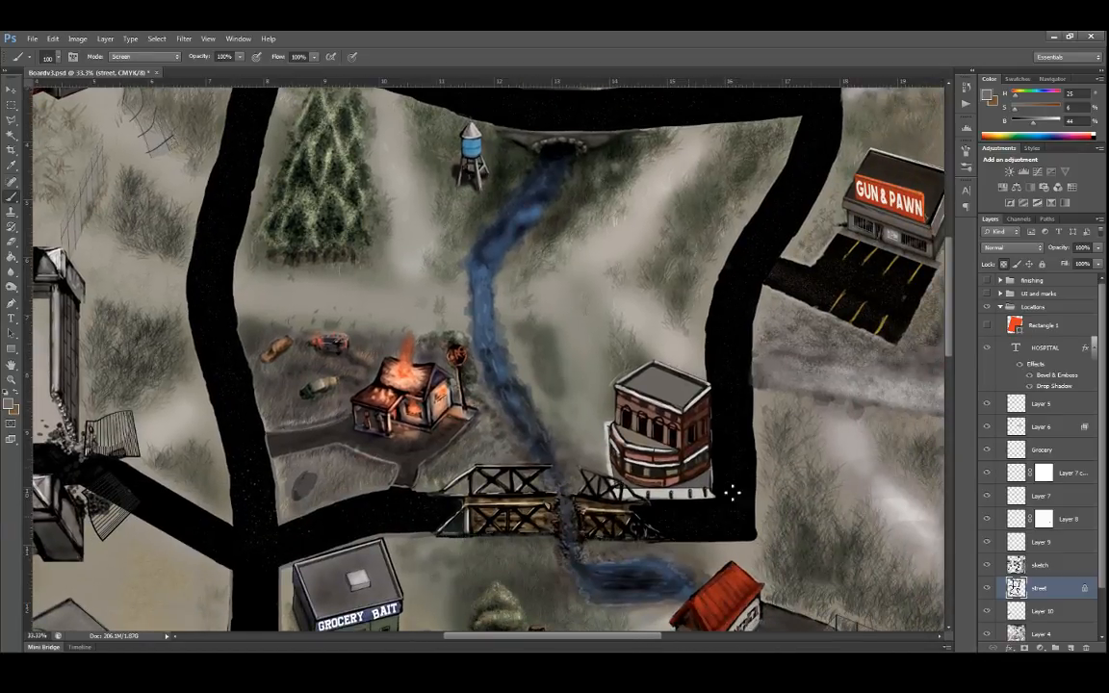
Speckle the junction beside Grocery Bait and the road curving past the biohazard building and chapel to the cemetery.
drag(266, 494, 295, 396)
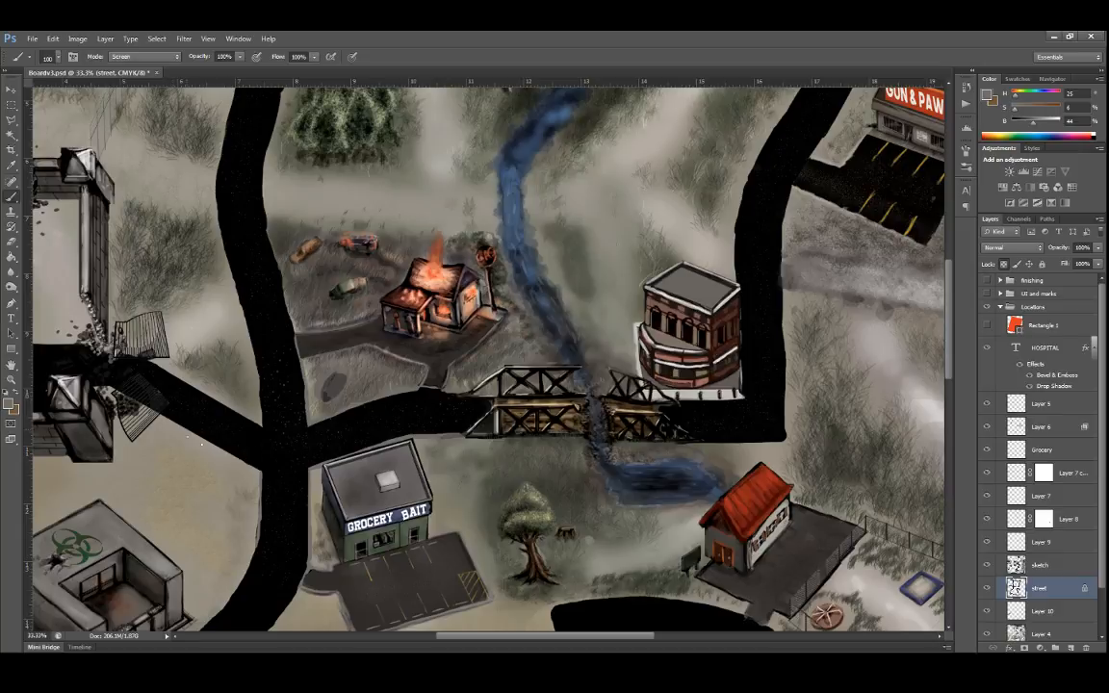
drag(201, 444, 399, 305)
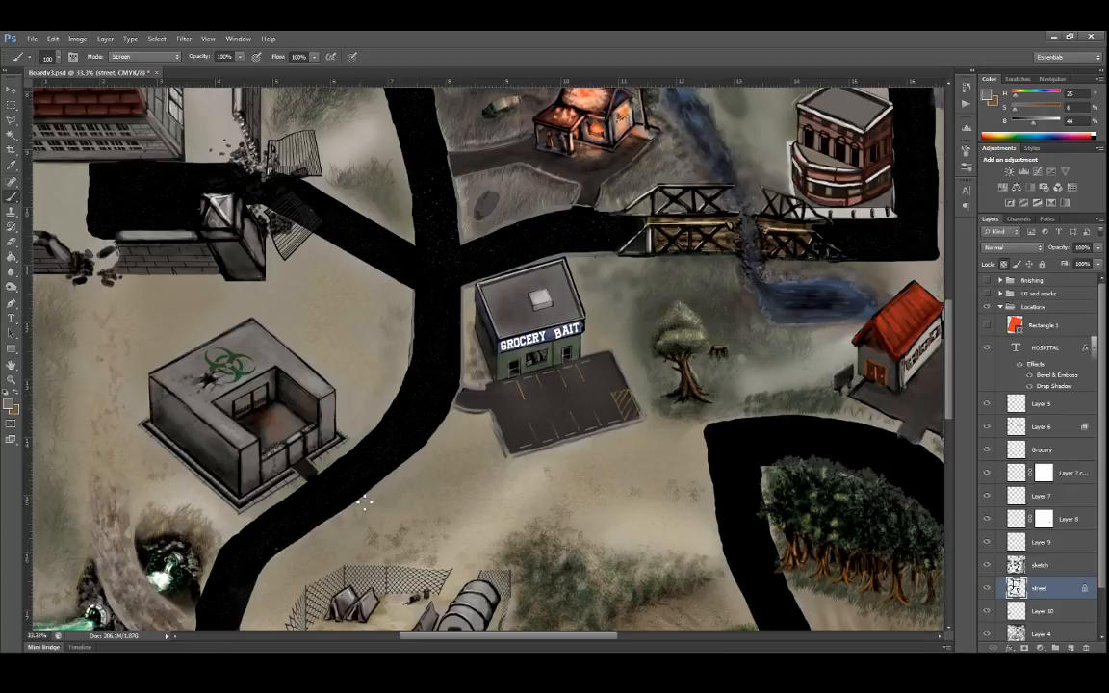
drag(364, 502, 439, 329)
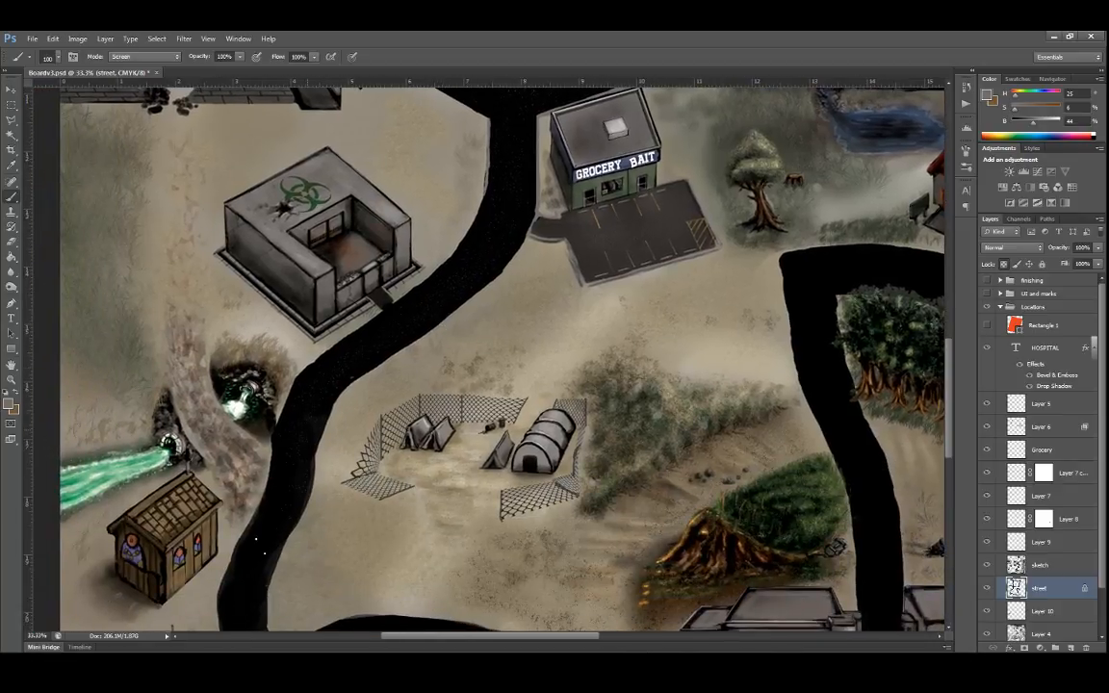
drag(253, 624, 311, 408)
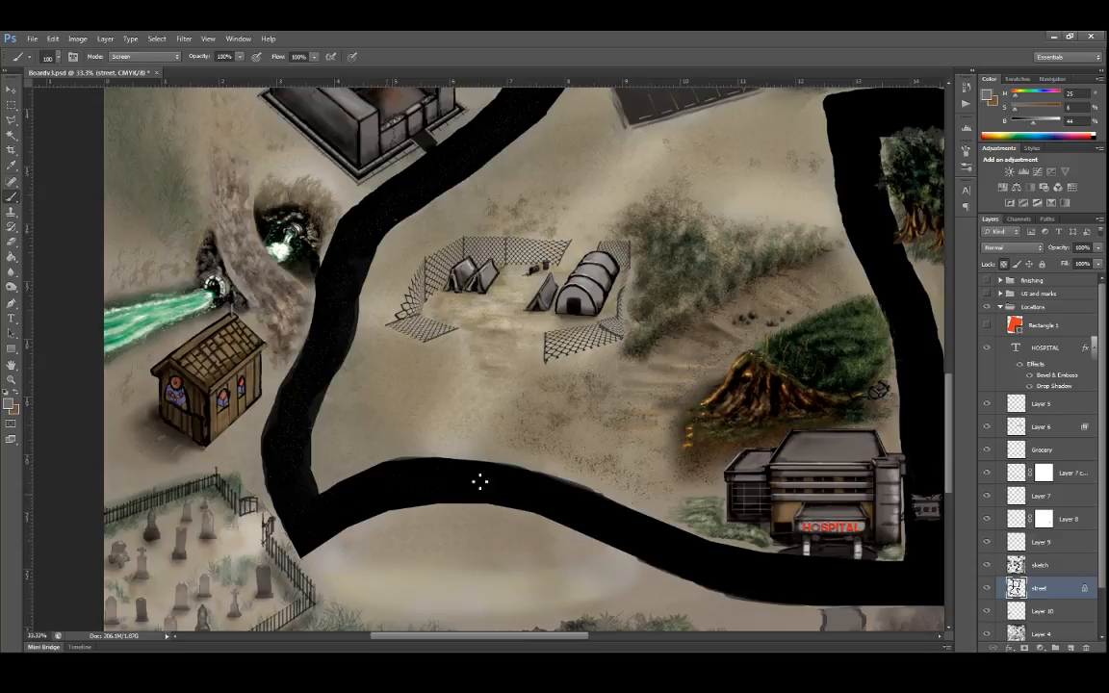
Test the sketch layer and toggle the street layer's visibility to find which one holds the uneven road edge near the chapel.
click(1063, 560)
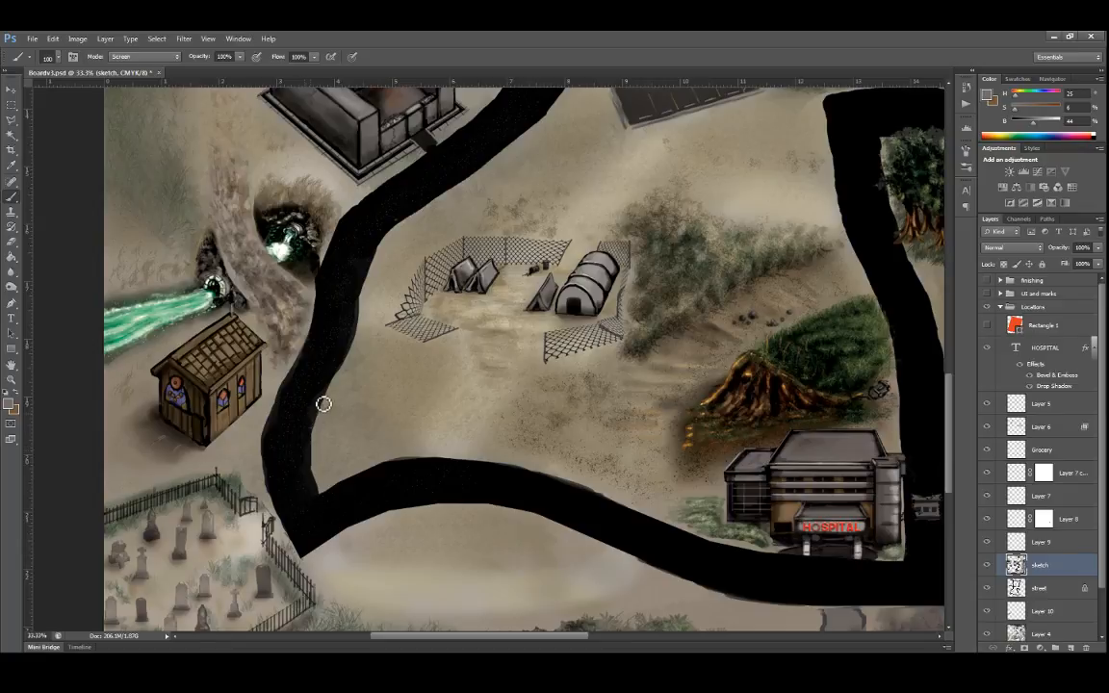
drag(316, 388, 285, 349)
key(e)
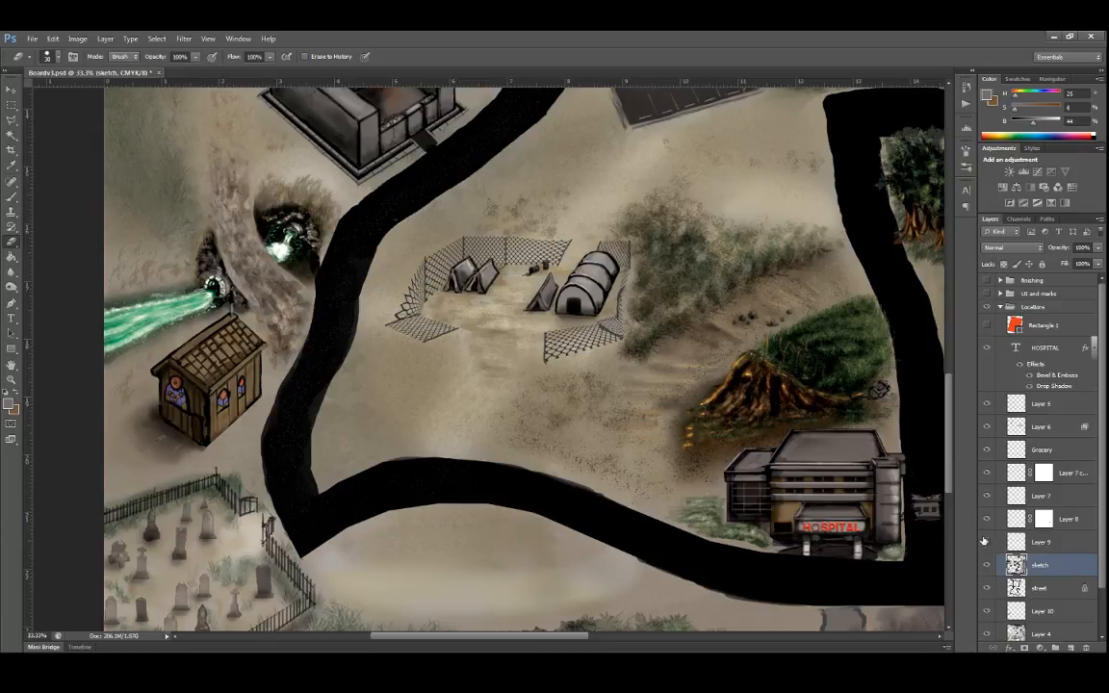
click(987, 589)
click(987, 589)
click(1031, 588)
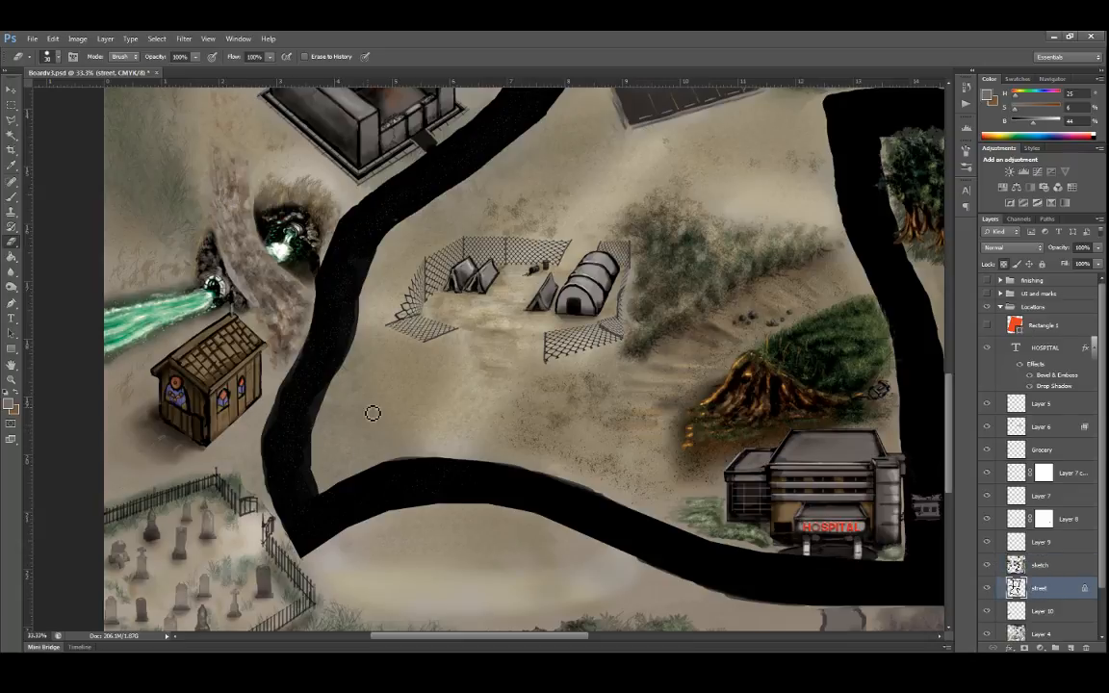
Sample the road's black as the paint colour and choose the 75 px hard round brush at 100% hardness.
key(b)
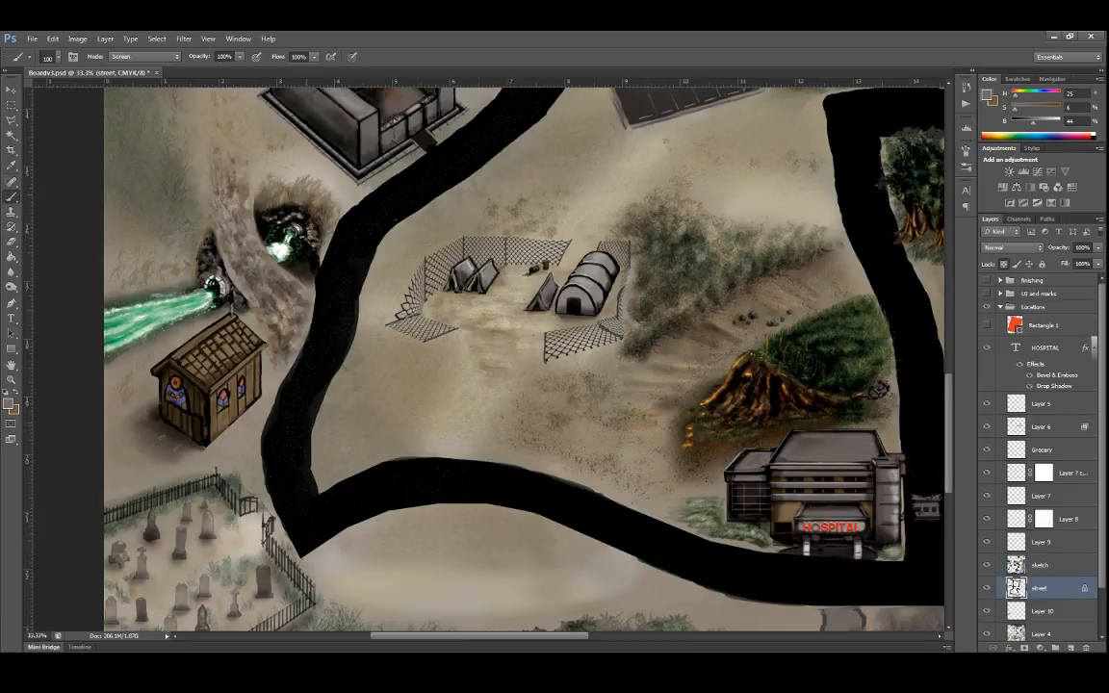
alt+click(279, 501)
key(])
right_click(353, 427)
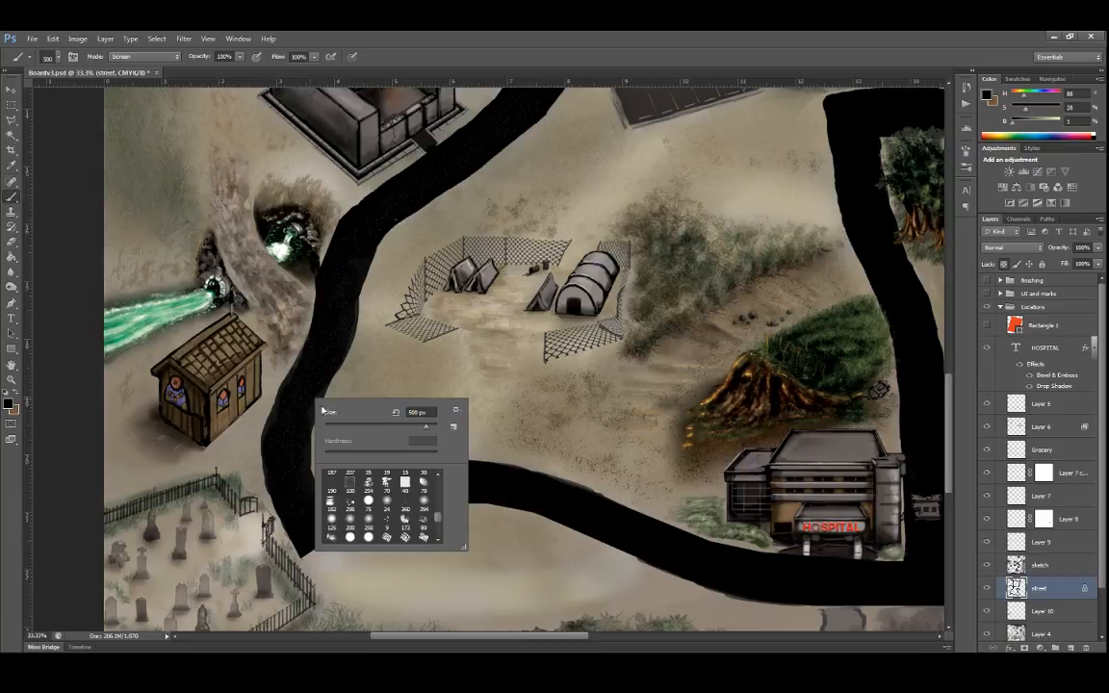
click(368, 499)
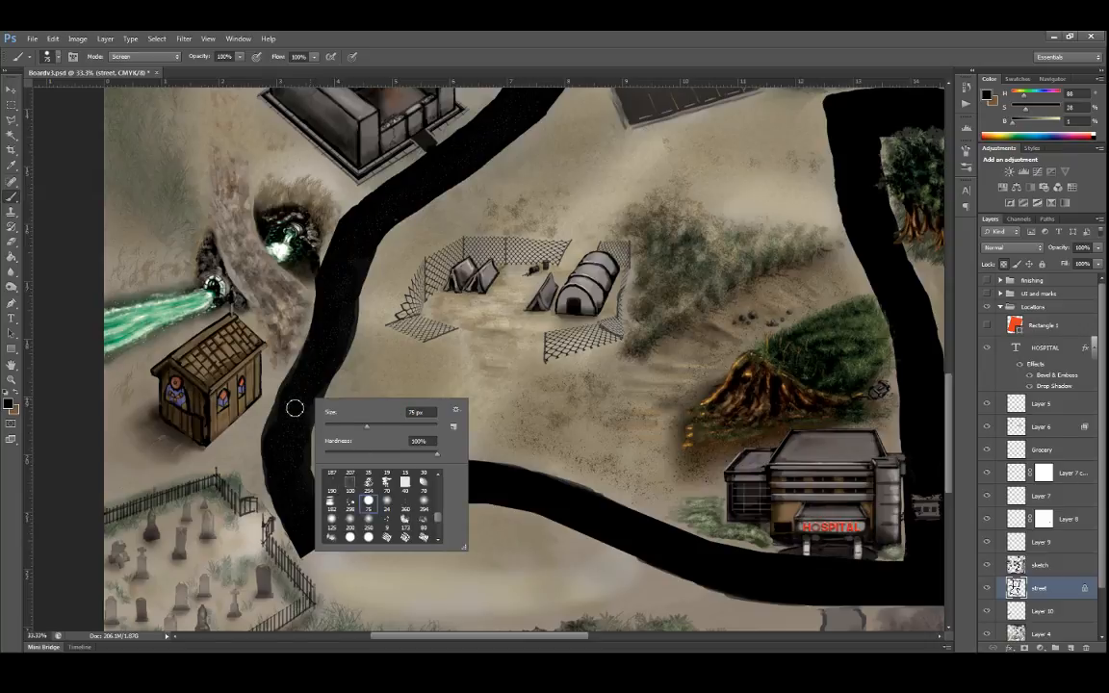
Undo the test stroke on the road near the chapel and set the brush blending mode to Normal.
drag(300, 419, 311, 395)
key(ctrl+z)
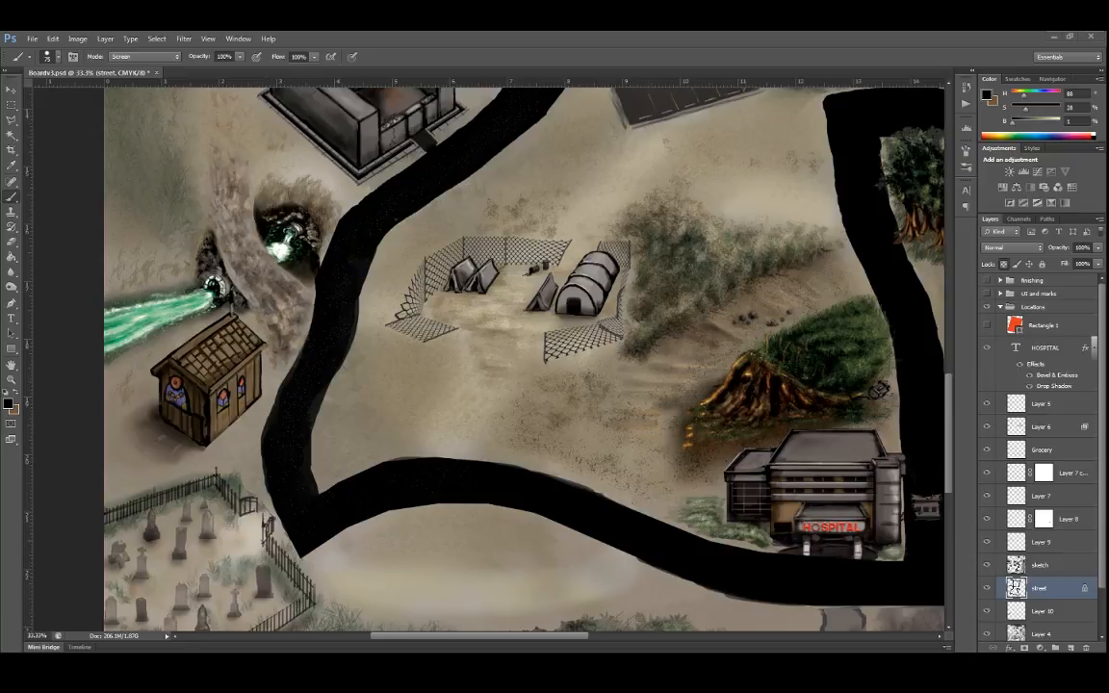
click(125, 58)
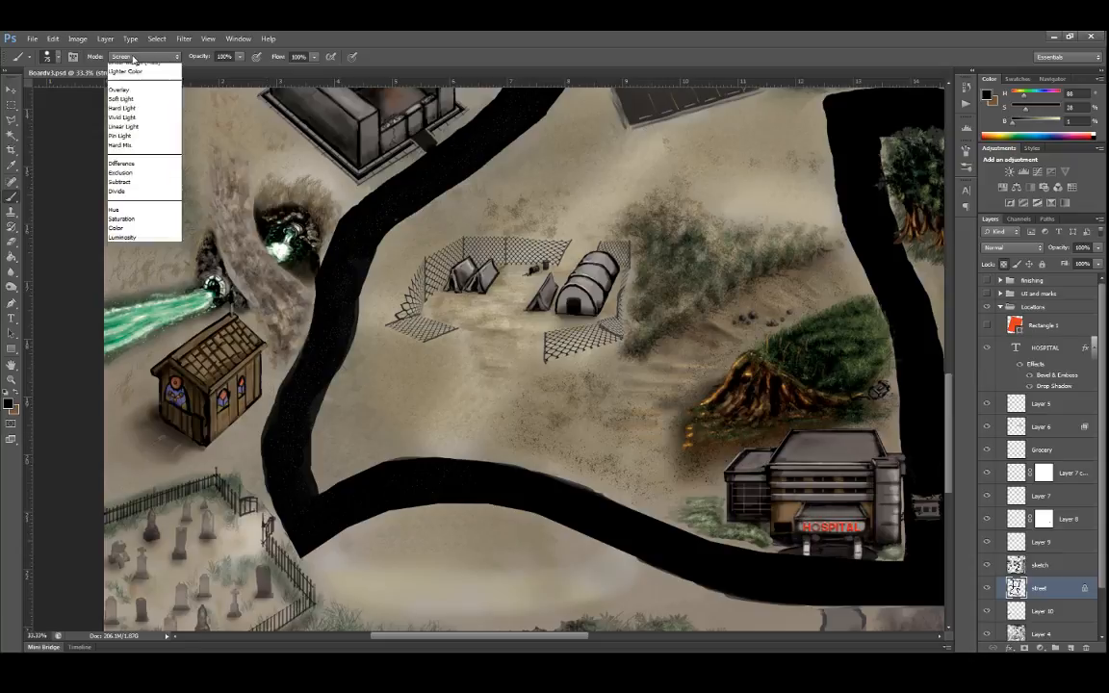
click(121, 69)
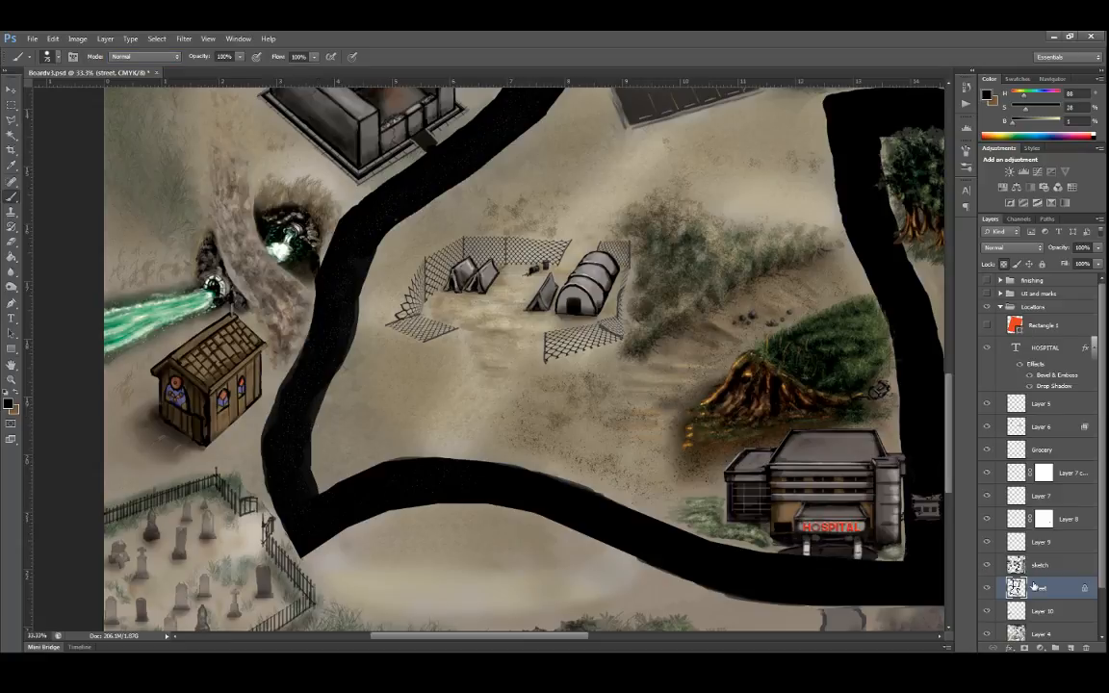
Toggle the visibility of the sketch, street, Layer 10 and Layer 4 layers to check which holds the uneven road edge.
click(999, 566)
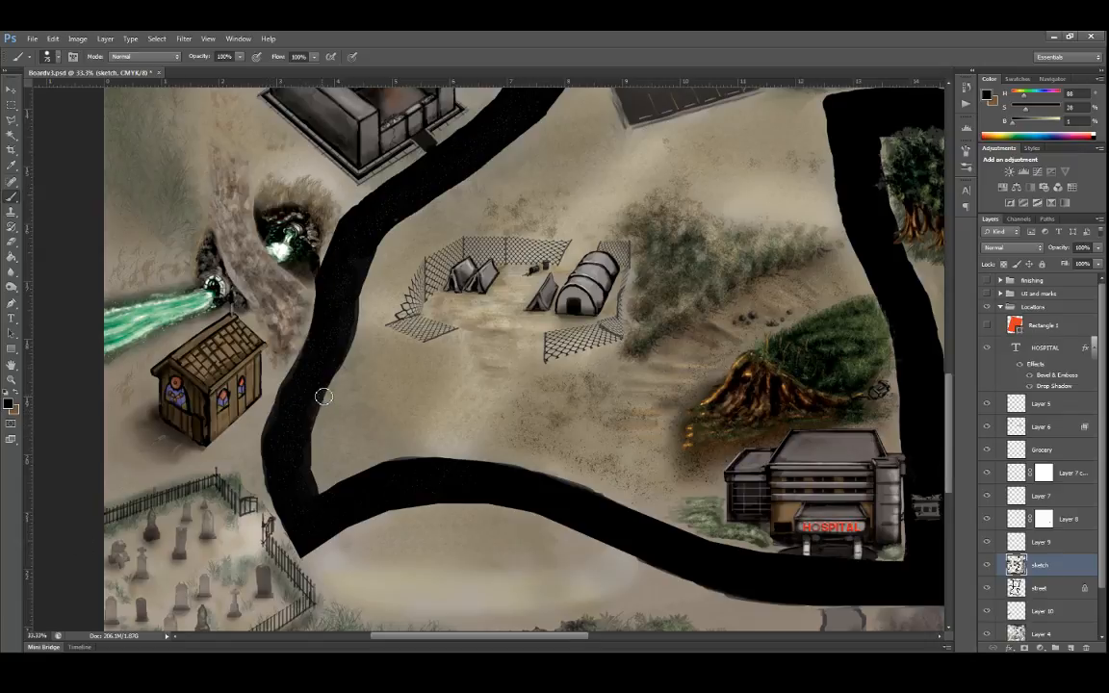
click(985, 566)
click(988, 567)
click(987, 612)
click(987, 612)
click(989, 635)
click(989, 635)
scroll(987, 513, down, 2)
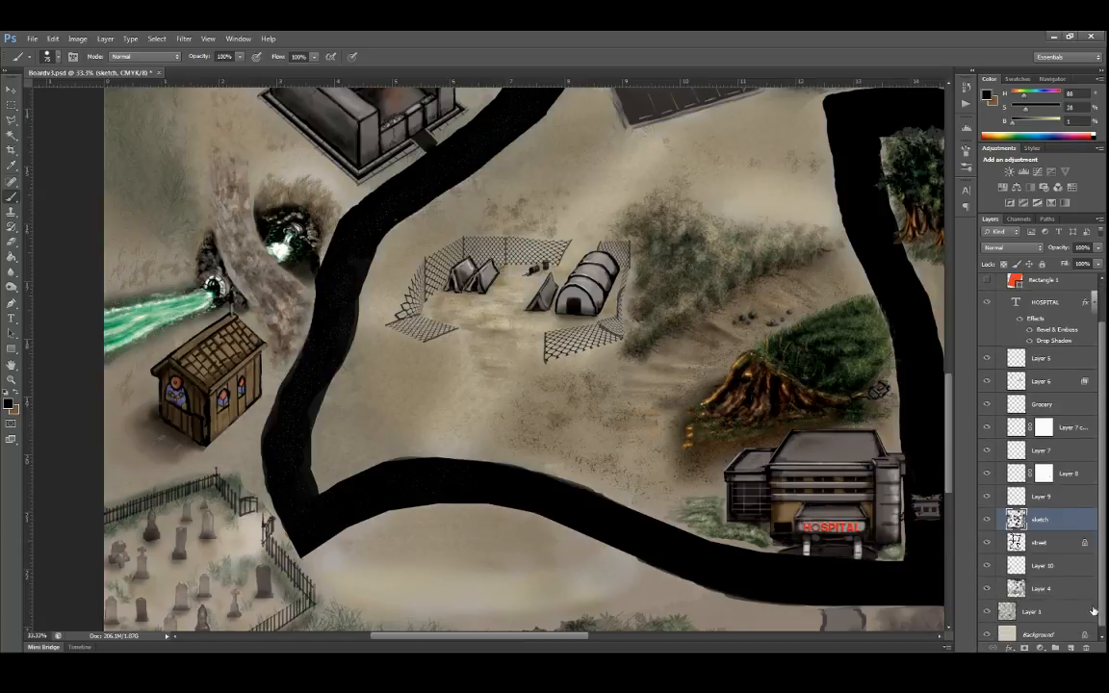
click(986, 588)
click(987, 588)
drag(1022, 473, 1023, 500)
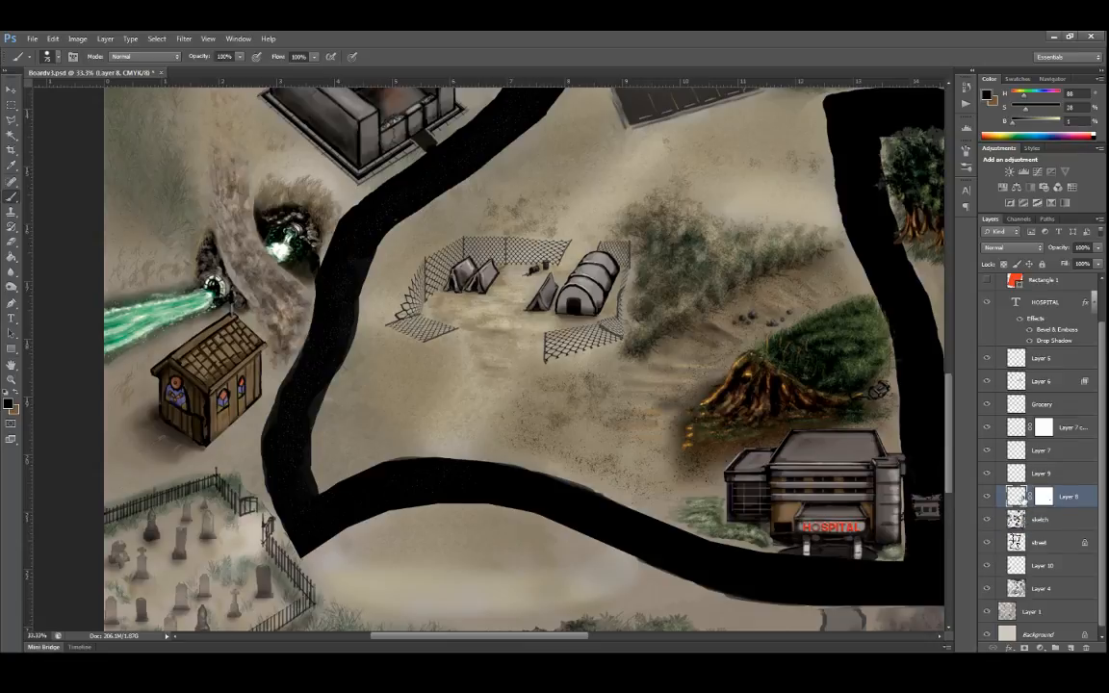
key(ctrl+z)
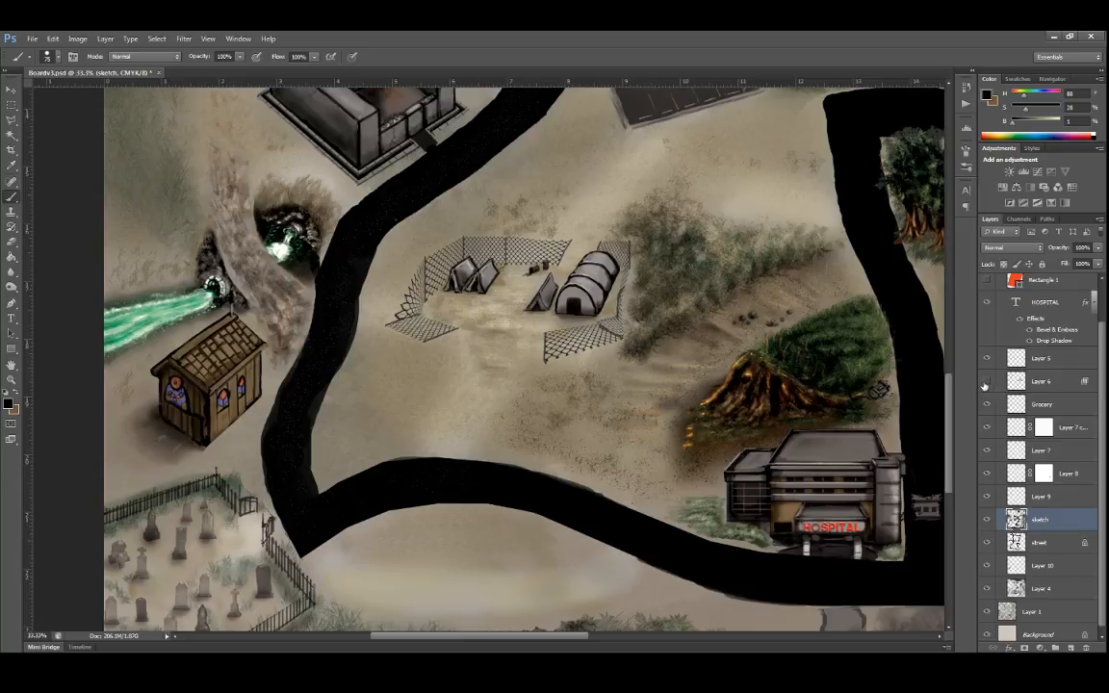
click(985, 542)
click(985, 542)
Unlock the street layer's transparent pixels and paint black over the uneven road edges between the chapel and the cemetery.
click(1039, 541)
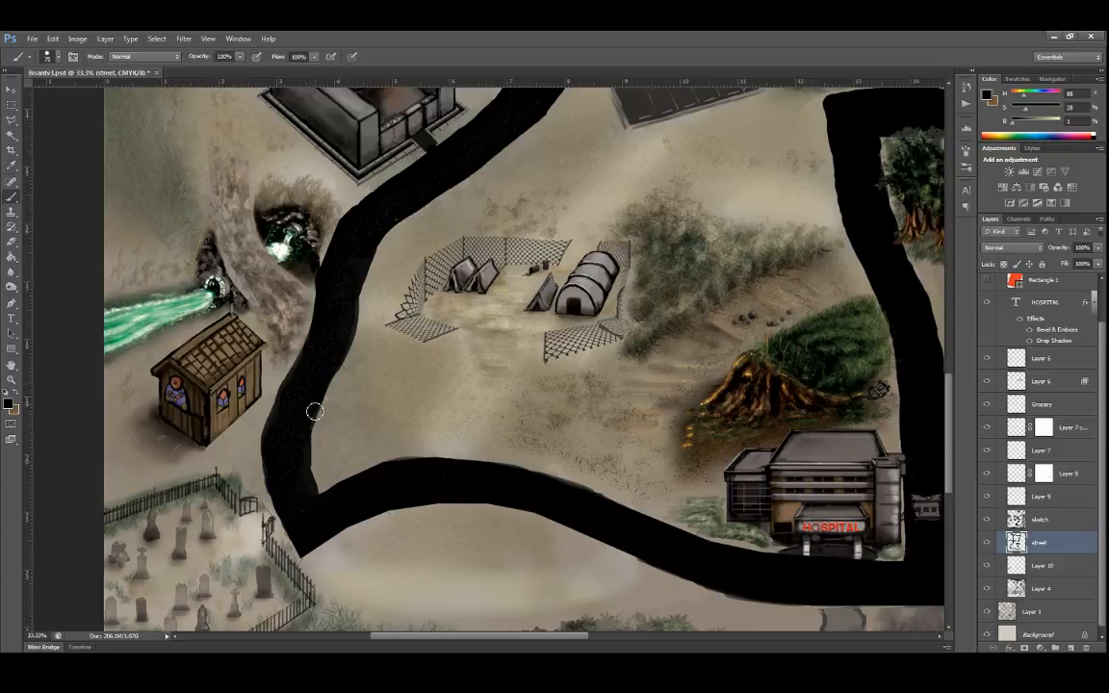
drag(303, 447, 306, 468)
drag(293, 380, 307, 359)
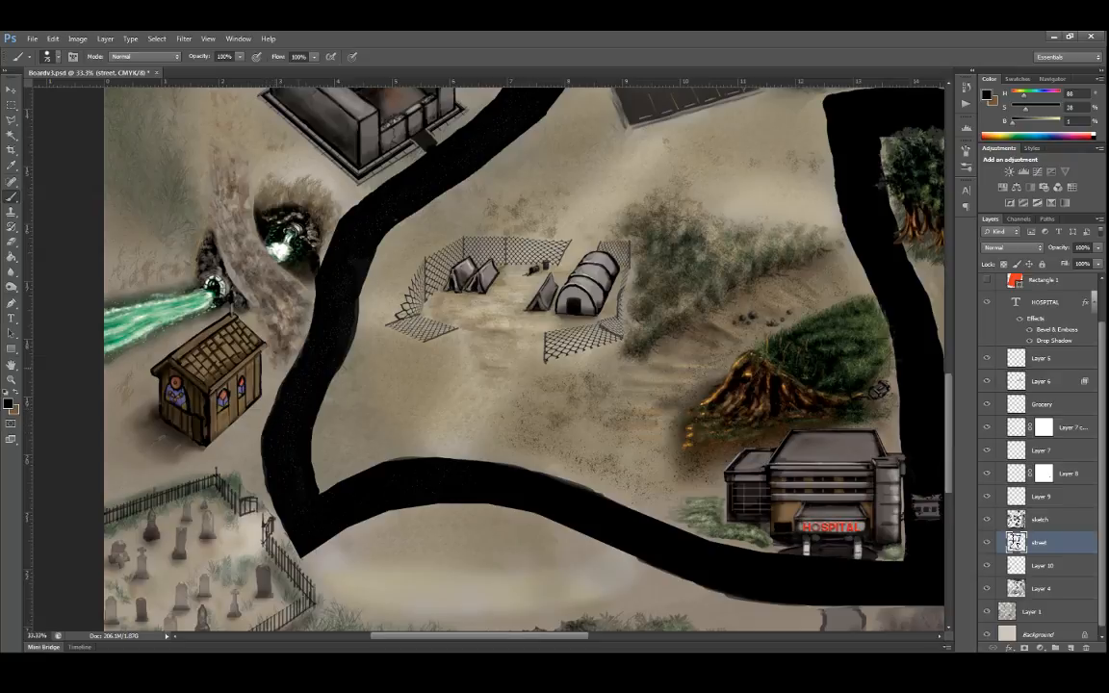
Paint black over the uneven edges of the road beside the chapel, working on the street and sketch layers.
drag(289, 390, 316, 329)
click(1046, 520)
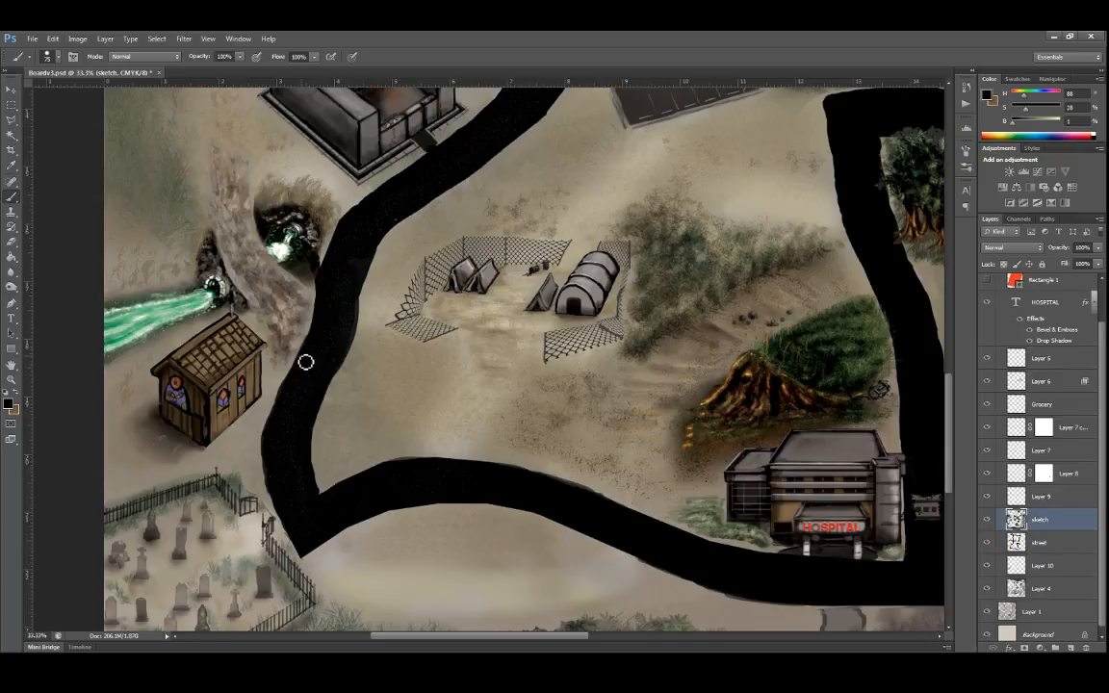
drag(357, 331, 353, 352)
click(1038, 542)
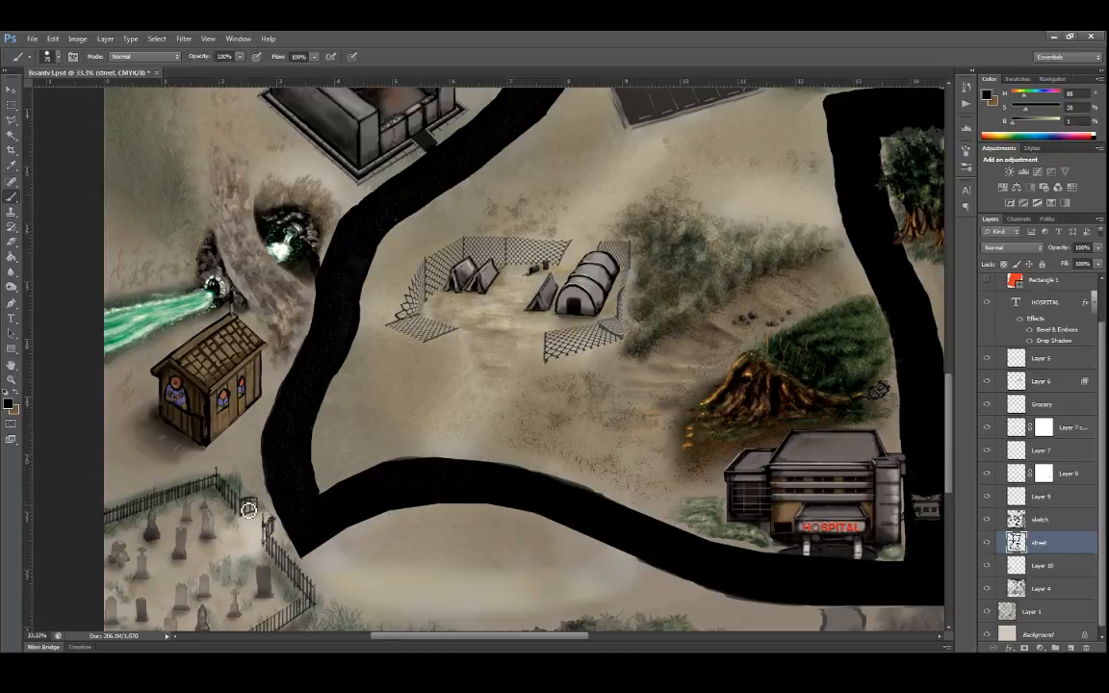
drag(275, 494, 265, 439)
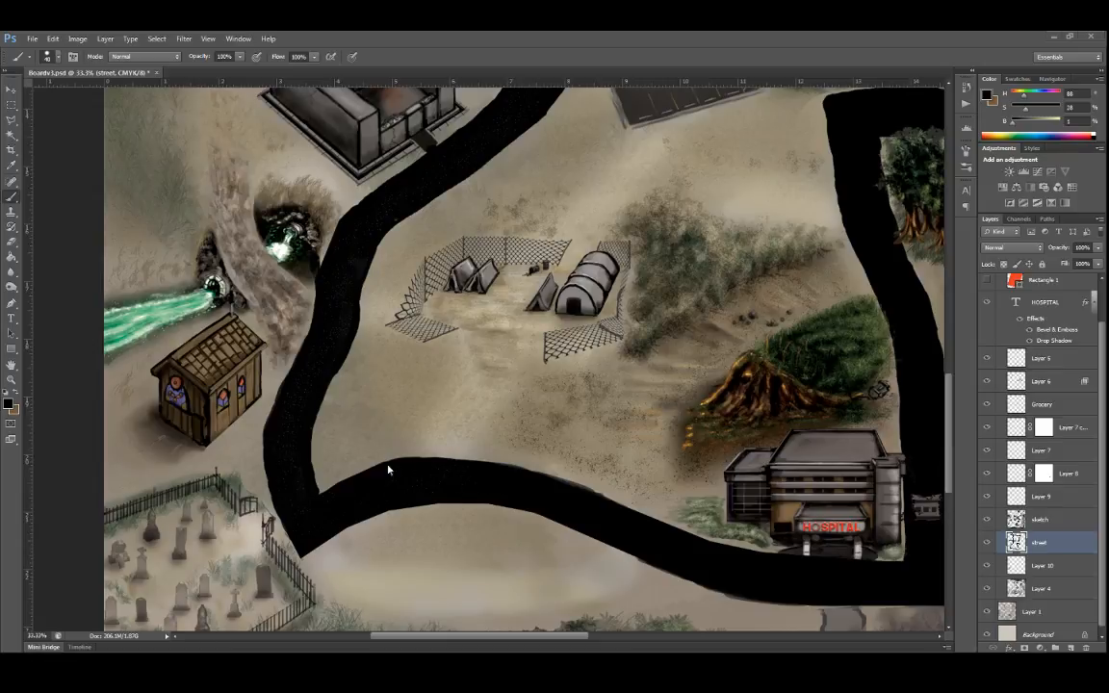
Trace a Pen path along the upper edge of the road from the cemetery junction to below the hospital.
key(p)
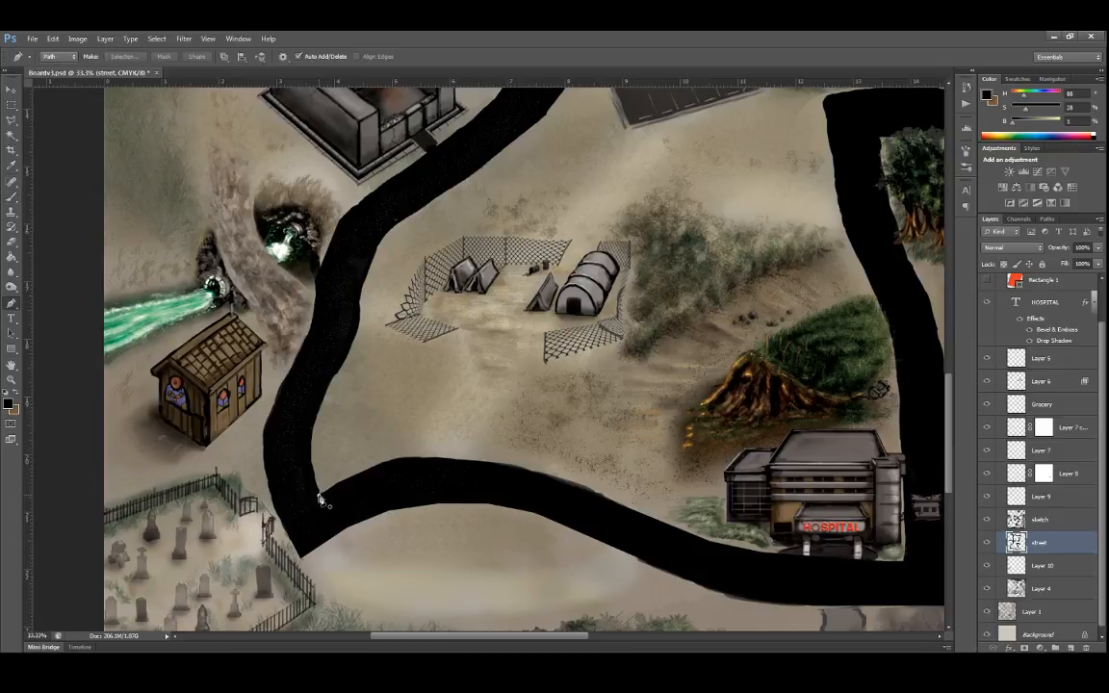
click(321, 499)
click(394, 461)
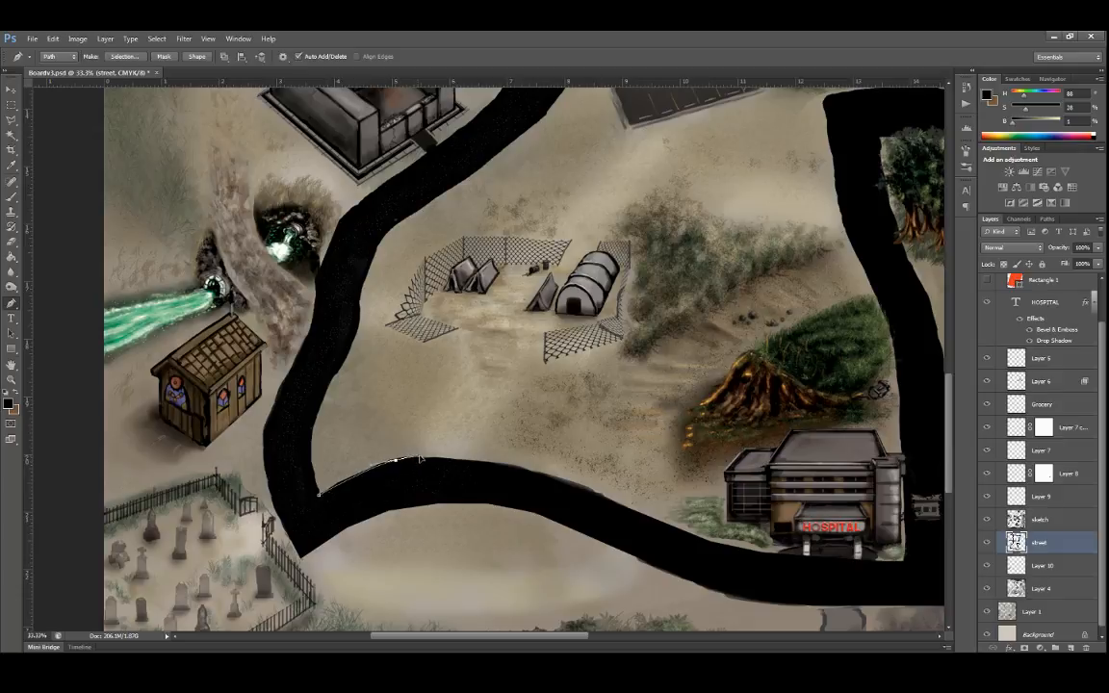
click(503, 467)
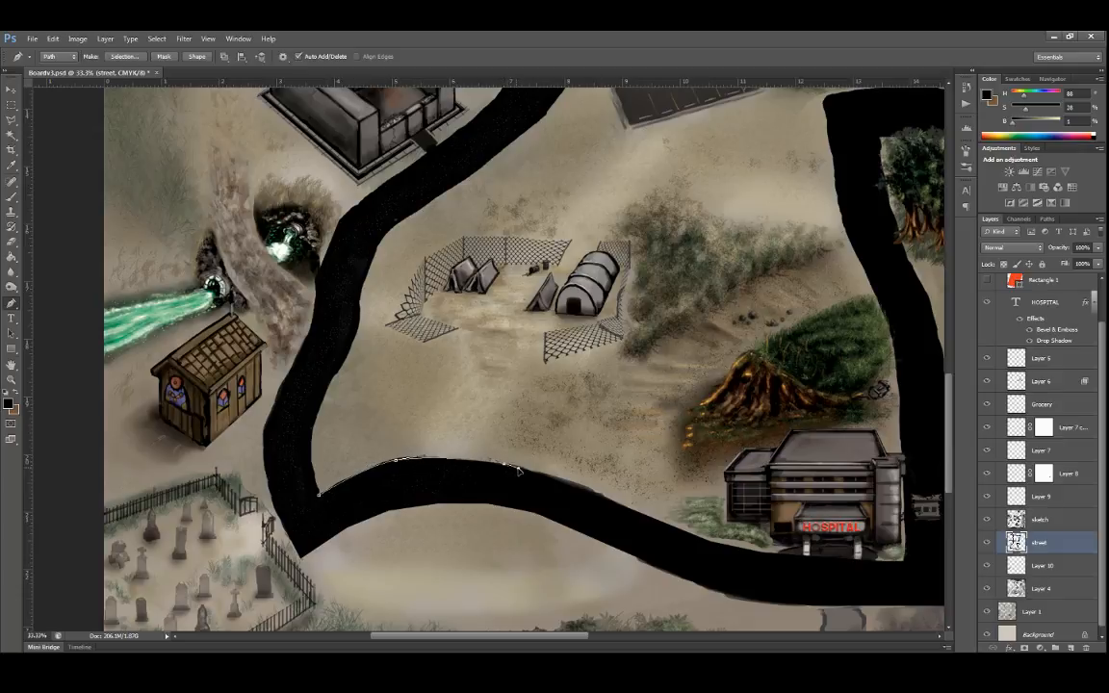
click(610, 502)
drag(733, 548, 767, 557)
click(813, 610)
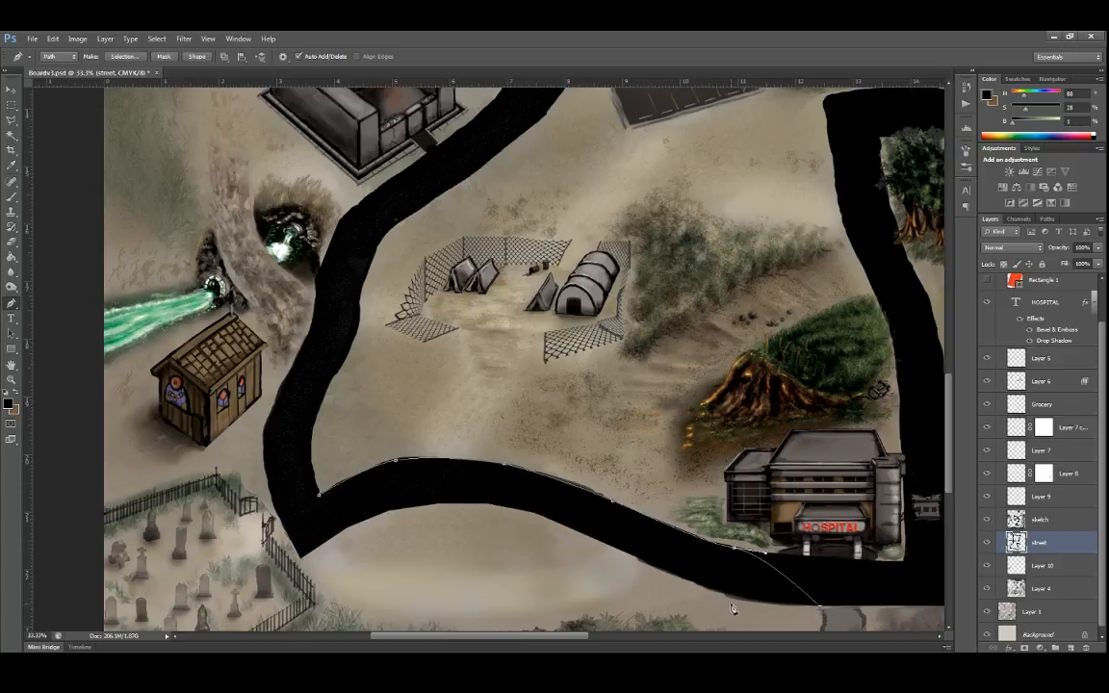
Continue the path back along the road's lower edge and close it at the starting point near the cemetery.
drag(724, 592, 659, 576)
drag(548, 518, 510, 507)
drag(381, 515, 334, 533)
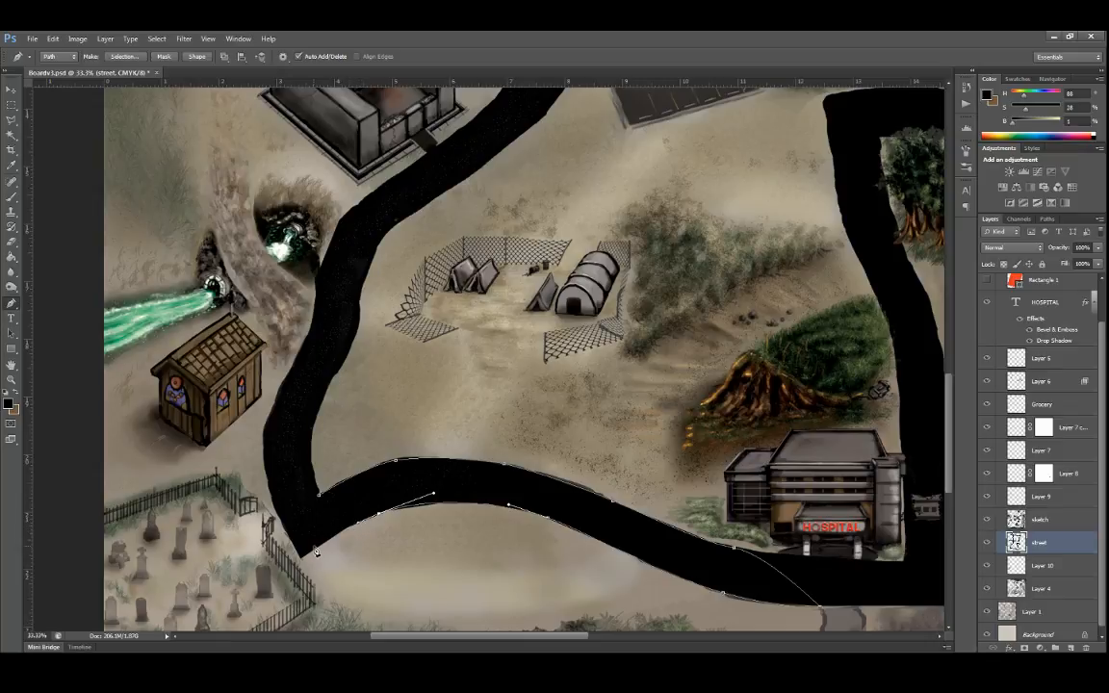
drag(319, 495, 339, 484)
Turn the road path into a selection, invert it to erase the stray black outside the road, and deselect.
right_click(355, 466)
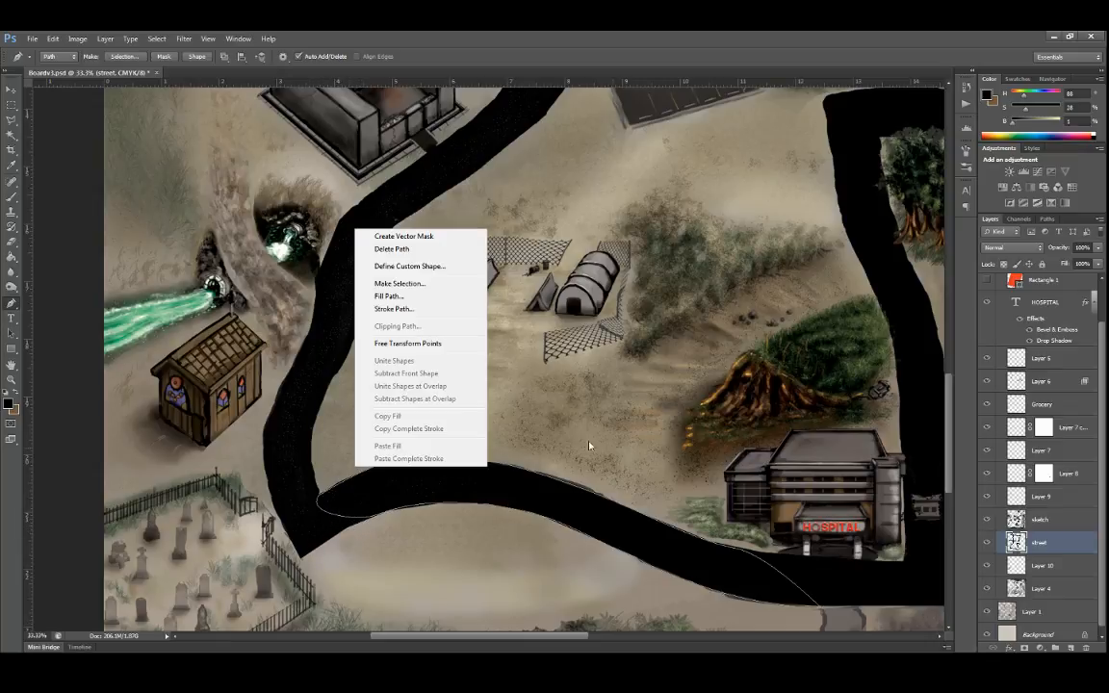
click(417, 284)
click(428, 203)
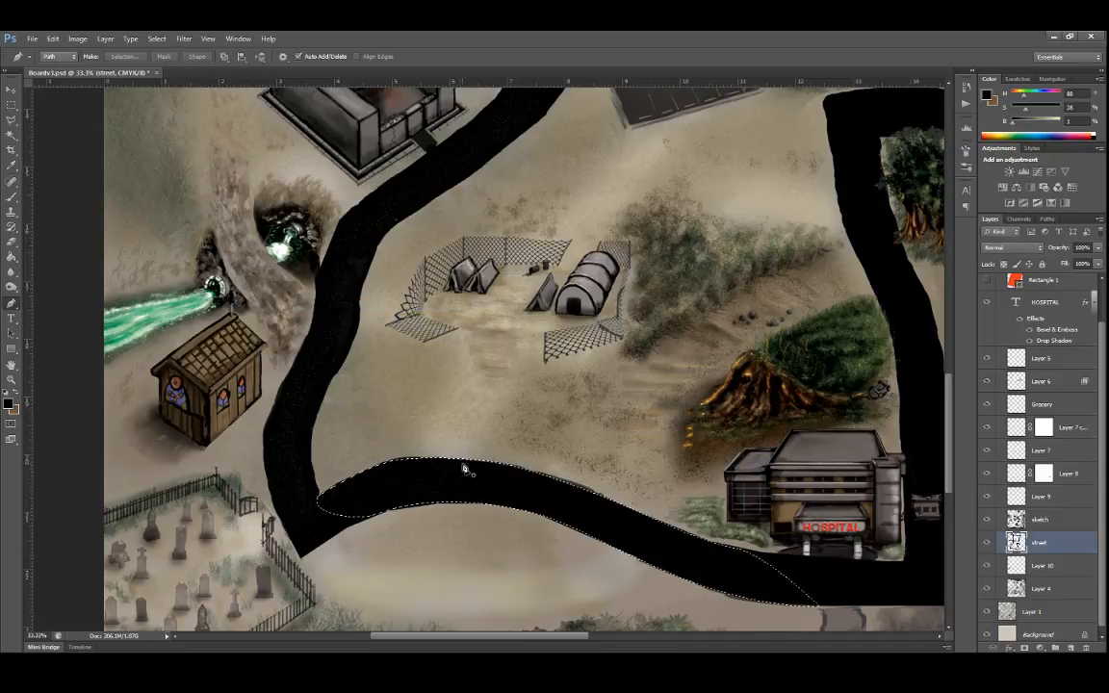
key(b)
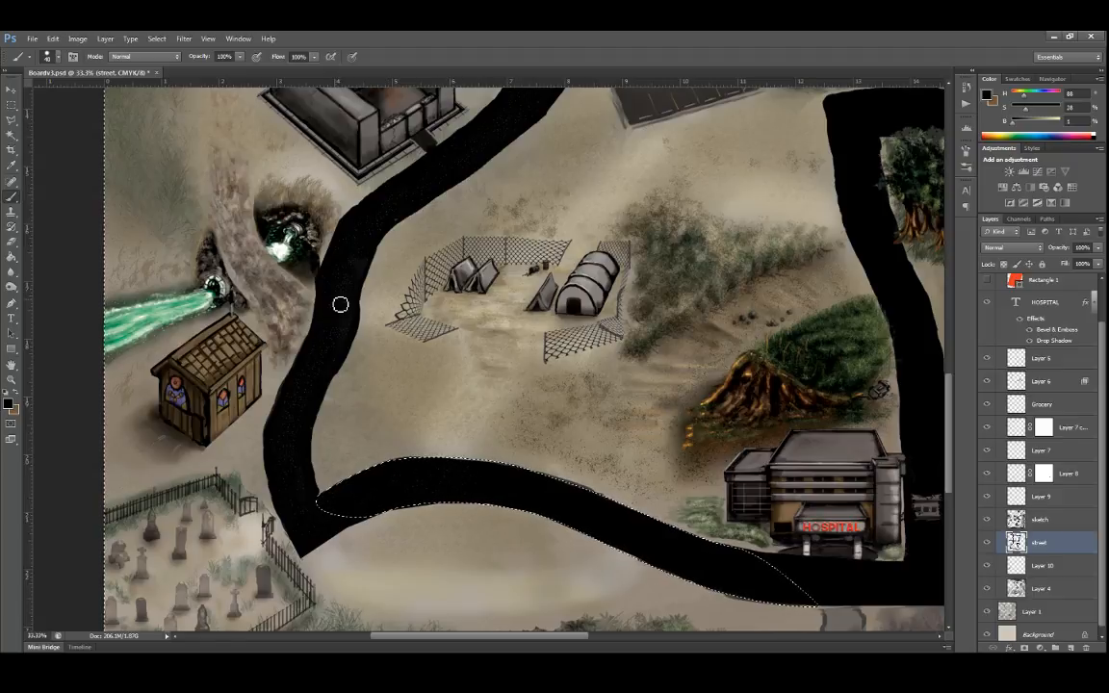
key(ctrl+shift+i)
key(e)
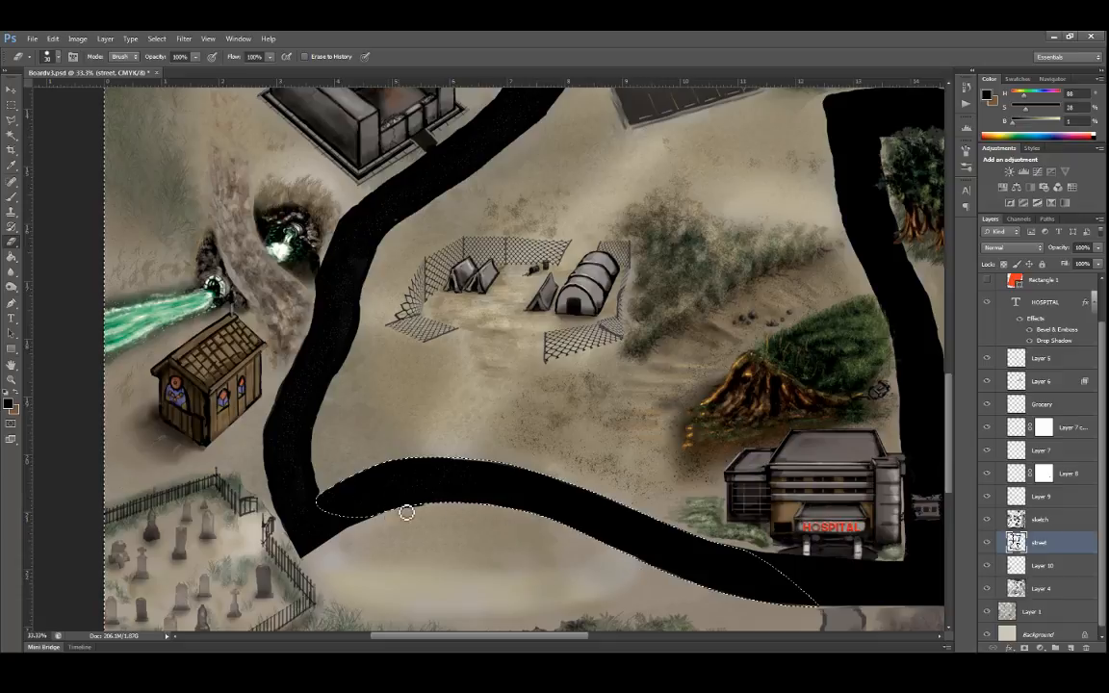
key(ctrl+d)
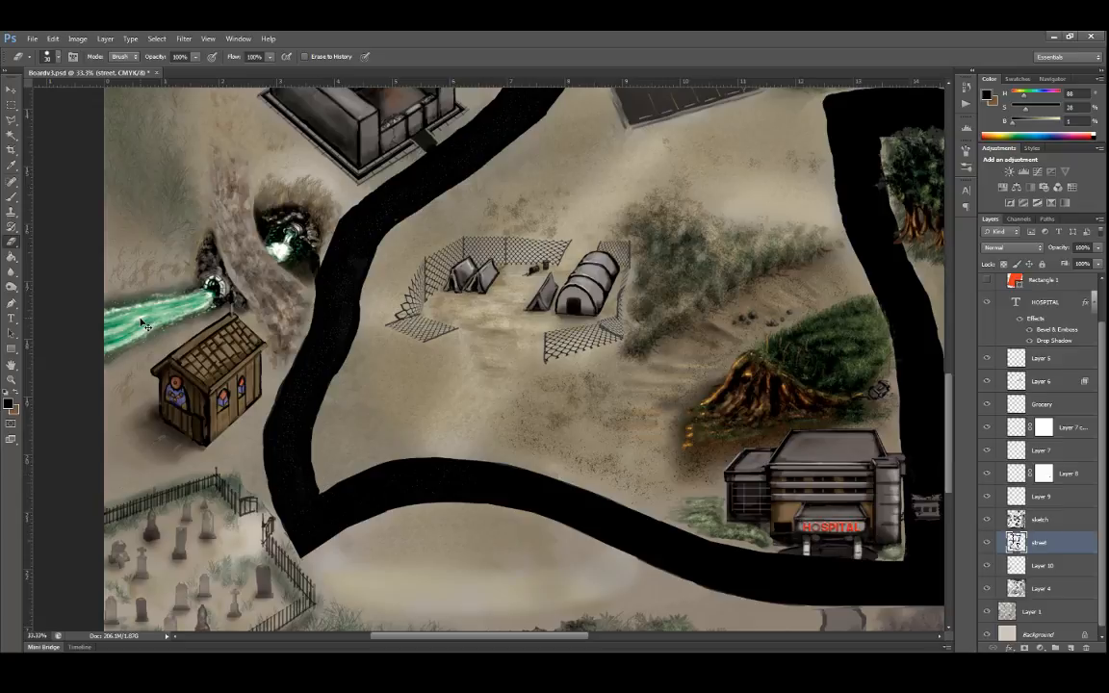
Reduce the brush size, and choose the 75 px hard round brush from the presets.
key(b)
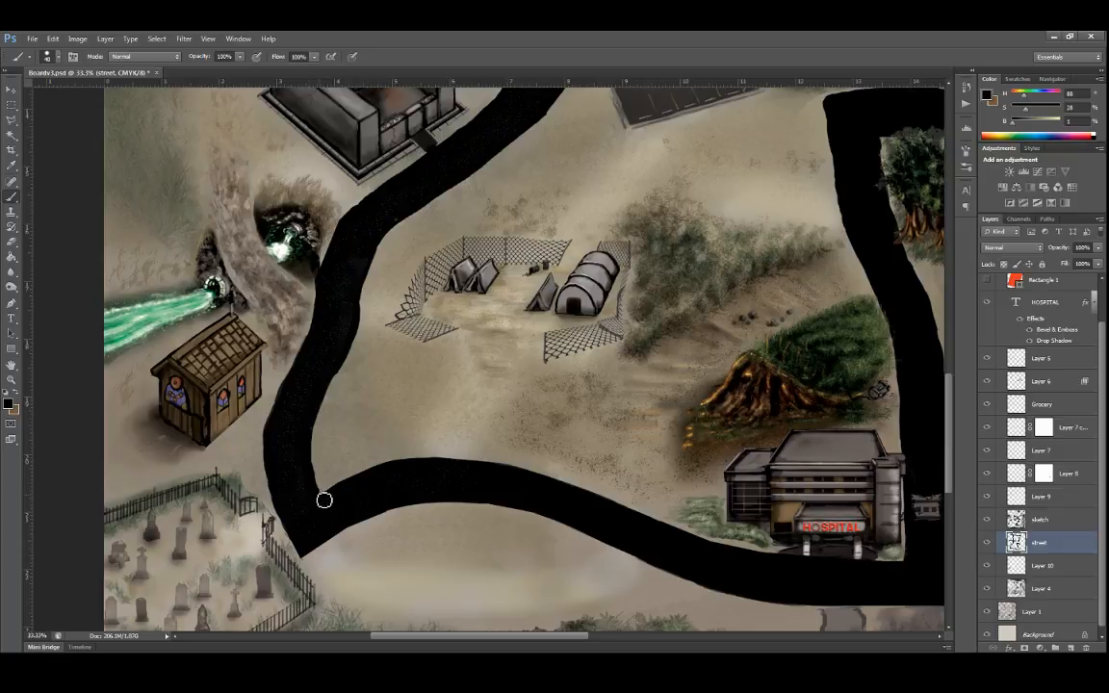
key([)
key([)
key([)
right_click(412, 362)
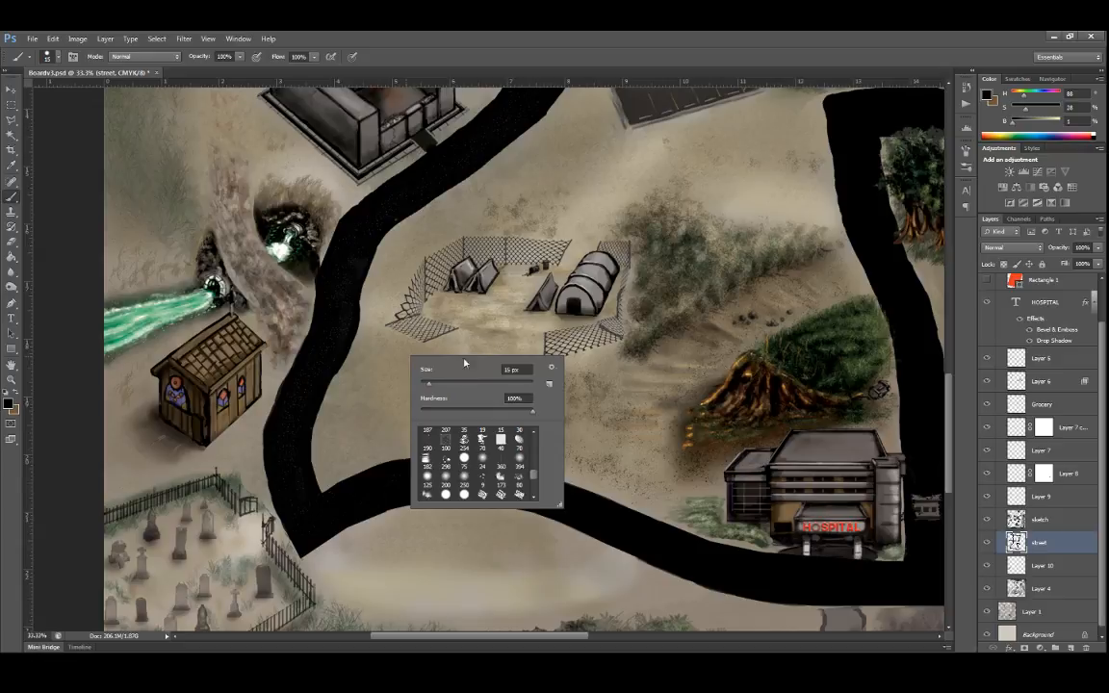
scroll(534, 476, down, 4)
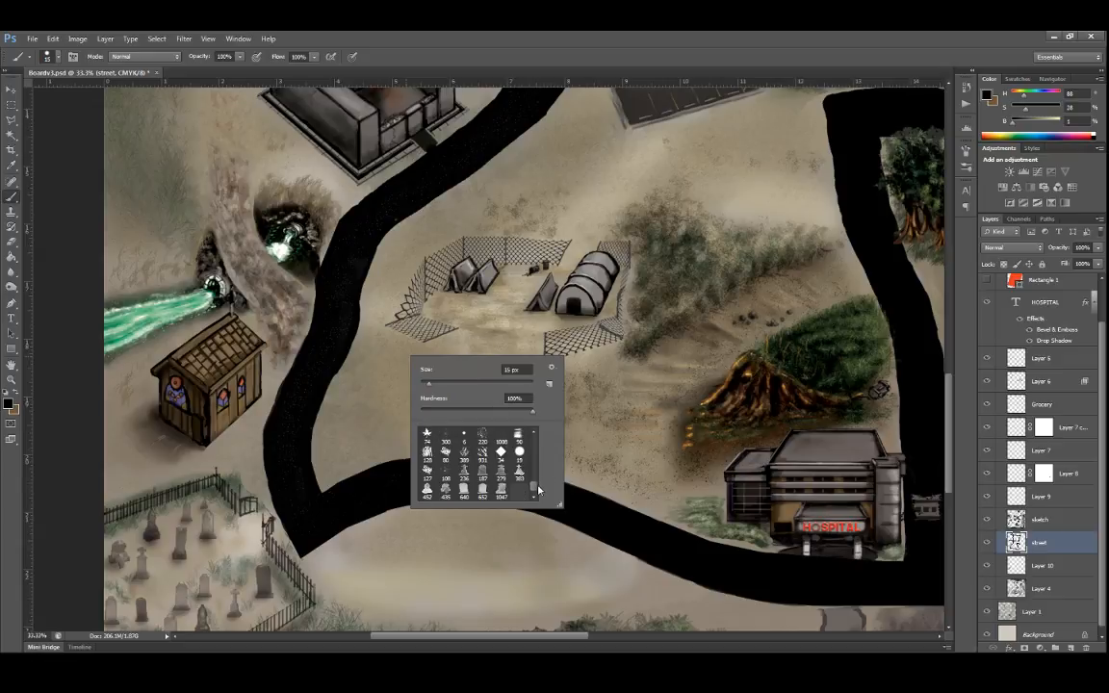
mouse_move(539, 479)
mouse_down()
mouse_move(540, 447)
mouse_move(535, 478)
mouse_up()
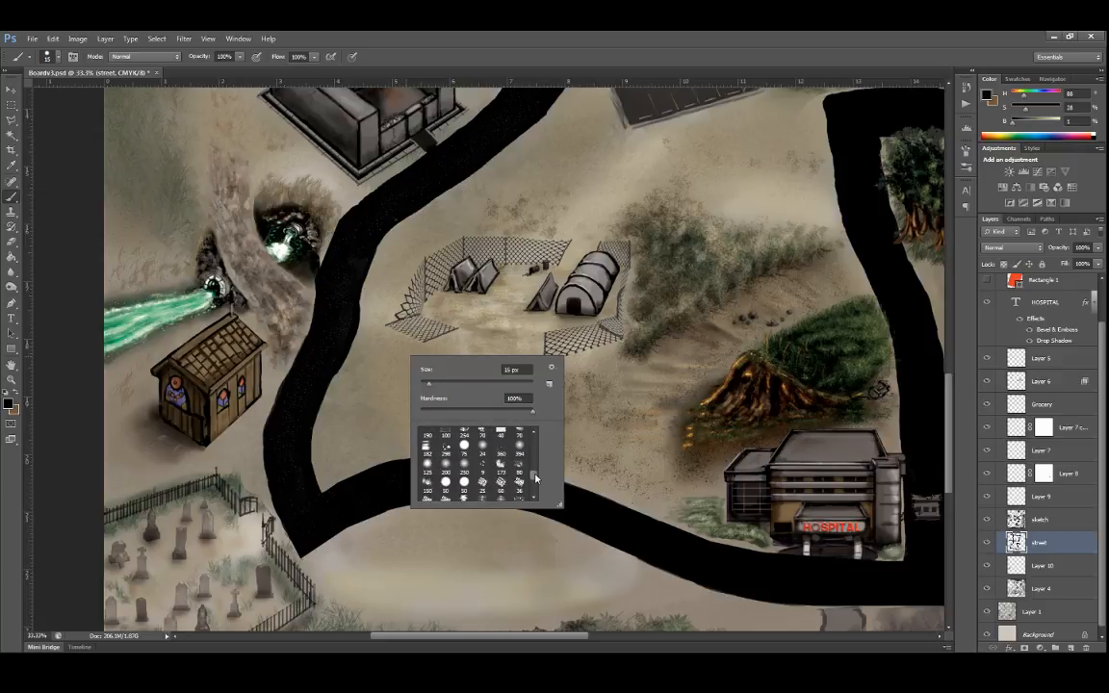
click(464, 445)
click(402, 324)
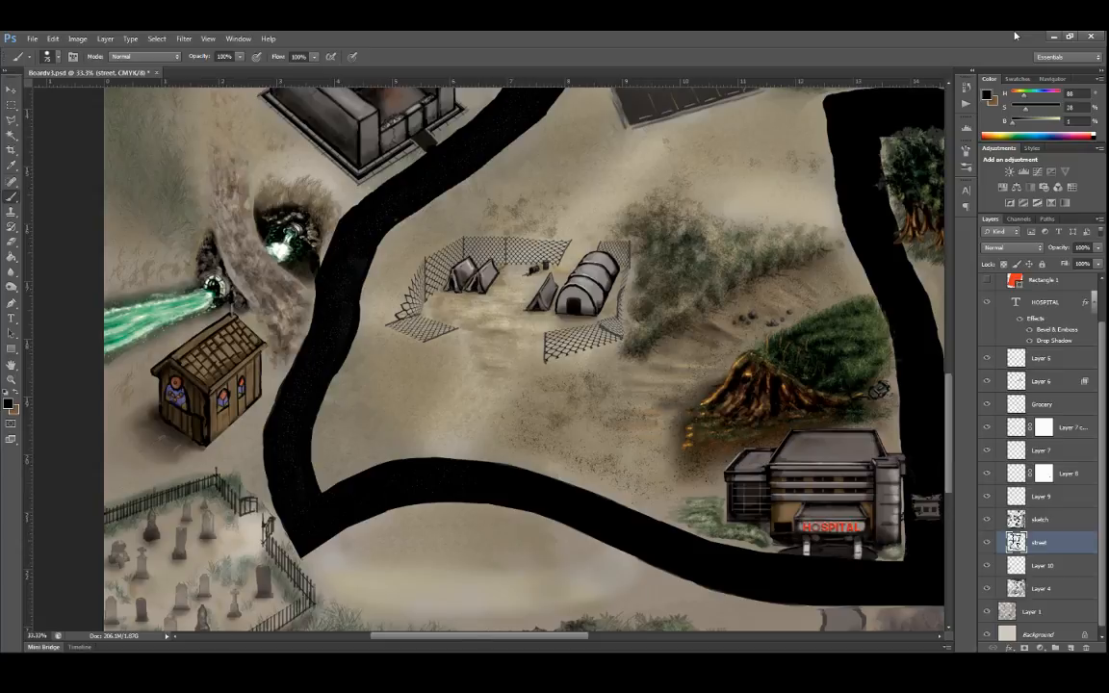
Create a new 832 x 557 px CMYK document at 300 pixels per inch with a white background.
click(134, 56)
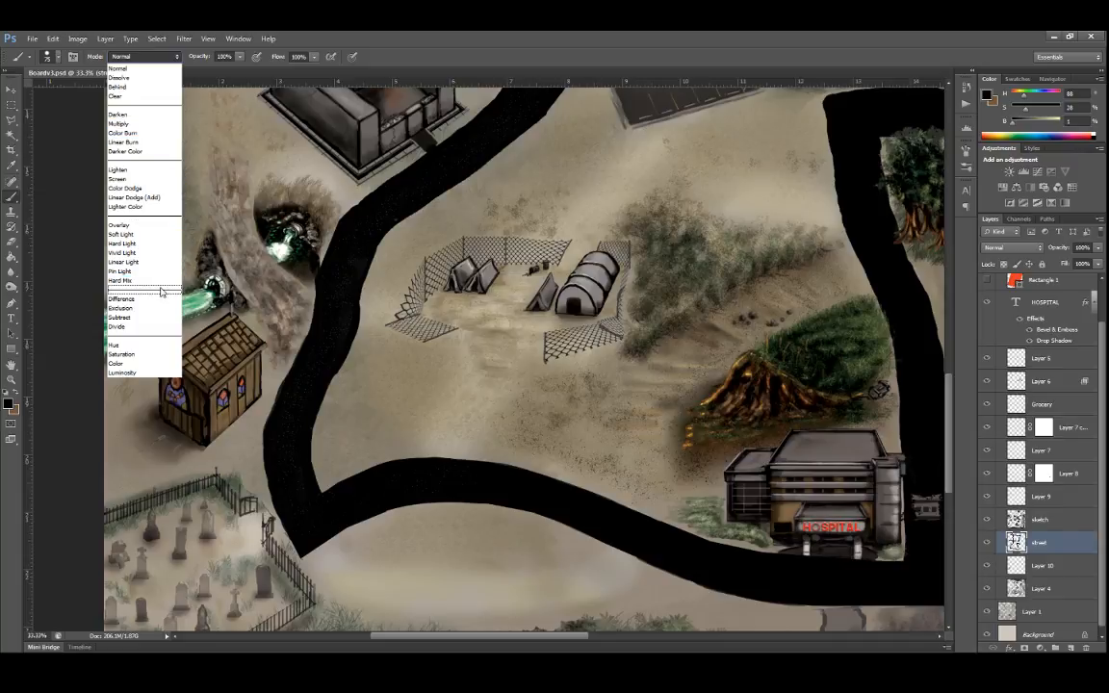
click(330, 43)
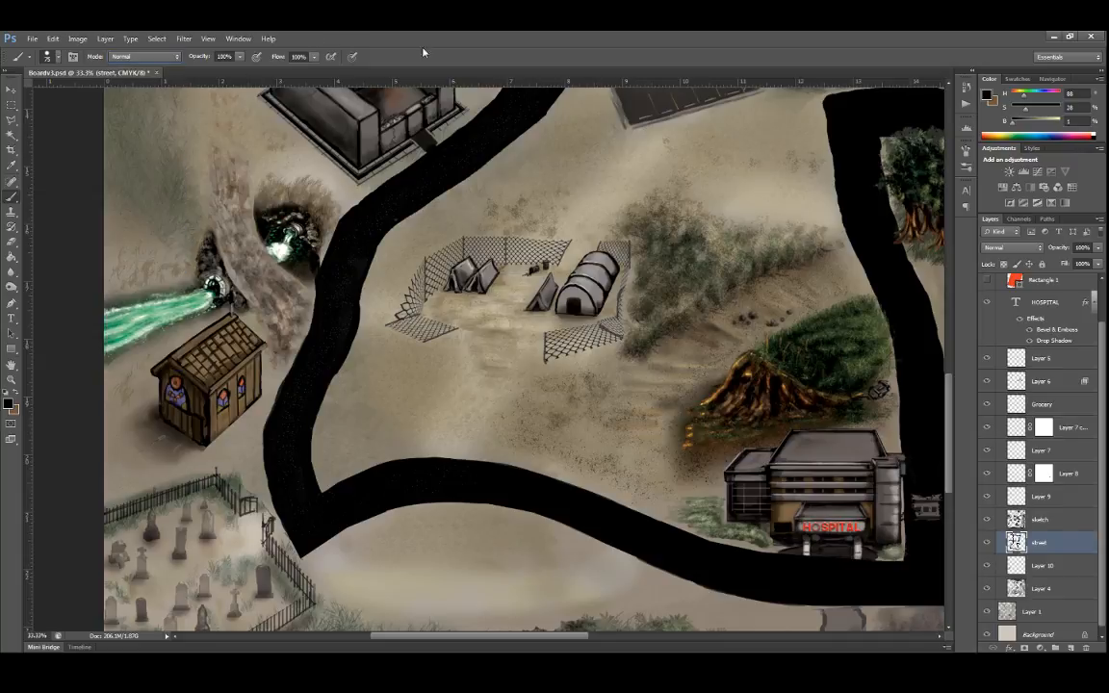
click(32, 39)
click(58, 54)
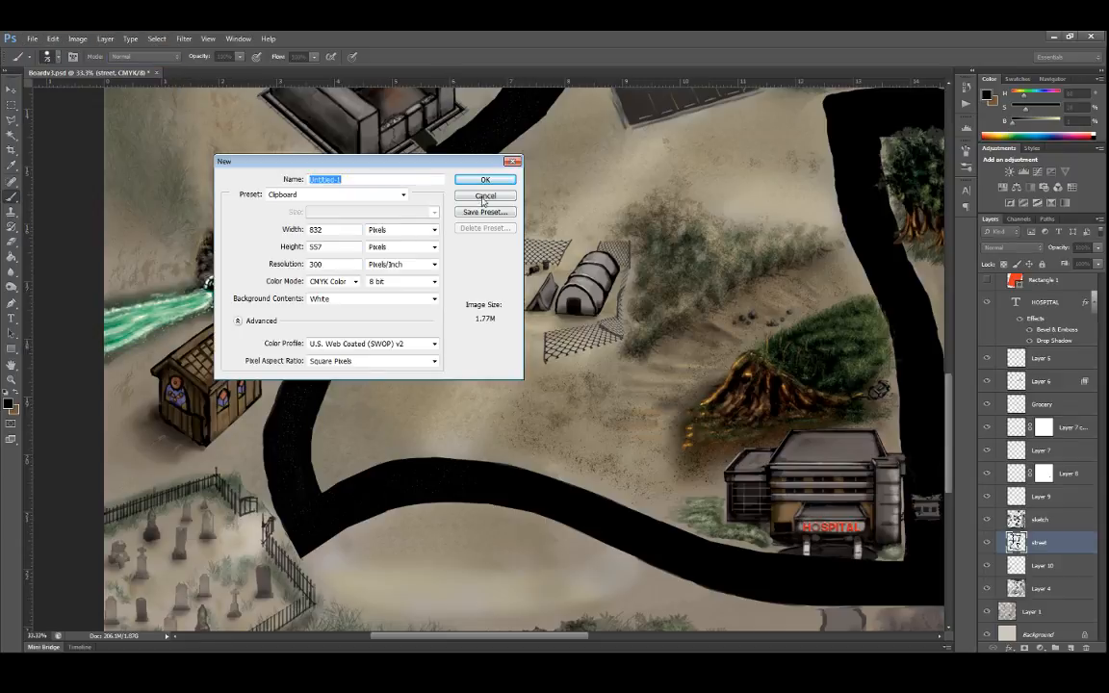
click(486, 180)
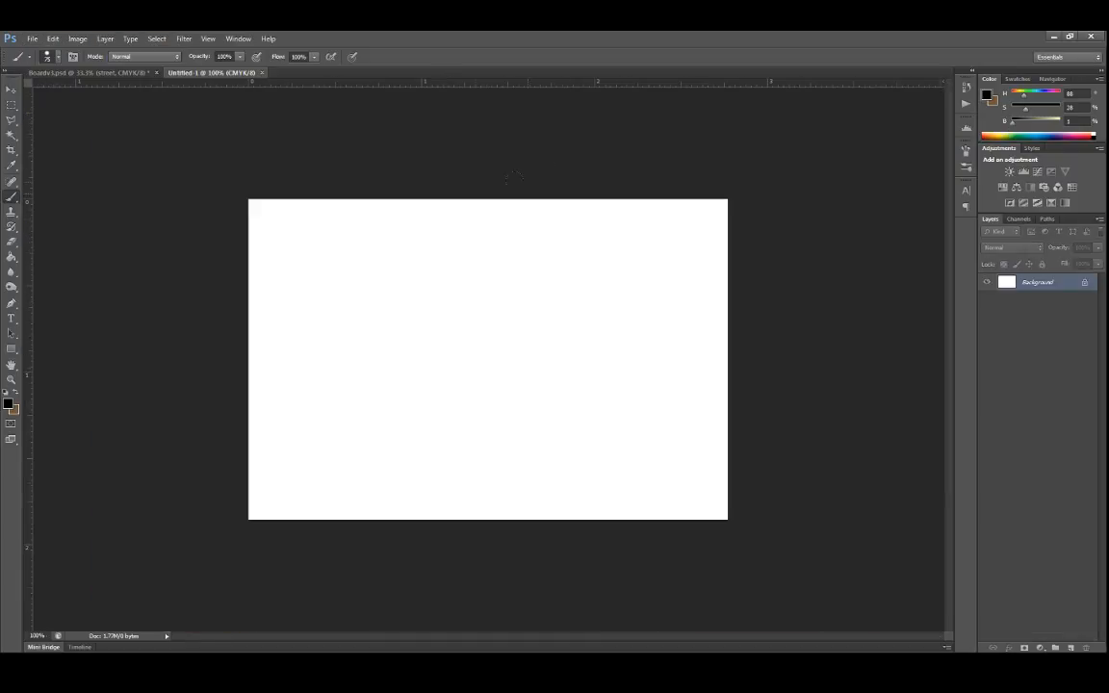
Choose the red swatch and paint a solid red patch in the upper left of the canvas.
click(1015, 93)
drag(1027, 108, 1047, 109)
click(1018, 79)
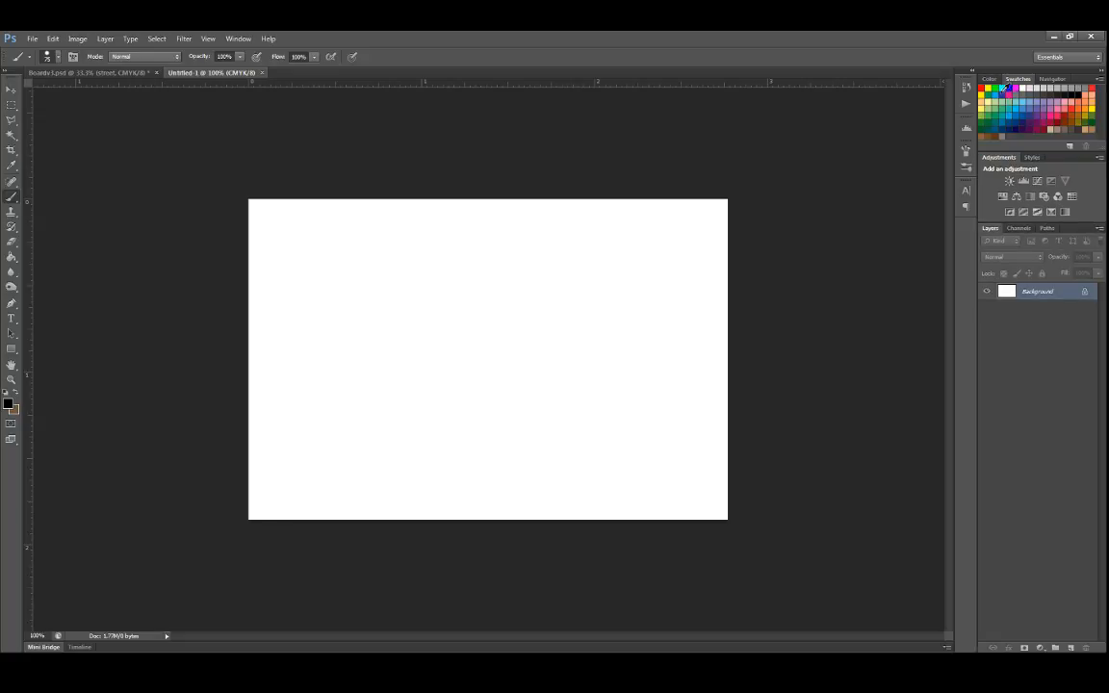
click(981, 88)
drag(446, 242, 380, 258)
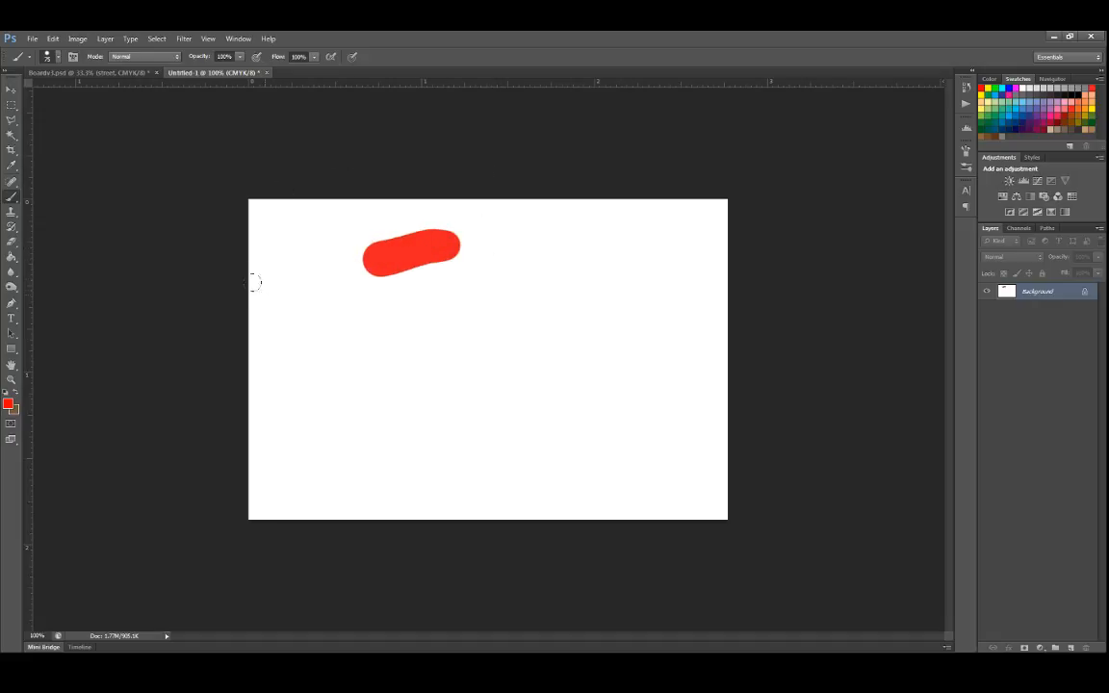
mouse_move(465, 262)
mouse_down()
mouse_move(343, 293)
mouse_move(485, 272)
mouse_move(274, 306)
mouse_up()
drag(515, 280, 265, 312)
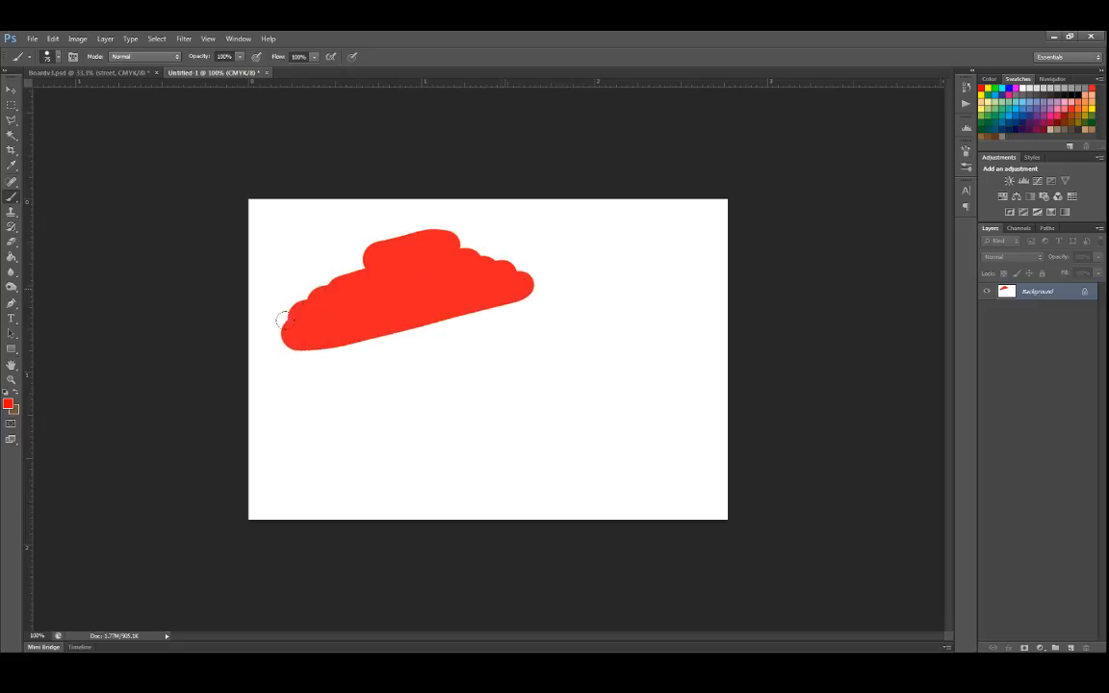
mouse_move(472, 284)
mouse_down()
mouse_move(366, 300)
mouse_move(289, 332)
mouse_up()
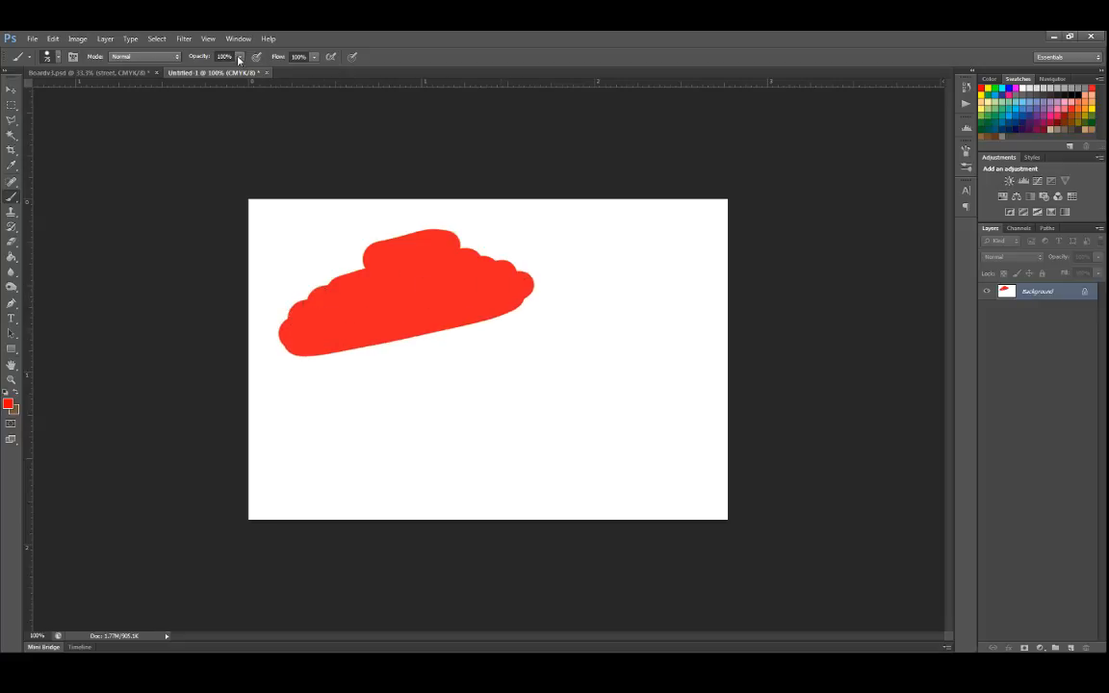
Set the brush blending mode to Multiply and paint red strokes over and around the existing patch.
click(175, 56)
click(156, 122)
drag(529, 301, 435, 227)
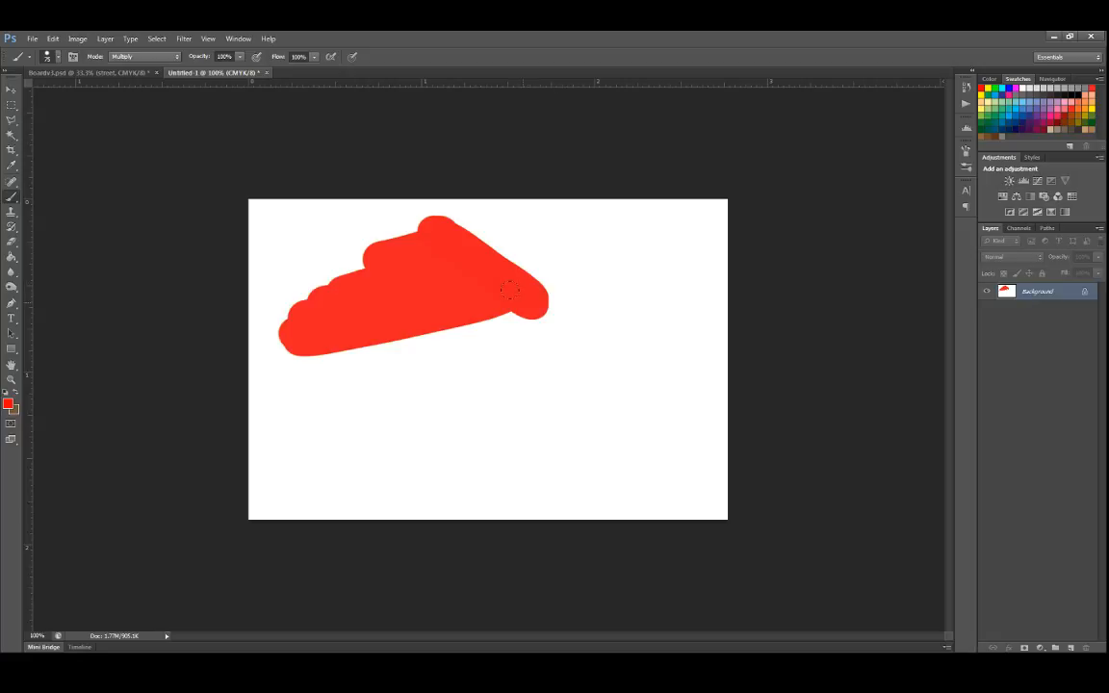
mouse_move(533, 295)
mouse_down()
mouse_move(431, 340)
mouse_move(328, 365)
mouse_move(384, 310)
mouse_move(385, 237)
mouse_move(293, 256)
mouse_up()
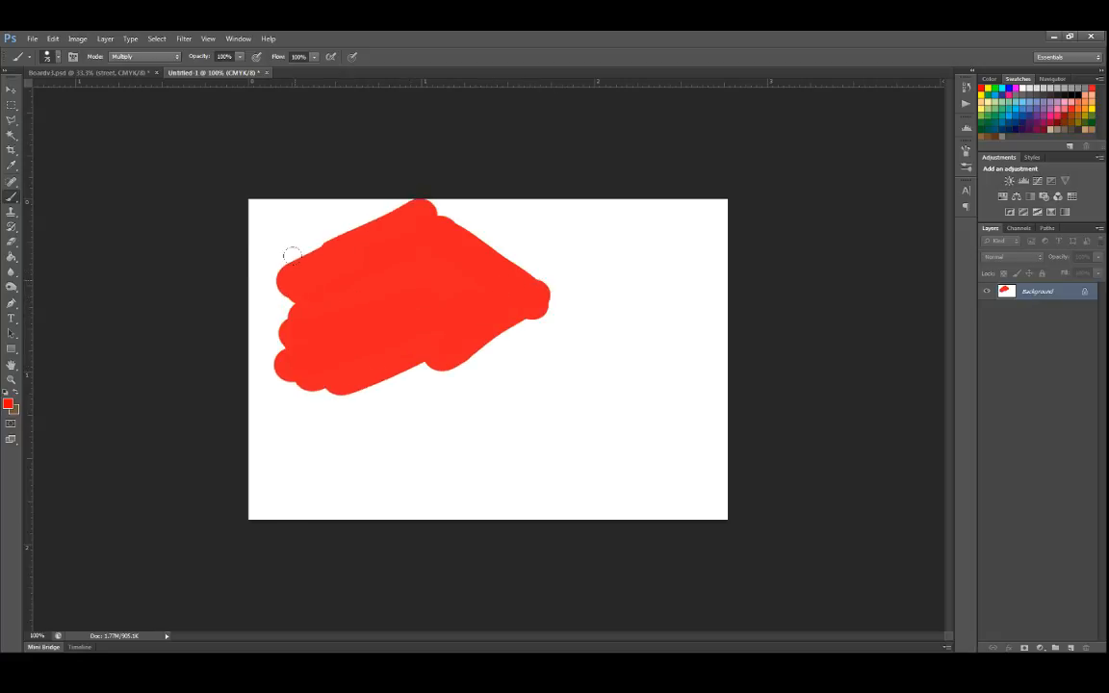
Switch the brush blending mode to Darken, to Darker Color, and finally to Screen.
click(160, 60)
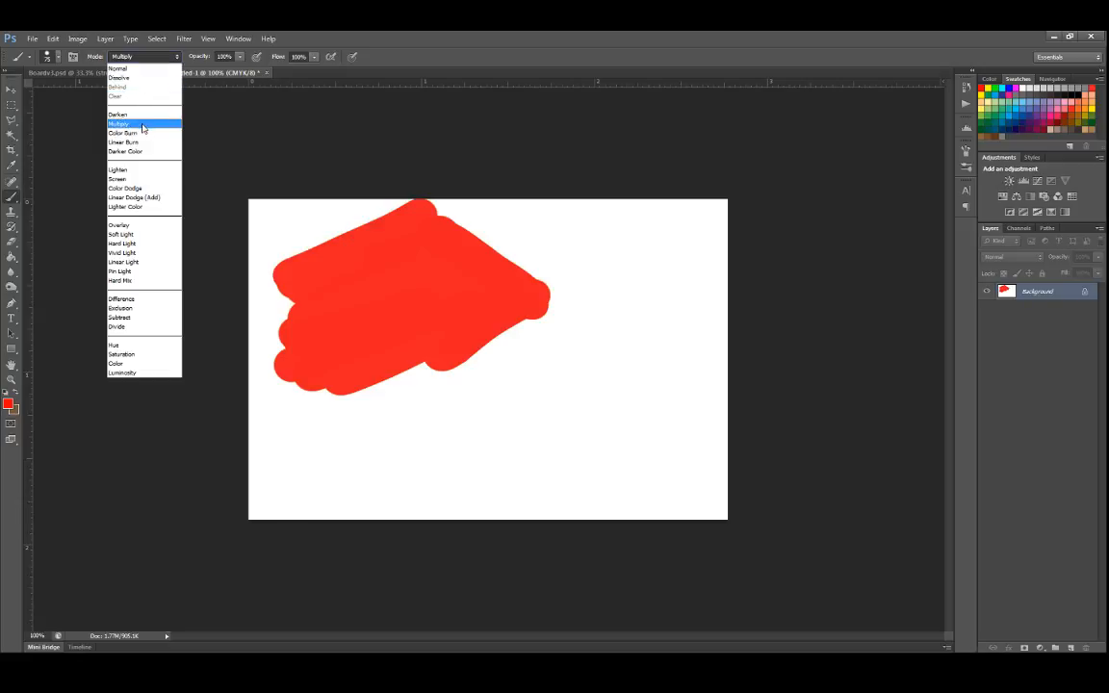
click(135, 115)
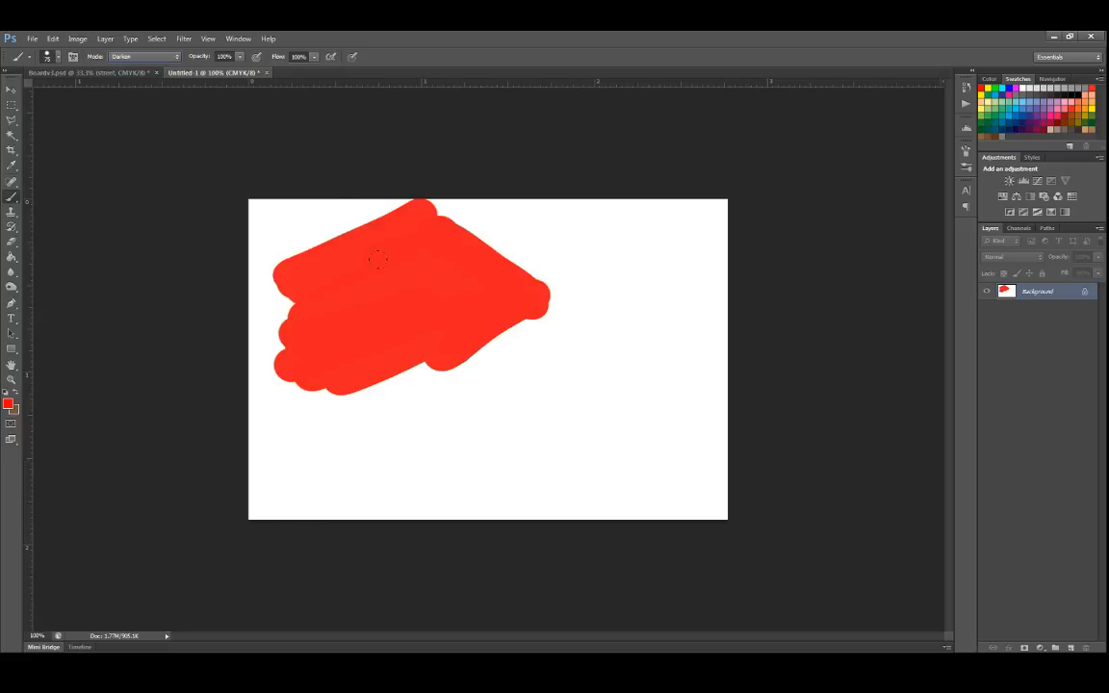
click(145, 57)
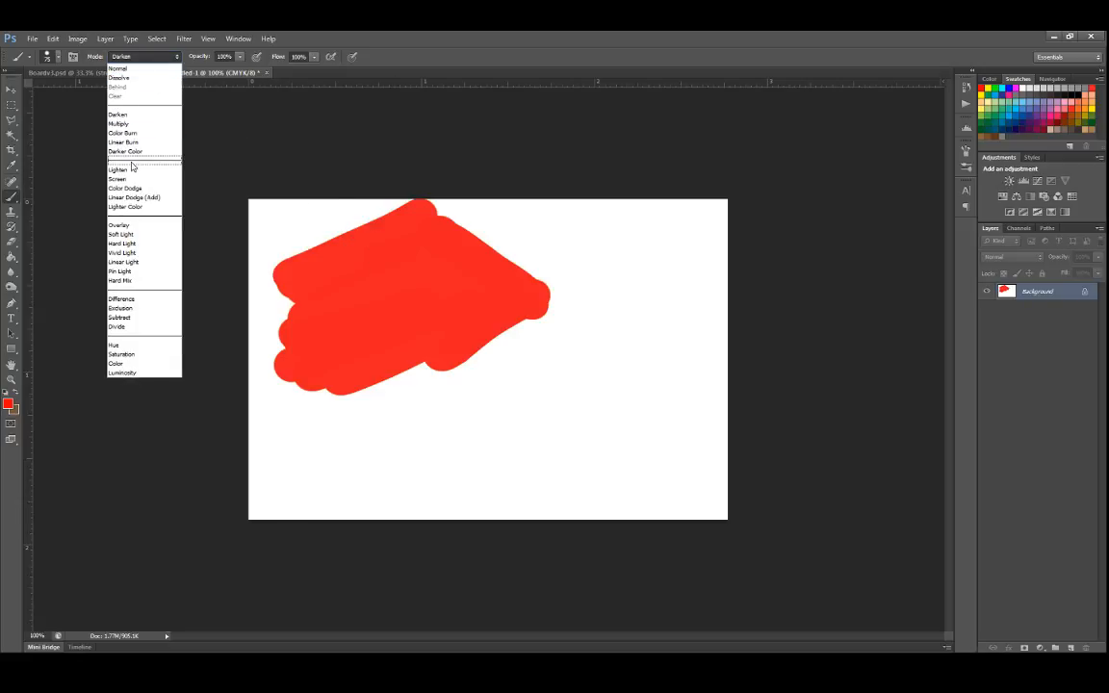
click(130, 151)
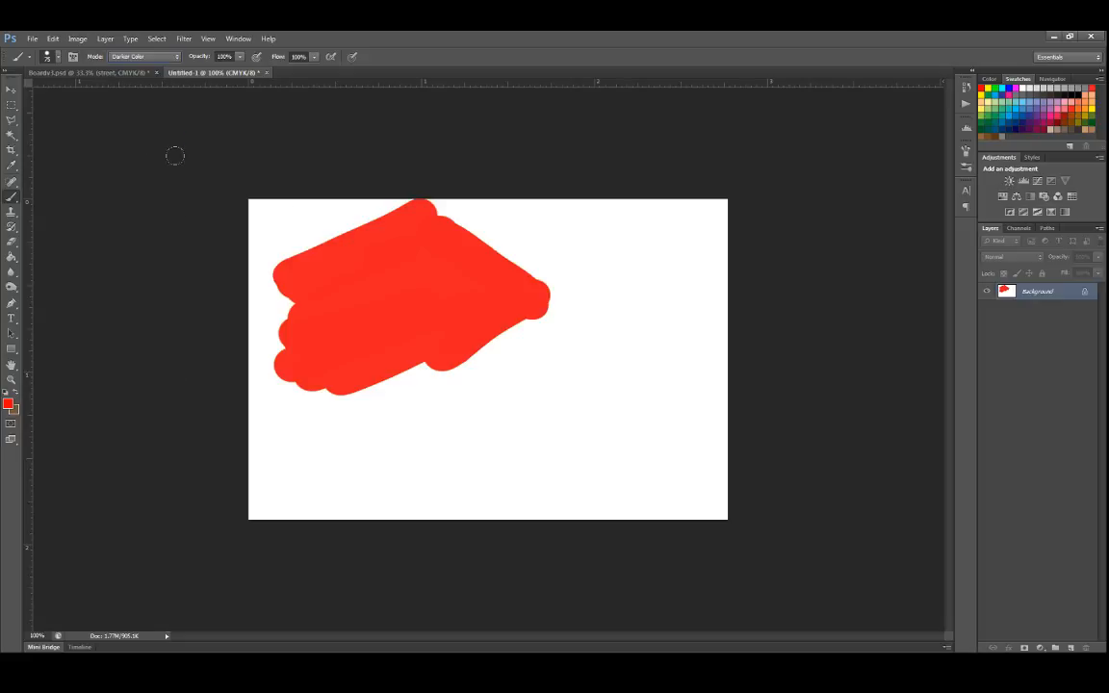
click(145, 57)
click(135, 174)
Pick the 24 px brush and add a new layer above the background.
right_click(384, 292)
click(457, 386)
click(355, 306)
click(1070, 647)
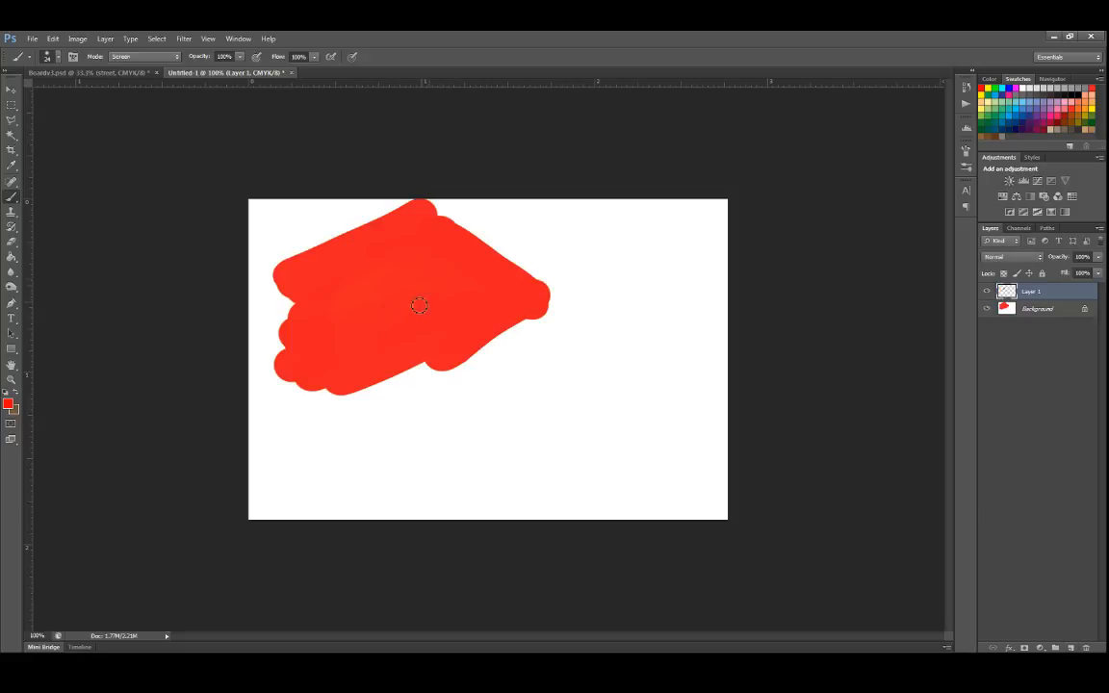
drag(135, 34, 138, 39)
click(141, 58)
click(308, 45)
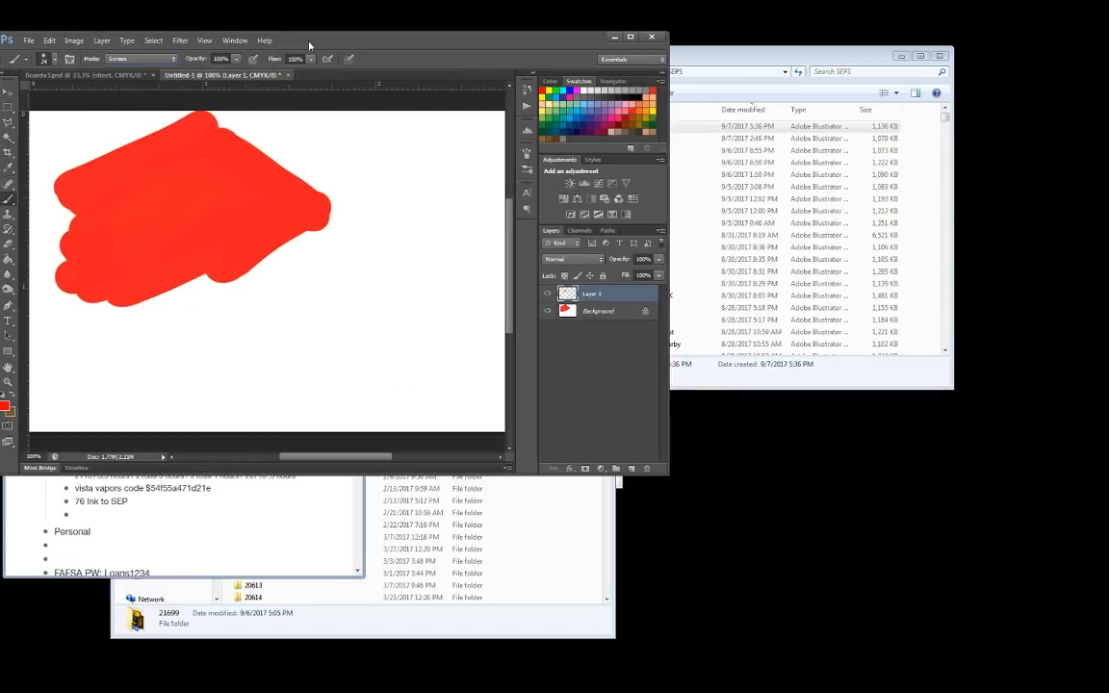
double_click(326, 38)
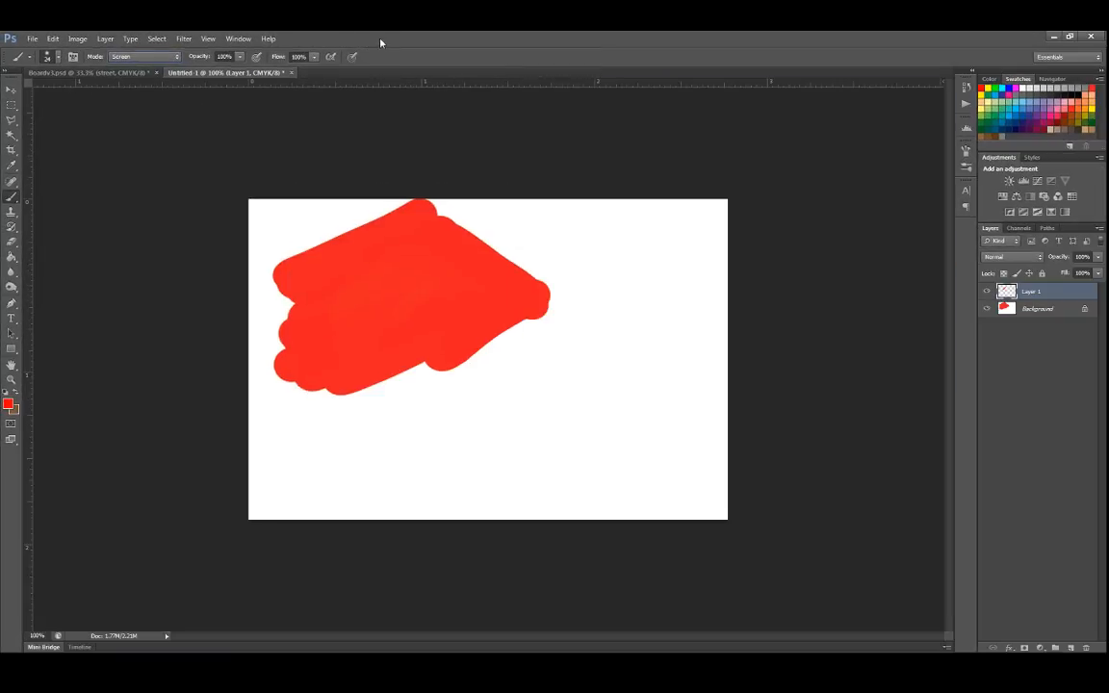
Set the brush blending mode to Normal and paint soft red strokes on Layer 1, just right of the red patch.
click(159, 58)
click(135, 116)
click(144, 56)
click(128, 74)
mouse_move(625, 265)
mouse_down()
mouse_move(558, 332)
mouse_move(569, 326)
mouse_up()
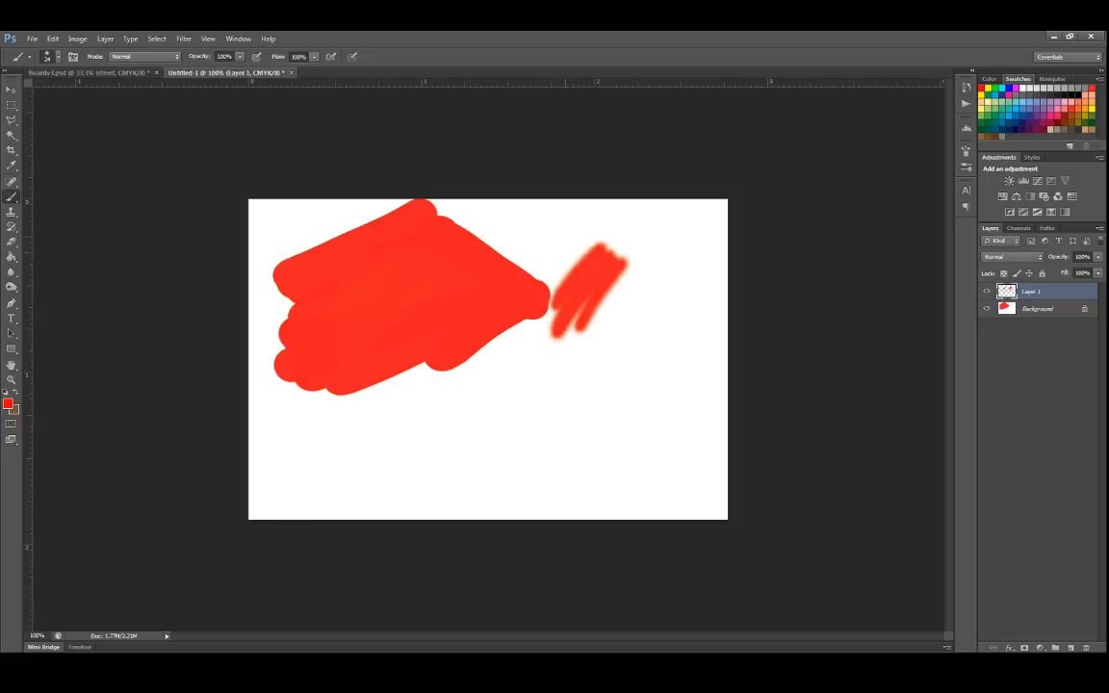
Set the brush to Multiply and paint red, followed by light blue, strokes across the soft red strokes and the large red patch.
click(132, 58)
click(128, 103)
mouse_move(555, 302)
mouse_down()
mouse_move(596, 269)
mouse_move(587, 306)
mouse_up()
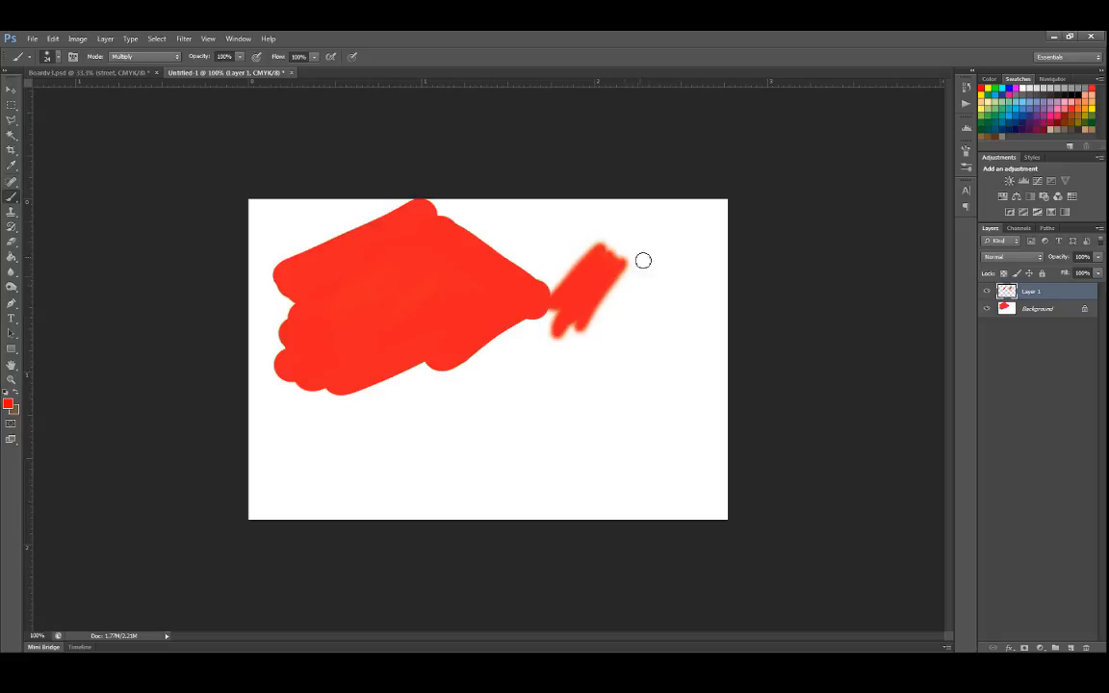
click(1023, 103)
mouse_move(621, 308)
mouse_down()
mouse_move(529, 348)
mouse_move(611, 299)
mouse_move(621, 306)
mouse_move(510, 372)
mouse_move(622, 299)
mouse_move(512, 334)
mouse_move(522, 327)
mouse_move(565, 312)
mouse_move(517, 343)
mouse_move(543, 300)
mouse_move(477, 321)
mouse_up()
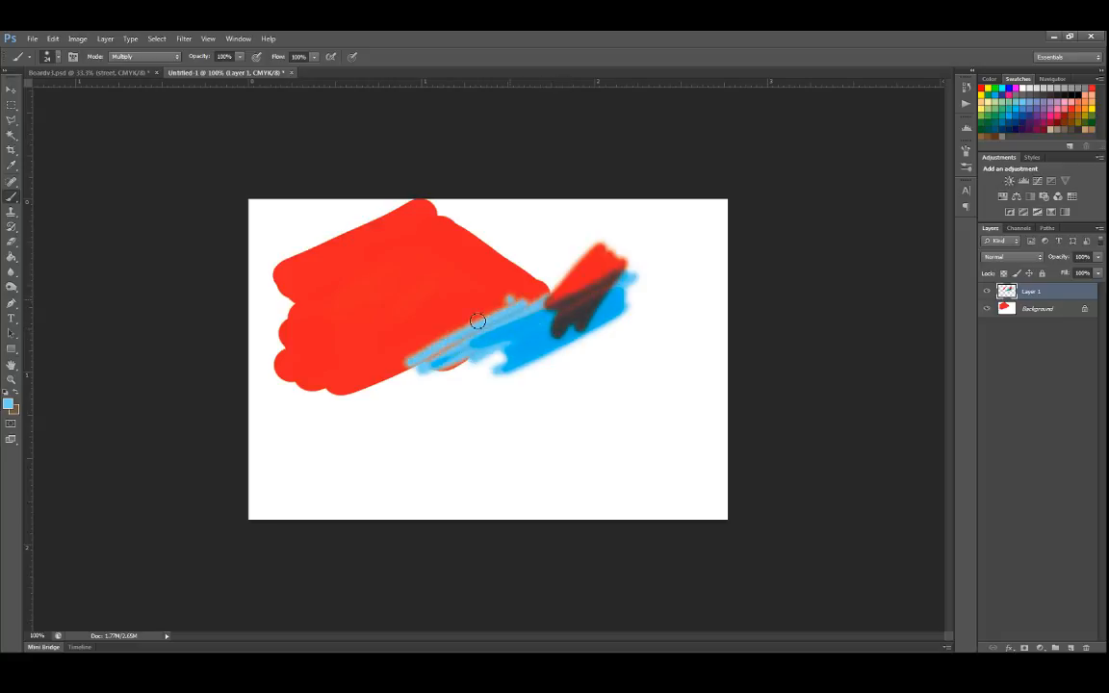
mouse_move(461, 278)
mouse_down()
mouse_move(427, 298)
mouse_move(456, 284)
mouse_move(409, 253)
mouse_move(332, 265)
mouse_move(317, 284)
mouse_move(533, 350)
mouse_up()
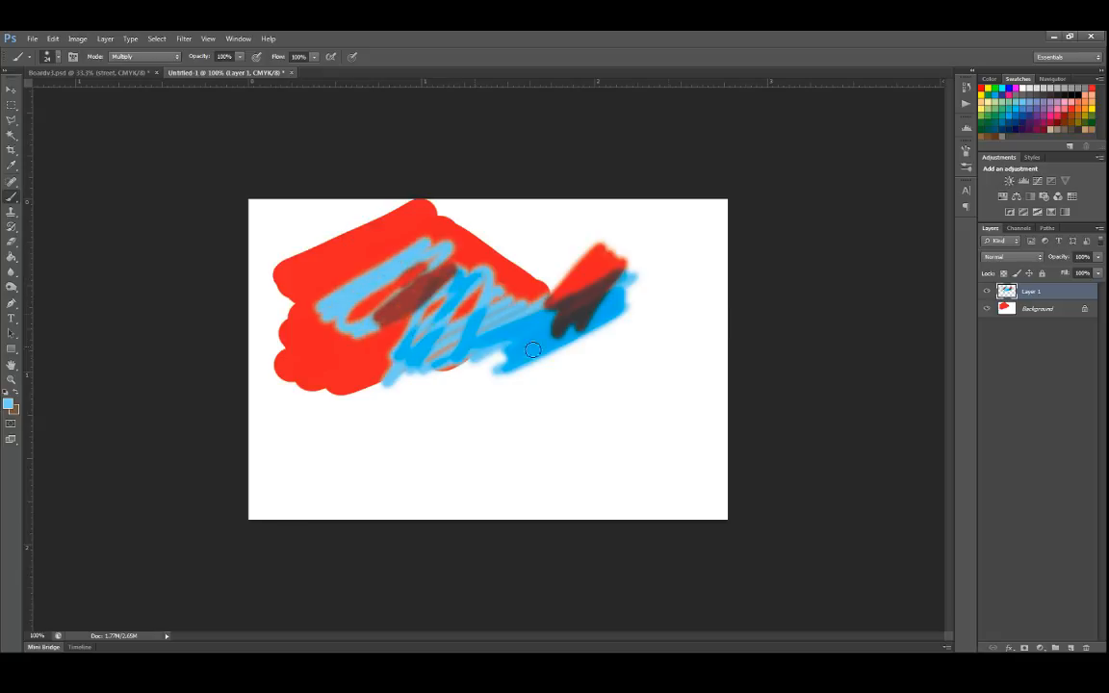
Select the whole canvas, delete the paint on Layer 1, and toggle the background's visibility off and on.
key(ctrl+a)
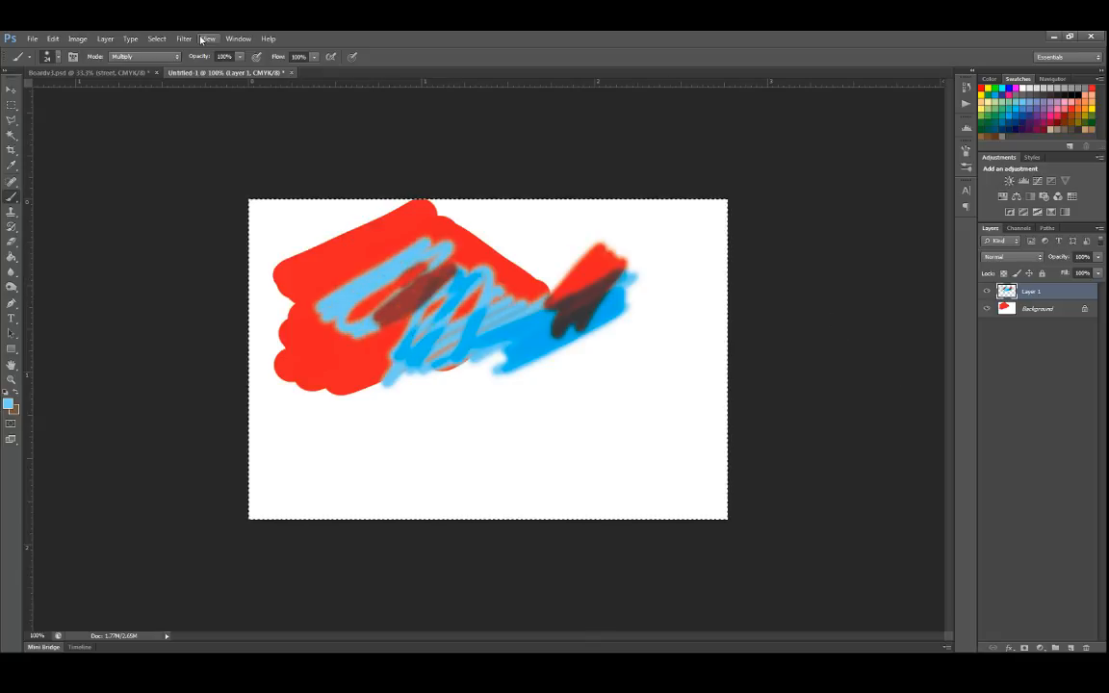
key(Delete)
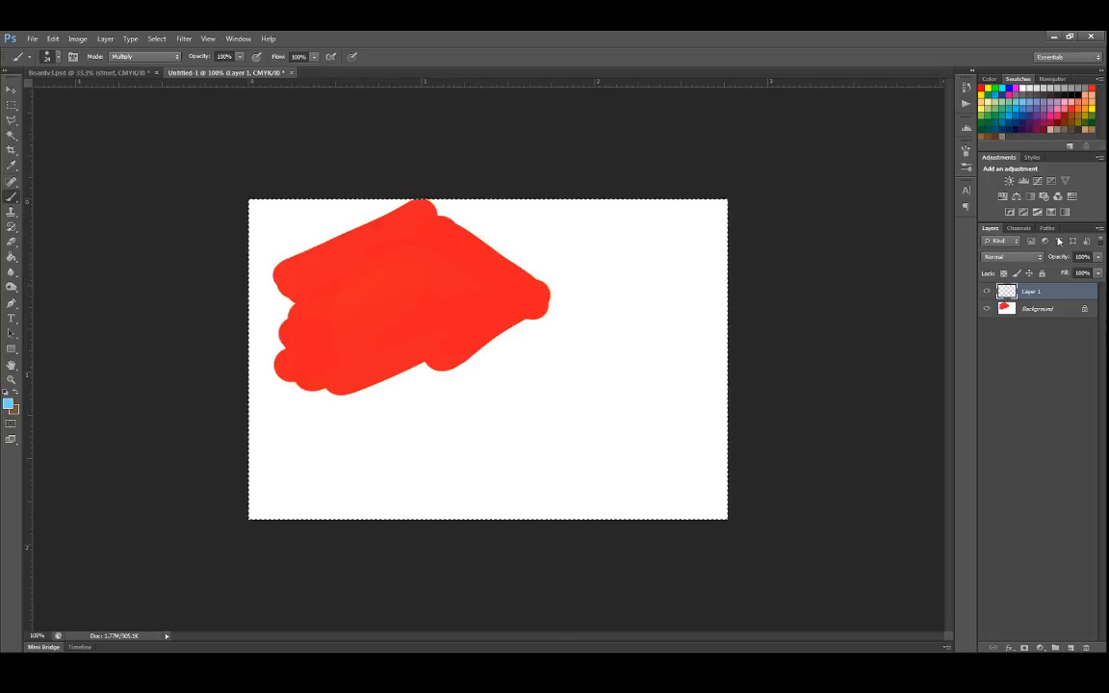
click(986, 308)
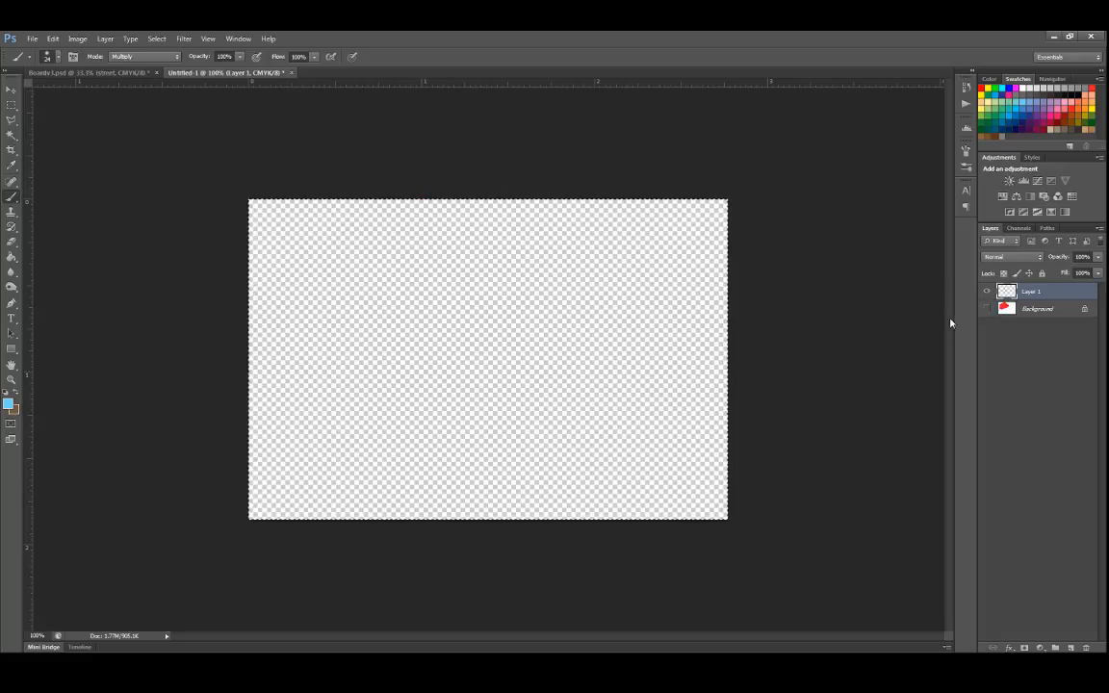
click(986, 308)
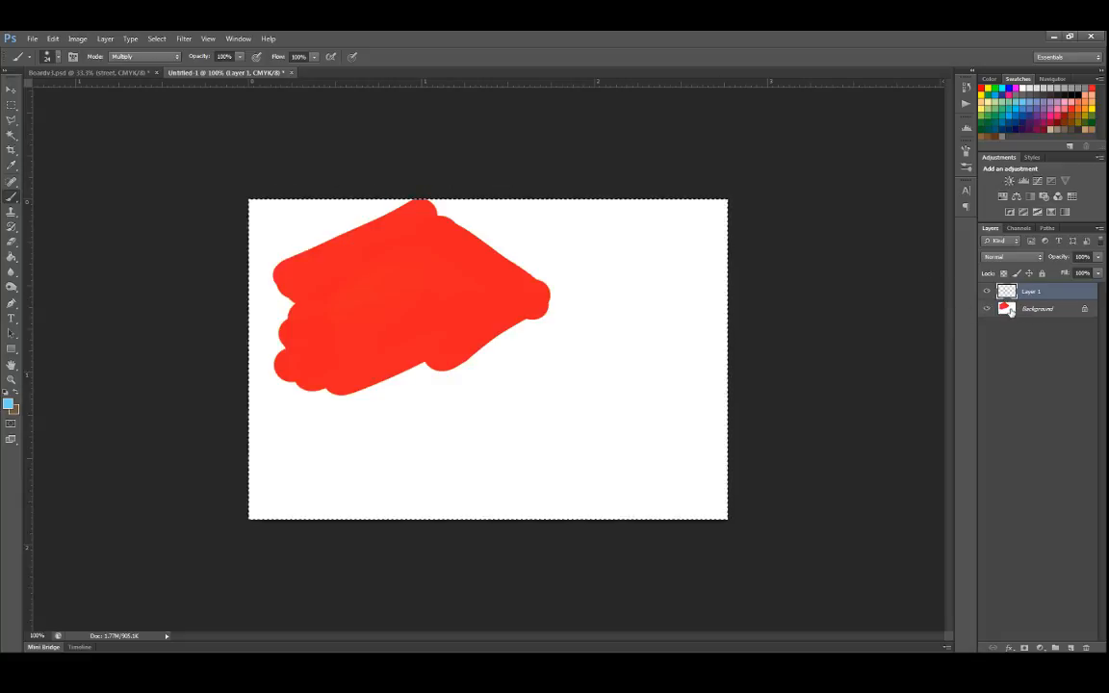
On the background layer, sample white and paint over the red patch with the brush in Normal mode.
click(1010, 310)
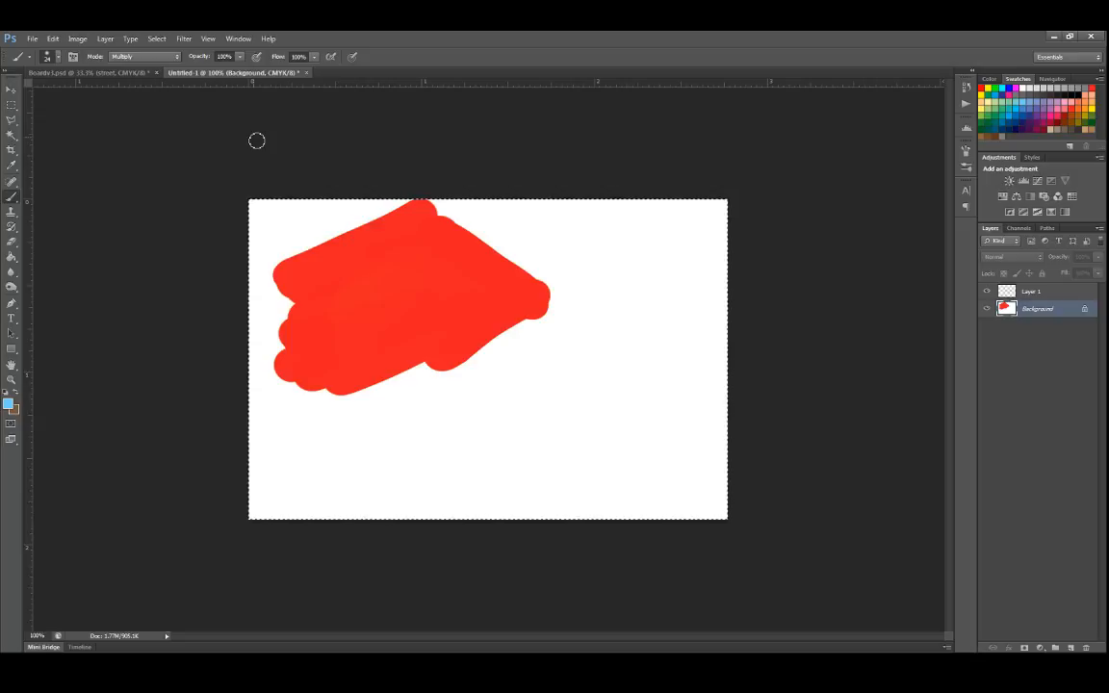
alt+click(487, 391)
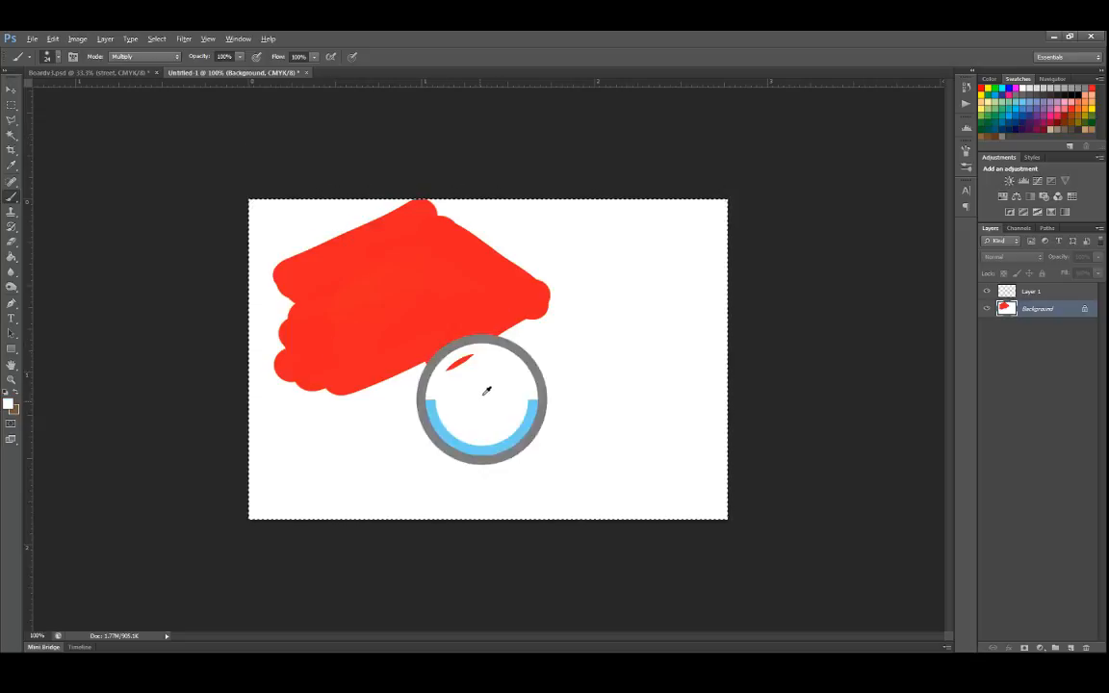
click(120, 57)
click(120, 67)
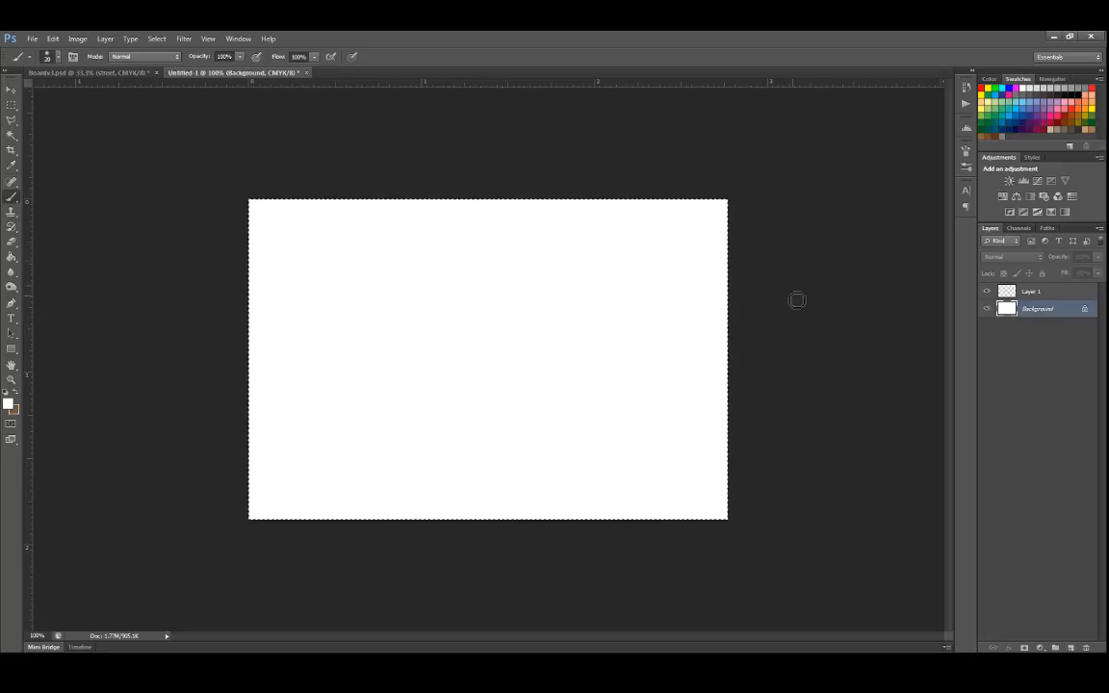
On Layer 1, sketch a dark red 3D box in Multiply mode and build up overlapping strokes on its left face.
click(1023, 290)
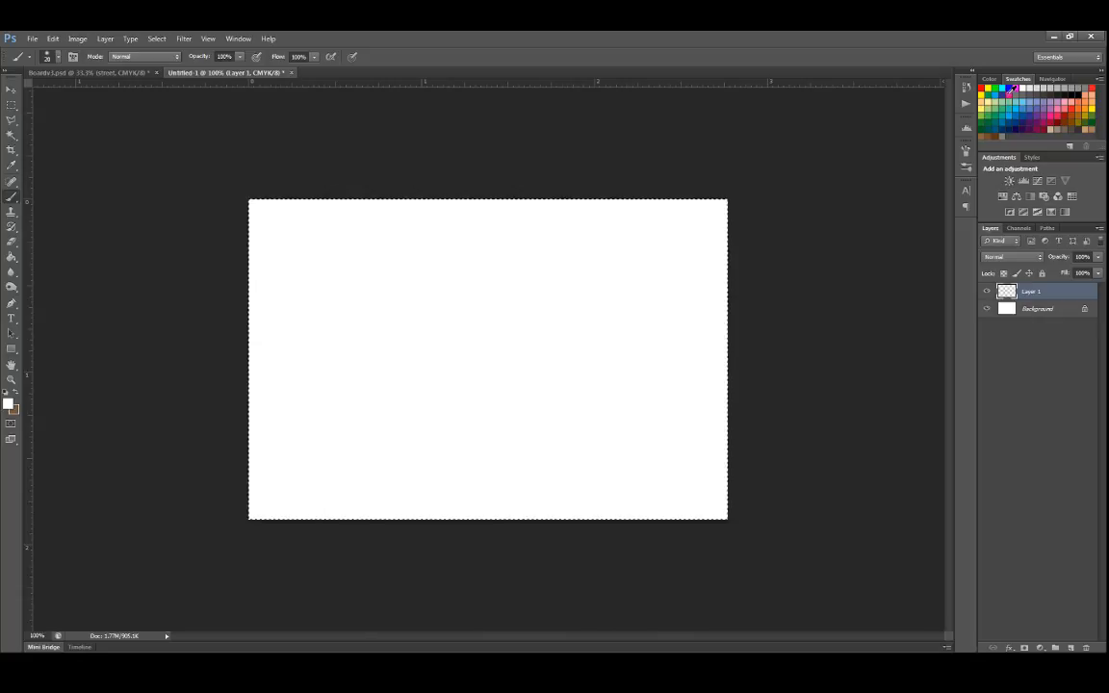
click(1008, 96)
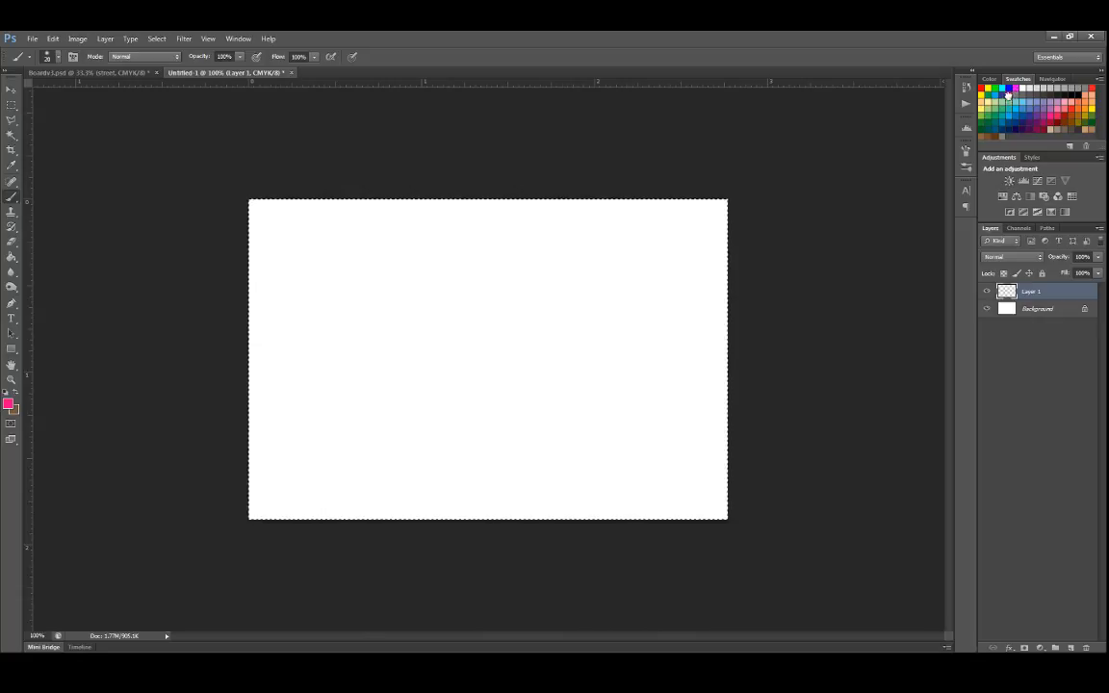
click(1067, 114)
click(154, 56)
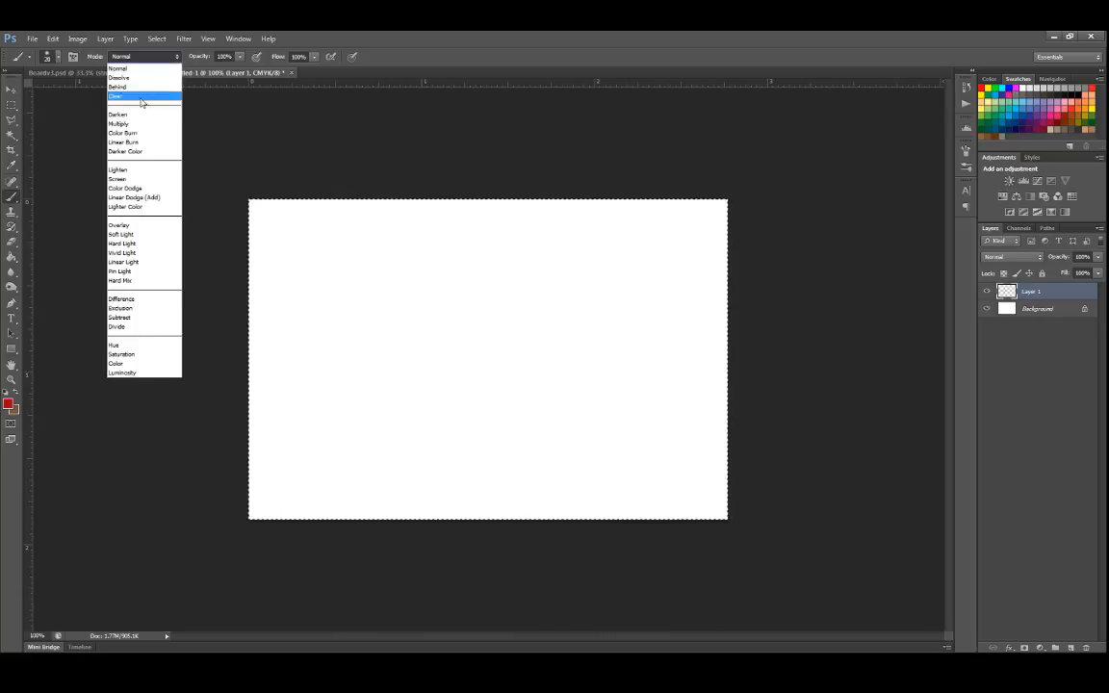
click(140, 124)
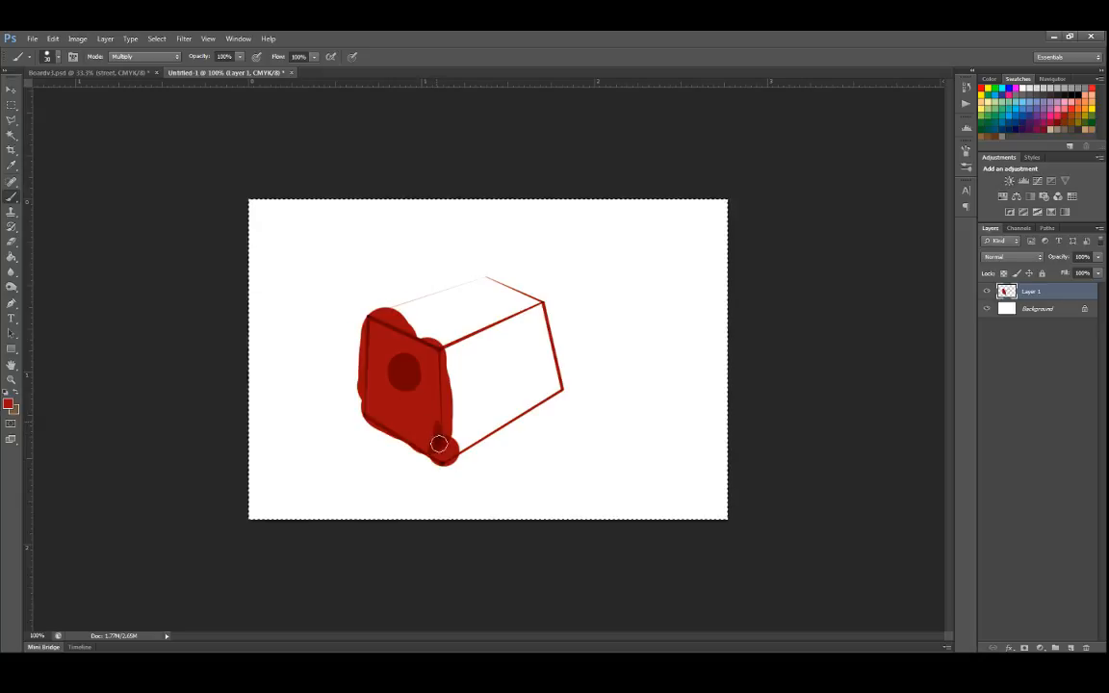
mouse_move(383, 420)
mouse_down()
mouse_move(366, 381)
mouse_move(399, 410)
mouse_move(430, 407)
mouse_move(435, 424)
mouse_move(437, 376)
mouse_up()
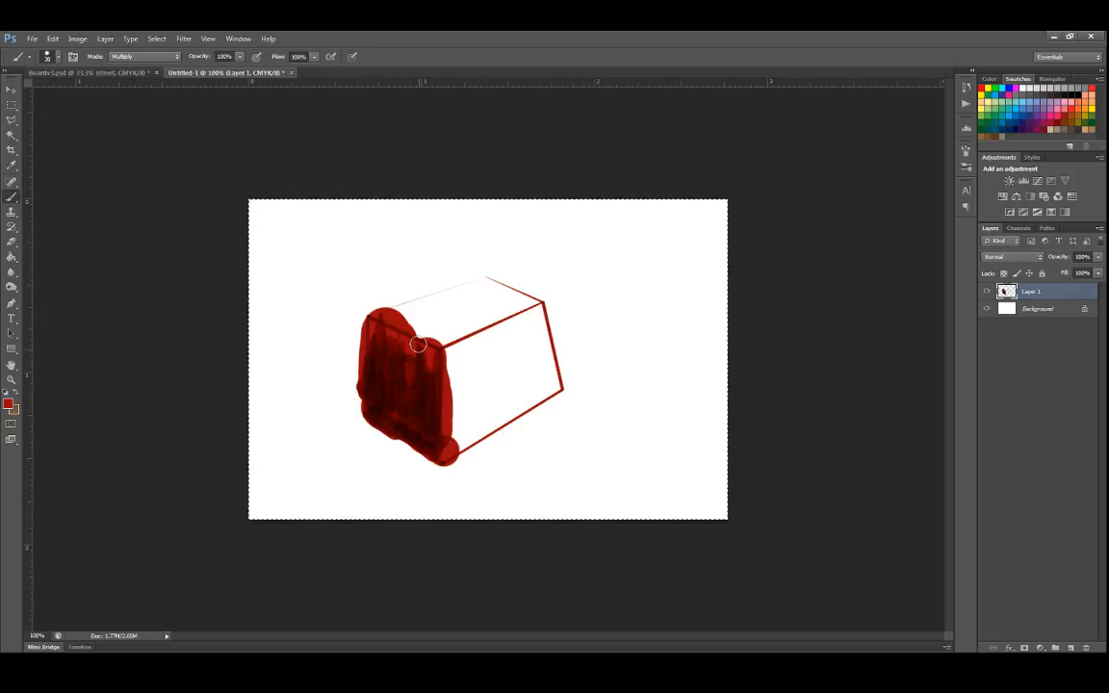
Try Lighten, switch the brush to Screen, and brighten the box's left face, lowering the brush opacity to 58%.
click(144, 56)
click(144, 167)
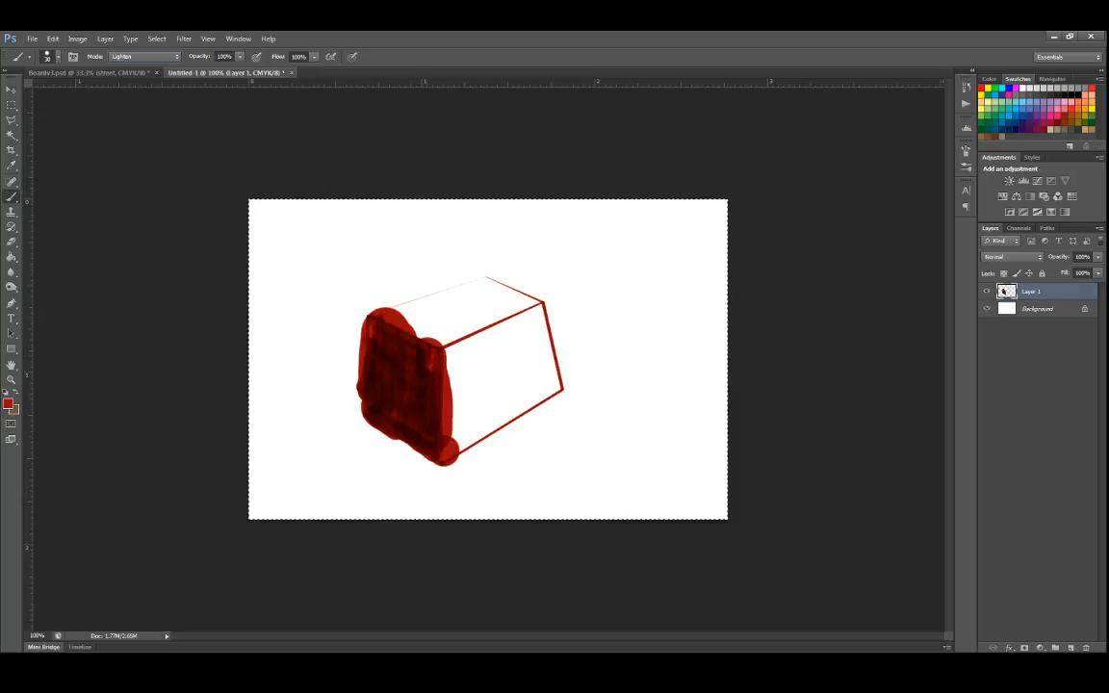
click(112, 56)
click(119, 179)
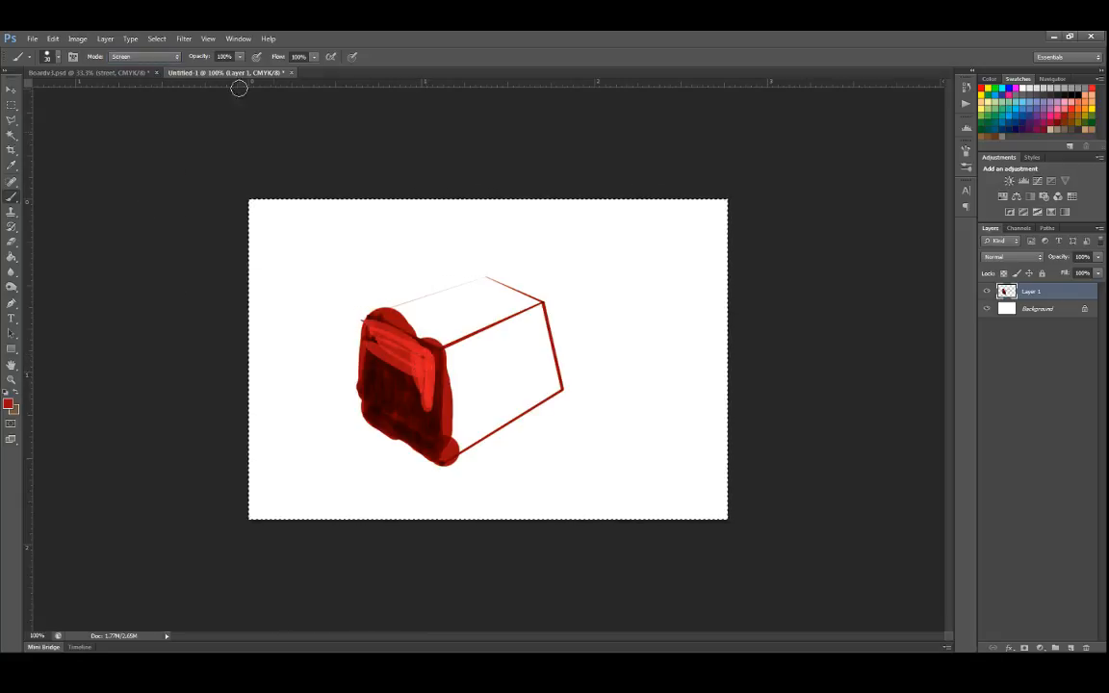
click(239, 56)
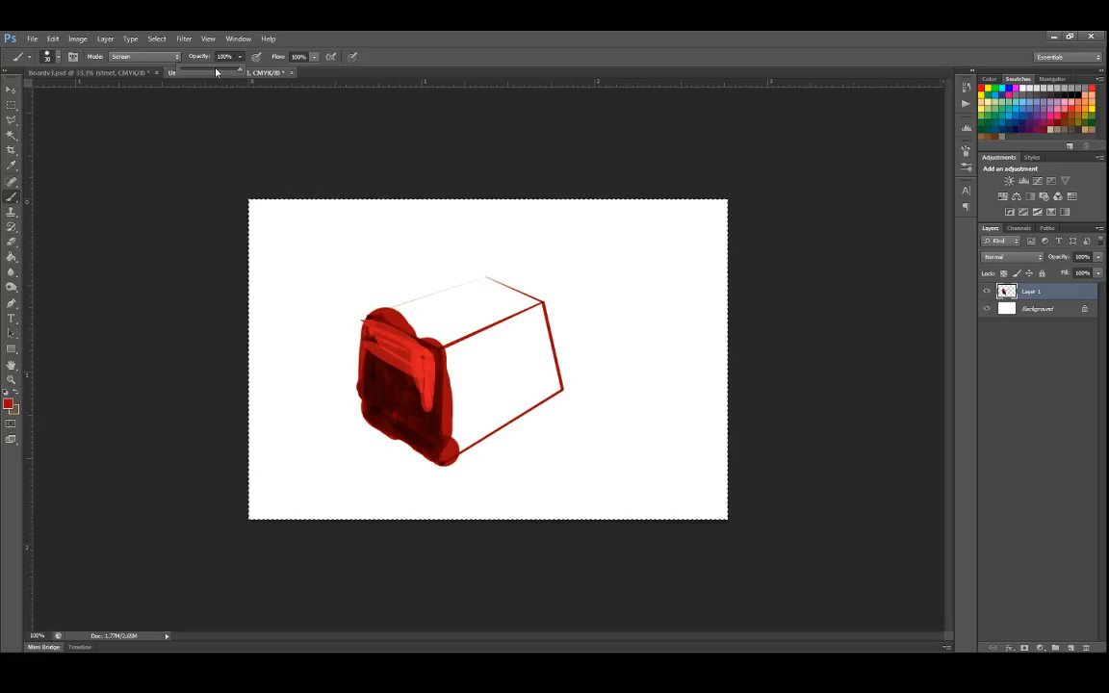
click(431, 398)
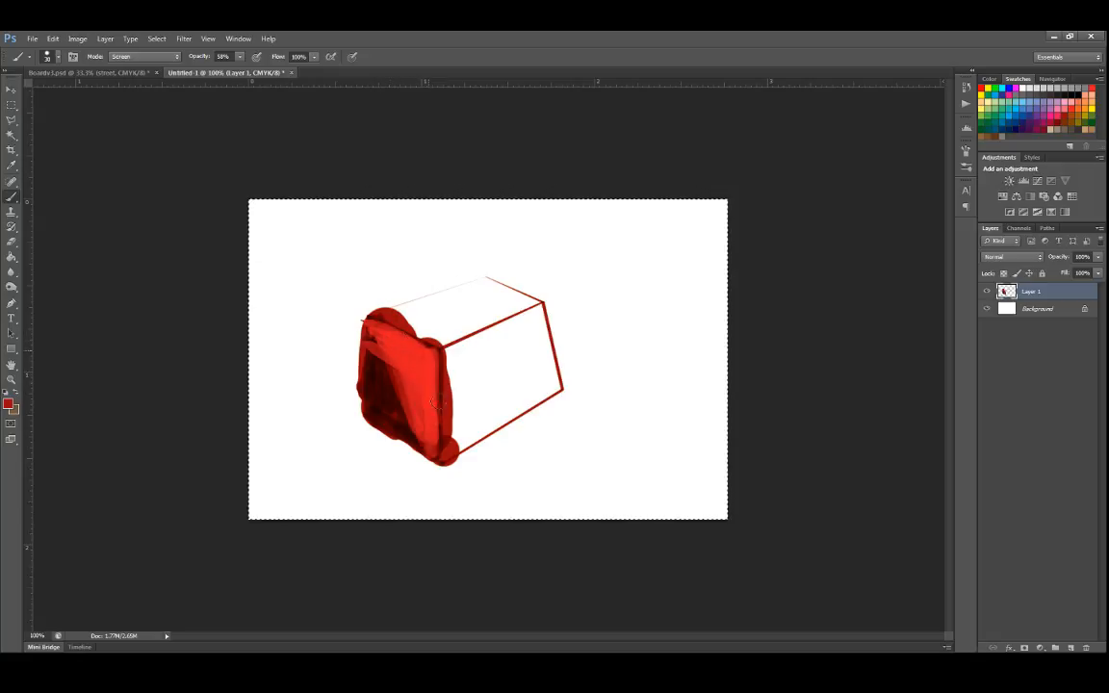
Set the brush to Normal at 100% opacity and fill the box's right face with dark red.
click(145, 56)
click(125, 67)
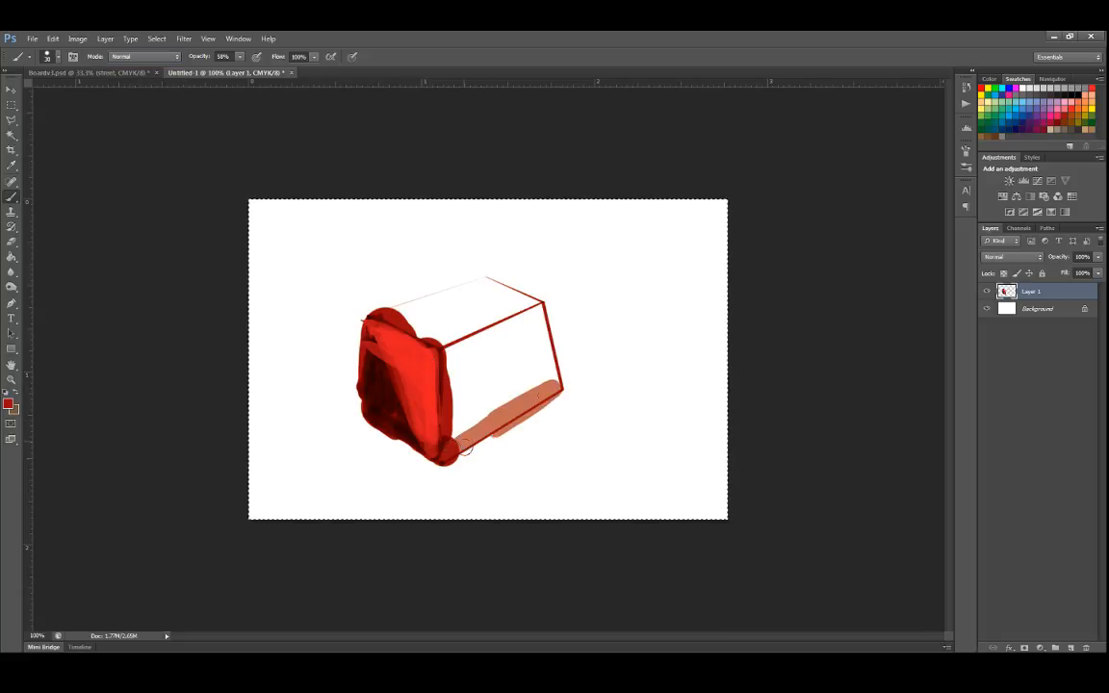
click(240, 58)
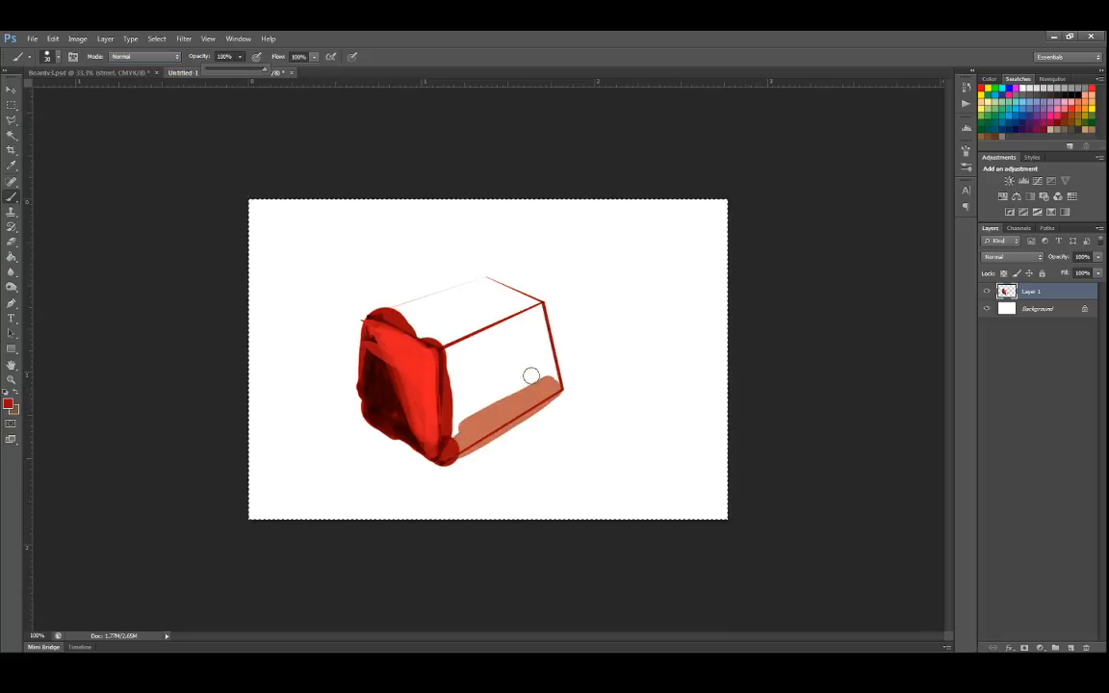
drag(530, 375, 521, 404)
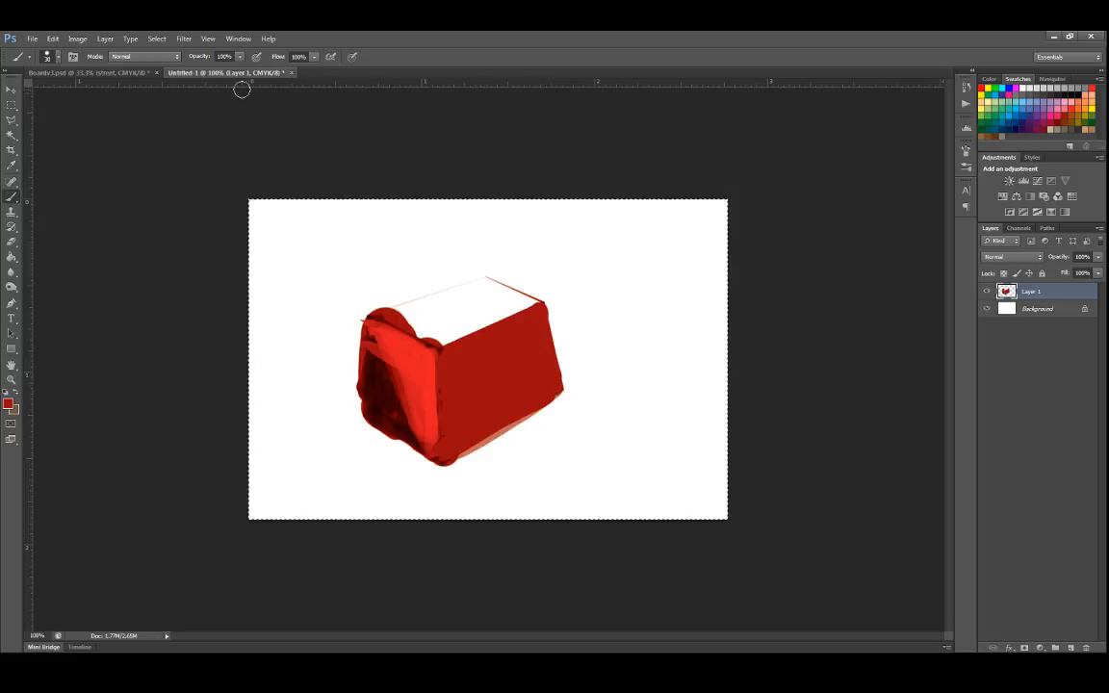
Set the brush to Screen, highlight the right face's upper edge, and brighten its upper and outer areas at 59% opacity.
click(123, 55)
click(125, 180)
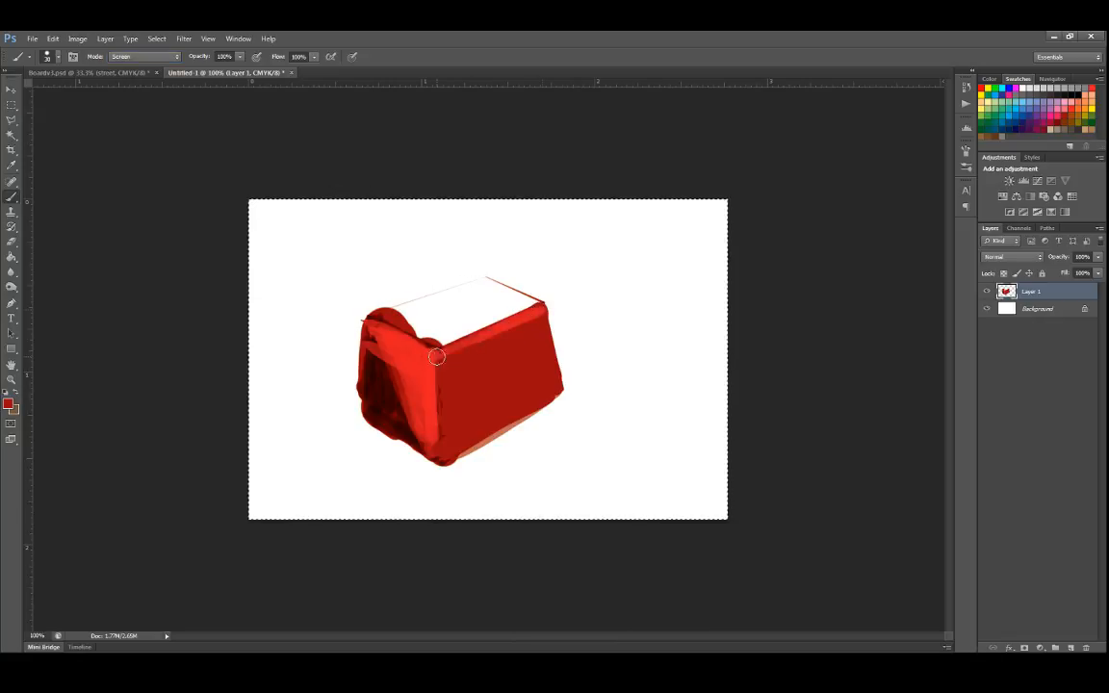
click(240, 56)
click(216, 70)
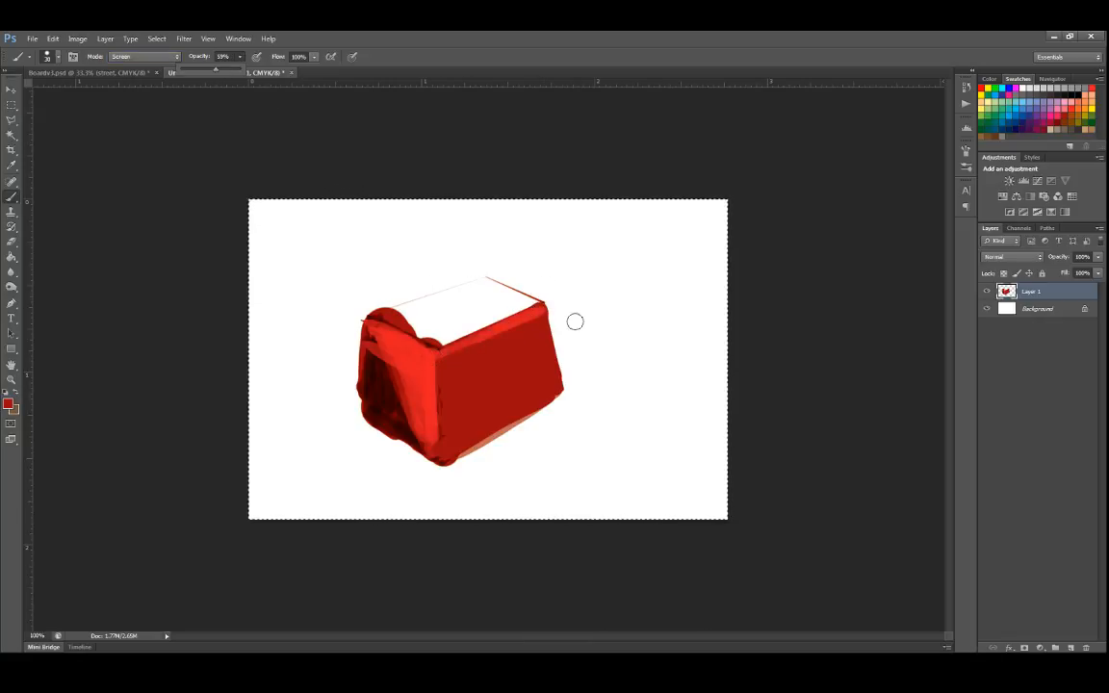
drag(542, 311, 549, 362)
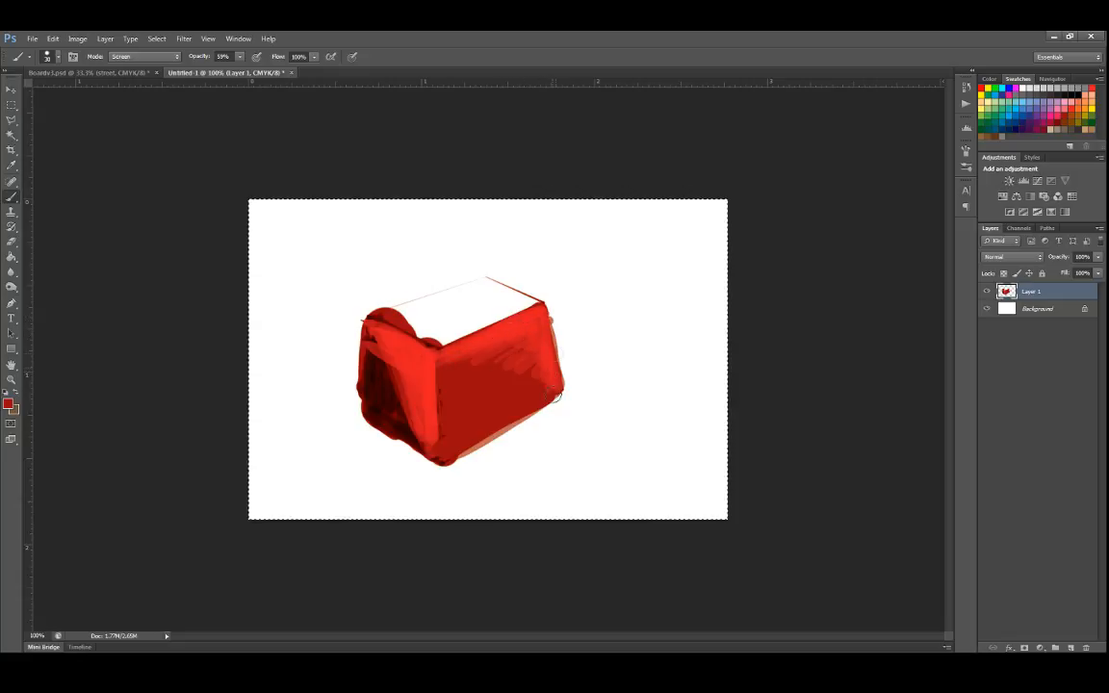
Switch the brush blending mode to Color Dodge and reduce the brush to a small tip.
click(135, 56)
click(134, 174)
key(bracketleft)
key(bracketleft)
key(bracketleft)
key(bracketleft)
key(bracketleft)
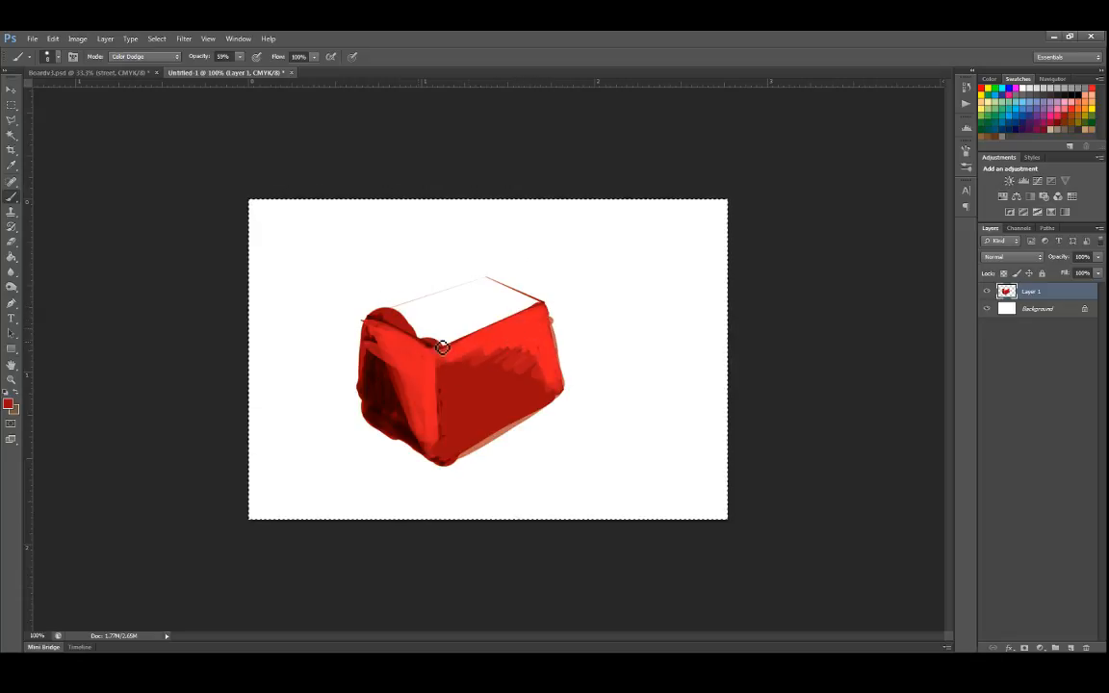
Set the brush to Normal at 100% opacity, enlarge it, and fill the box's top face with dark red.
click(144, 56)
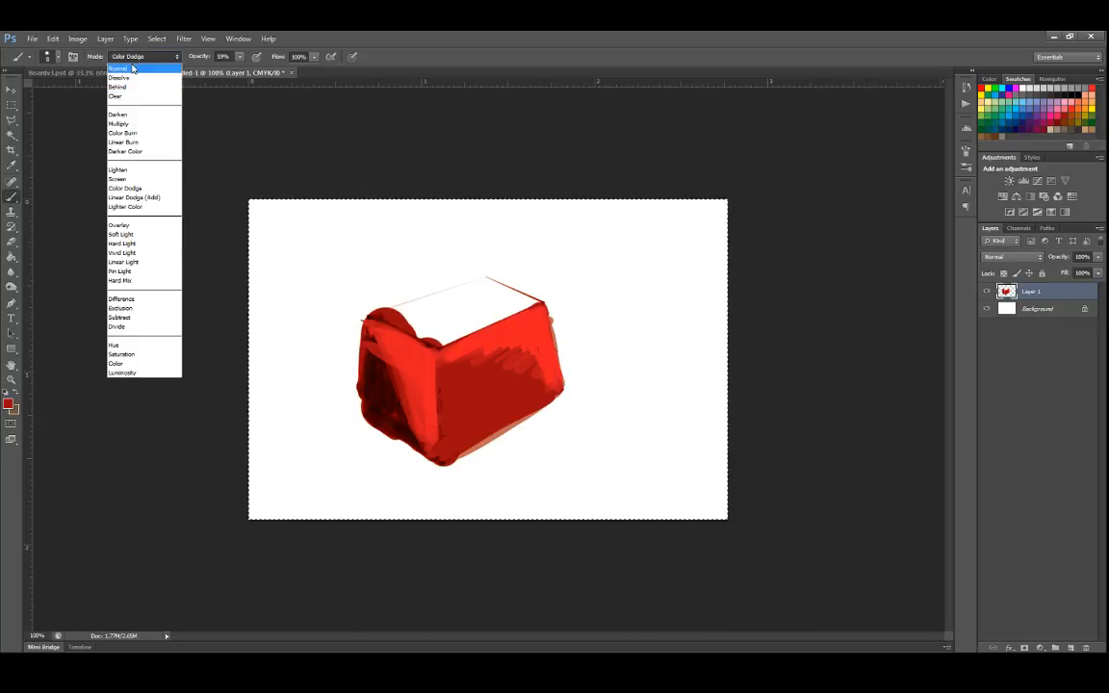
click(125, 61)
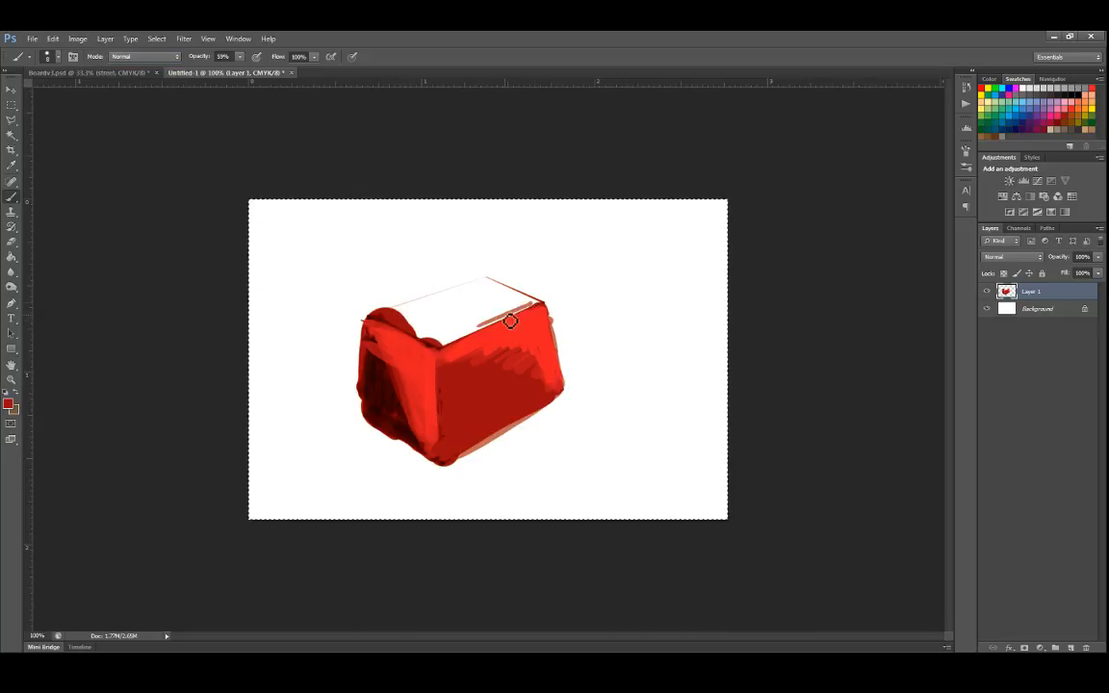
key(bracketright)
click(239, 56)
drag(242, 70, 275, 70)
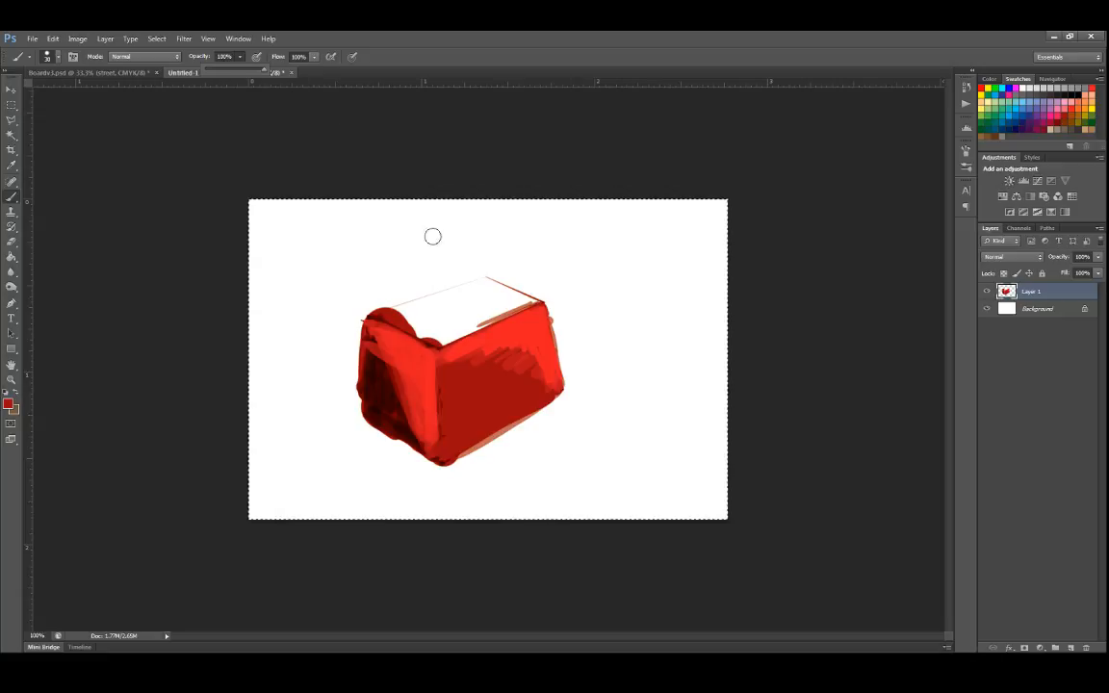
click(433, 236)
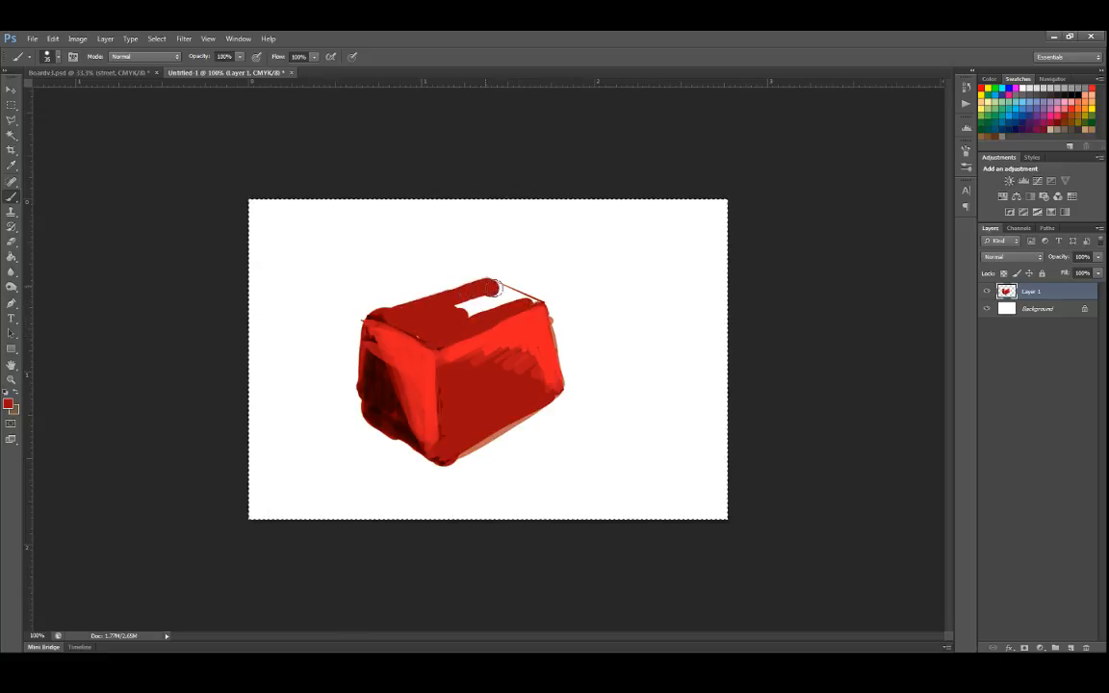
mouse_move(491, 288)
mouse_down()
mouse_move(528, 300)
mouse_move(443, 310)
mouse_up()
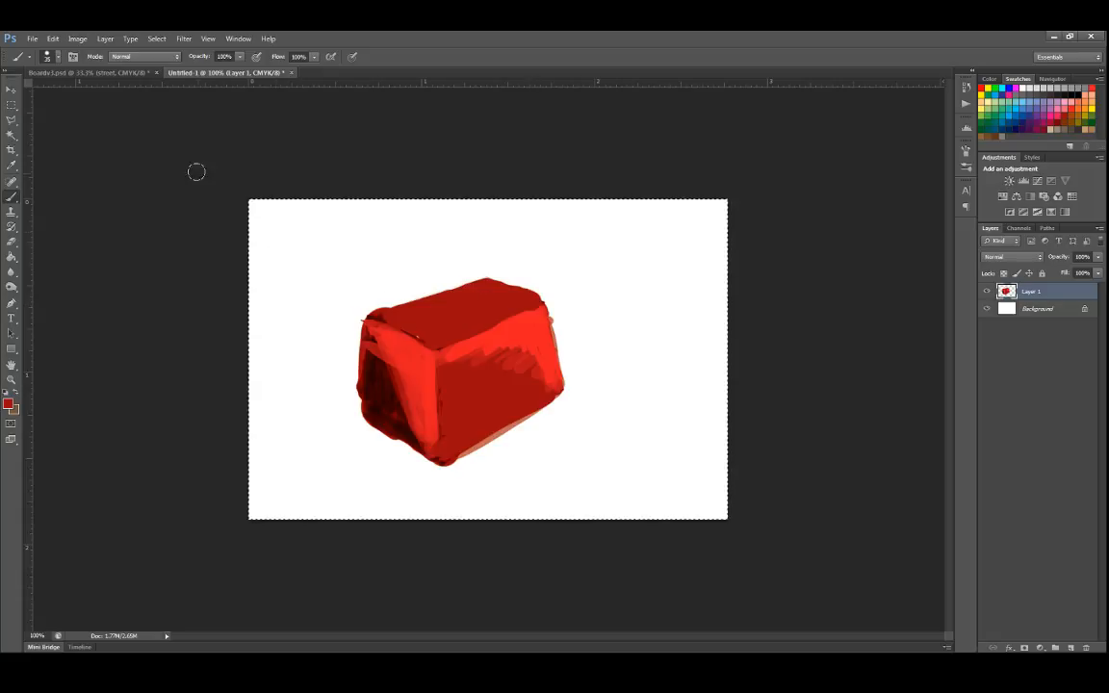
Set the brush to Multiply at 50% opacity and darken the box's left face with soft strokes.
click(144, 56)
click(134, 118)
click(241, 56)
drag(243, 69, 210, 71)
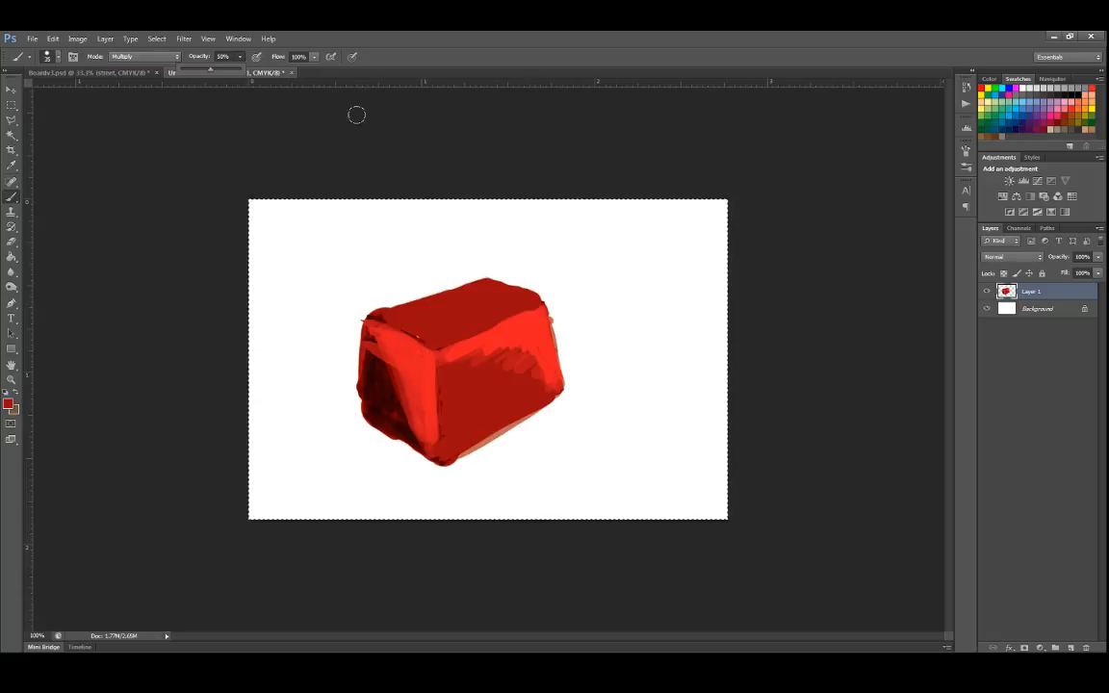
right_click(481, 319)
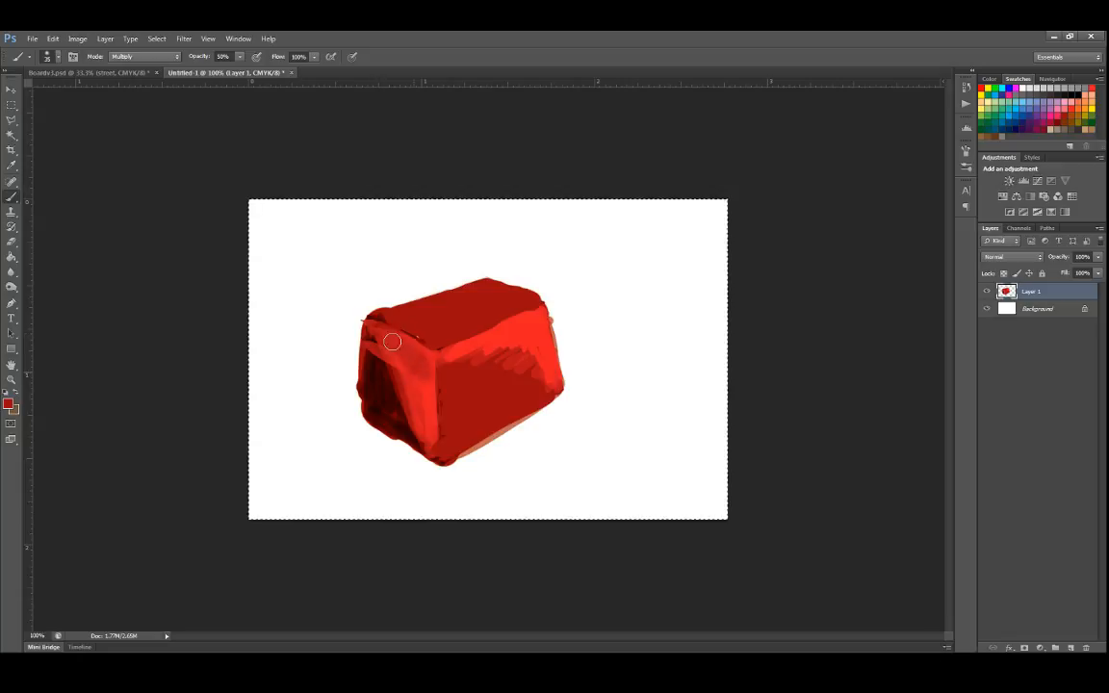
drag(394, 358, 424, 441)
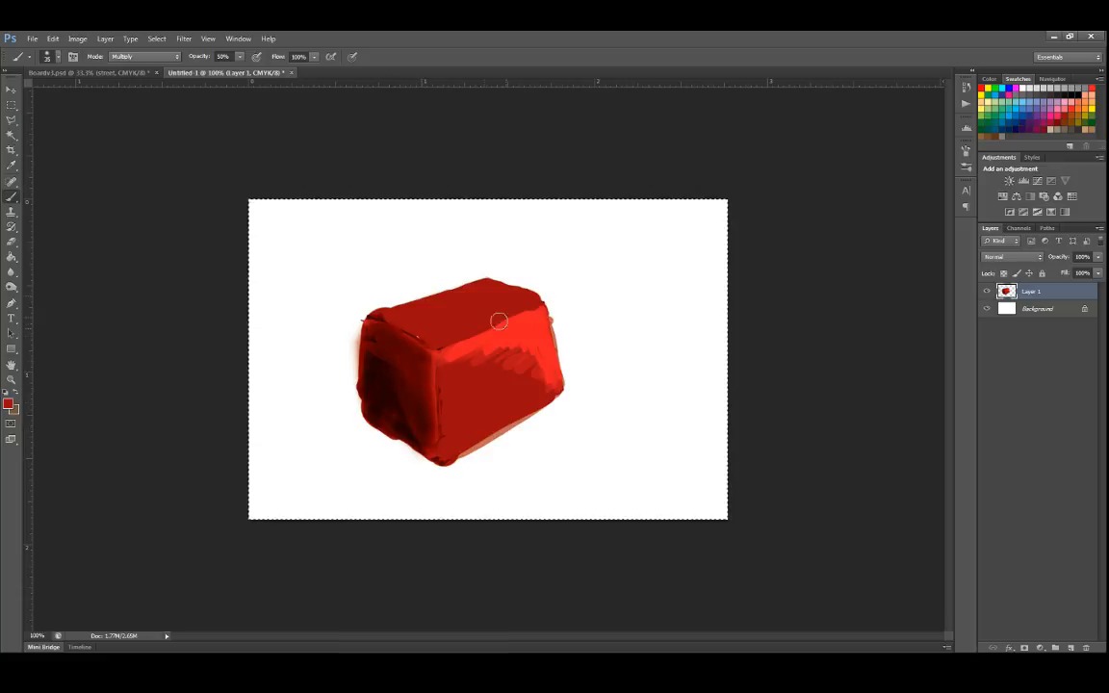
Shade the lower part of the box's right face with Multiply strokes, using a small brush and a larger one.
key([)
key([)
key([)
key([)
key([)
key([)
key([)
key([)
key(bracketright)
key(bracketright)
key(bracketright)
key(bracketright)
mouse_move(459, 448)
mouse_down()
mouse_move(465, 421)
mouse_move(480, 438)
mouse_move(490, 418)
mouse_move(517, 411)
mouse_up()
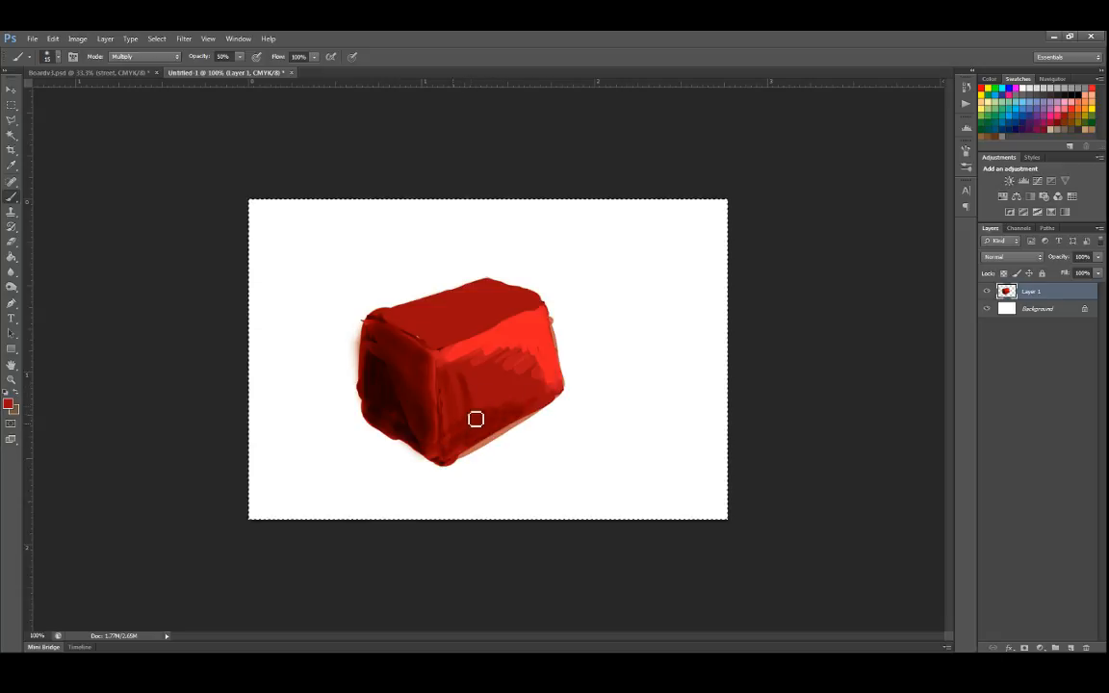
key(bracketright)
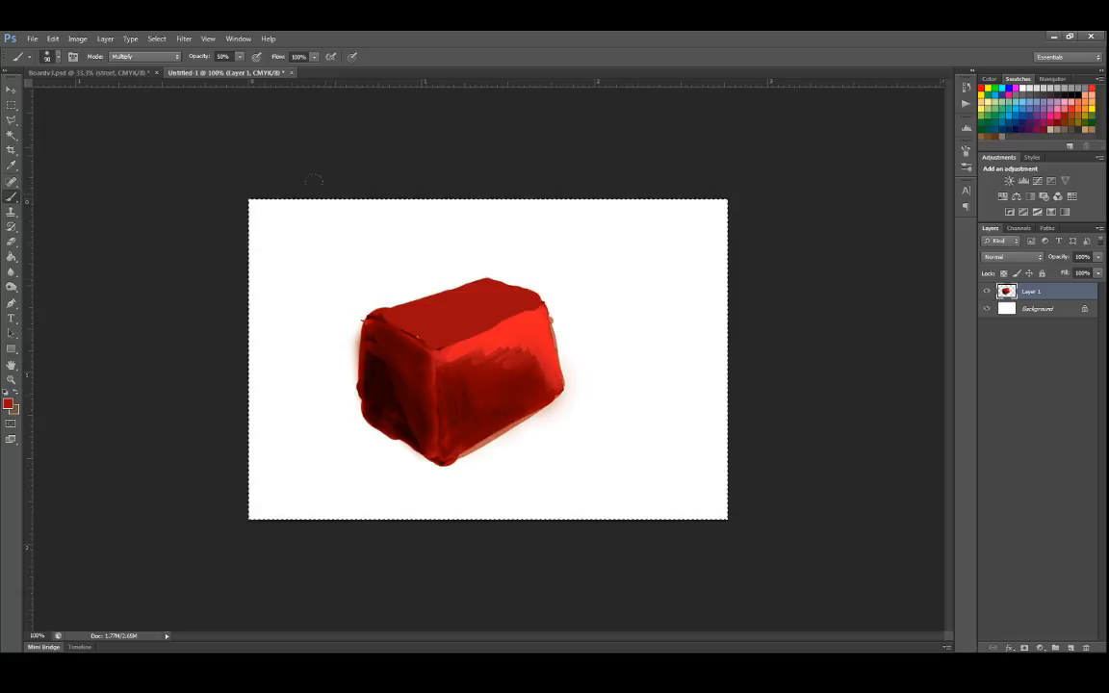
Even out the right face in Normal mode, and add thin vertical plank lines to it in Multiply mode with a small brush.
click(139, 56)
click(130, 70)
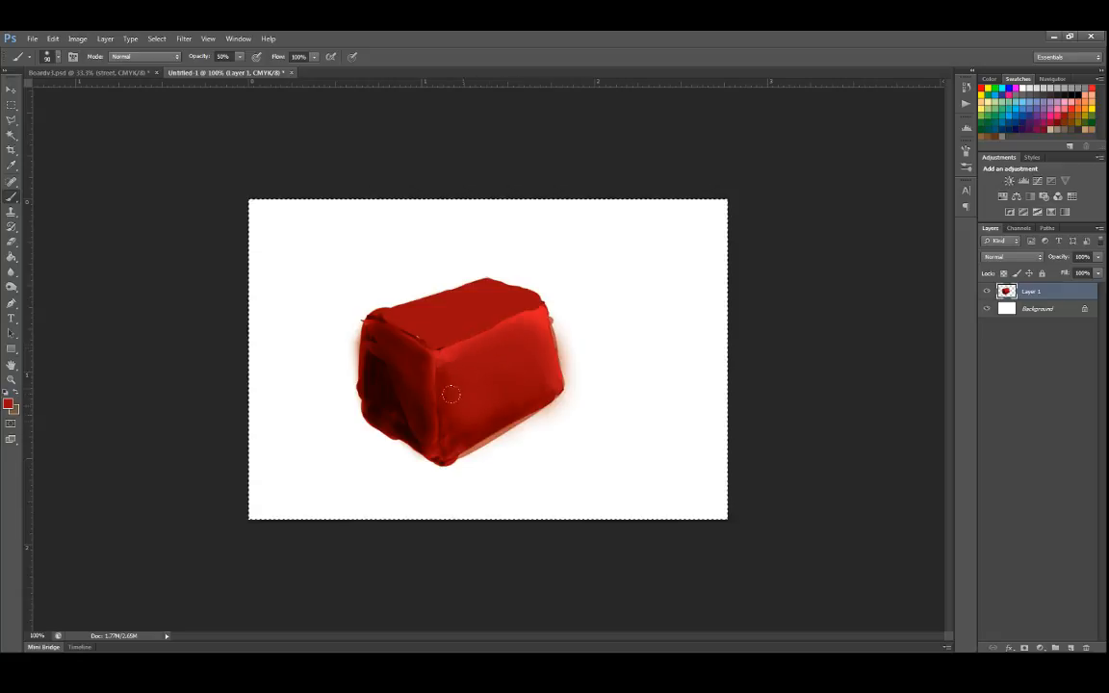
click(140, 56)
click(120, 103)
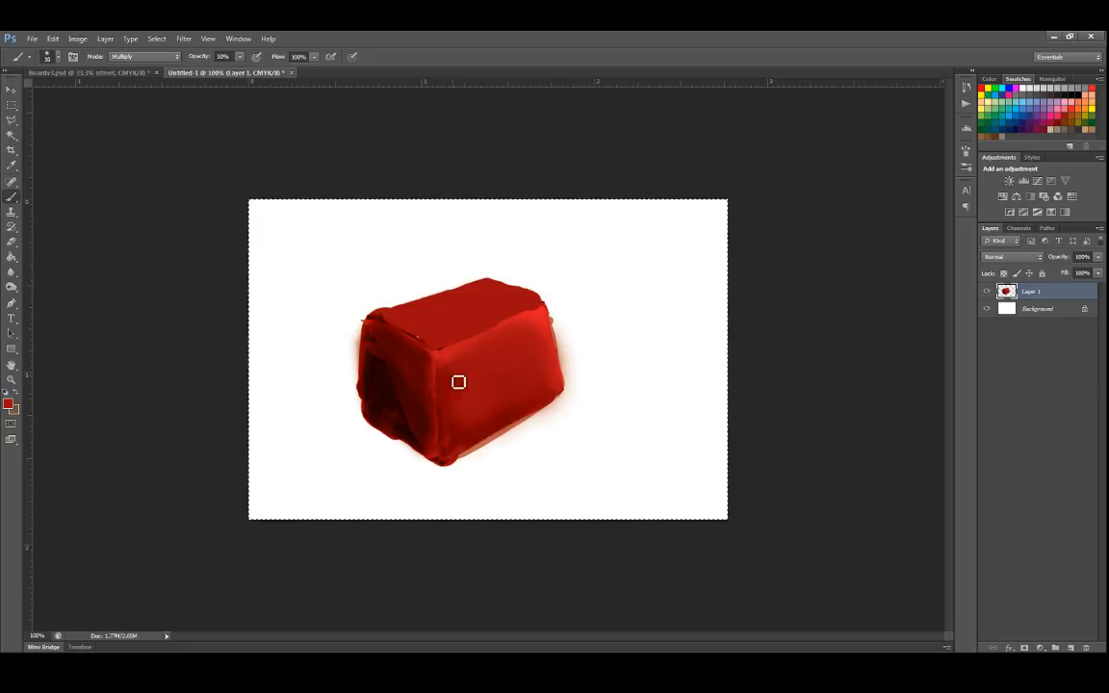
key(bracketleft)
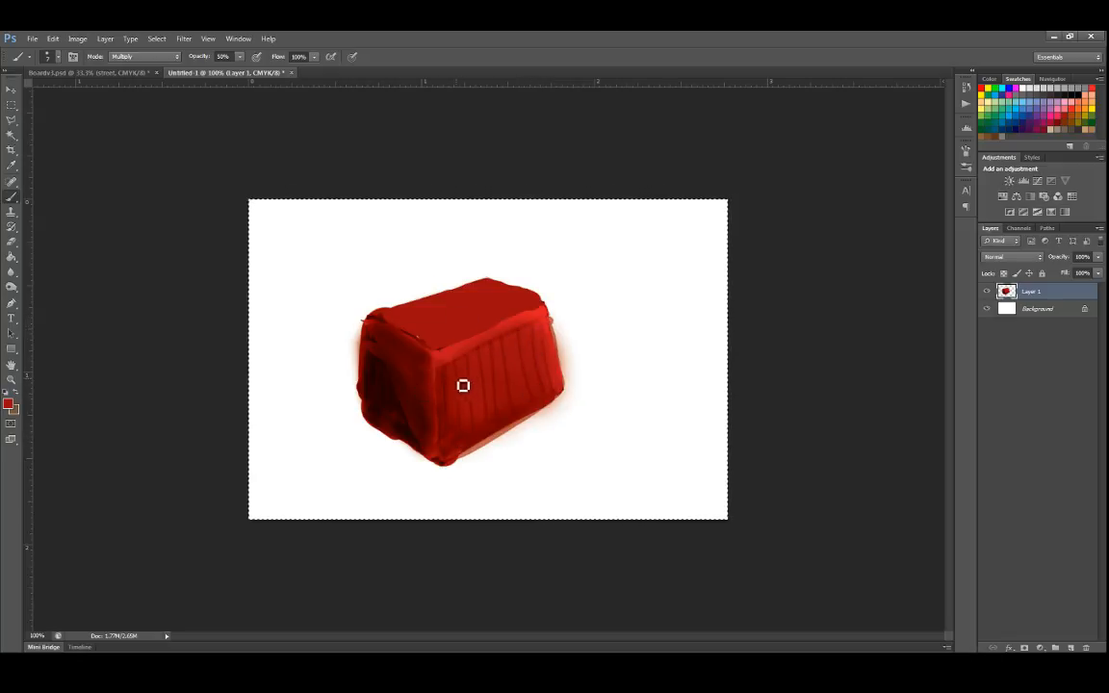
Set the brush to Screen and paint thin lighter strokes between the dark plank lines on the right face.
click(144, 57)
click(136, 59)
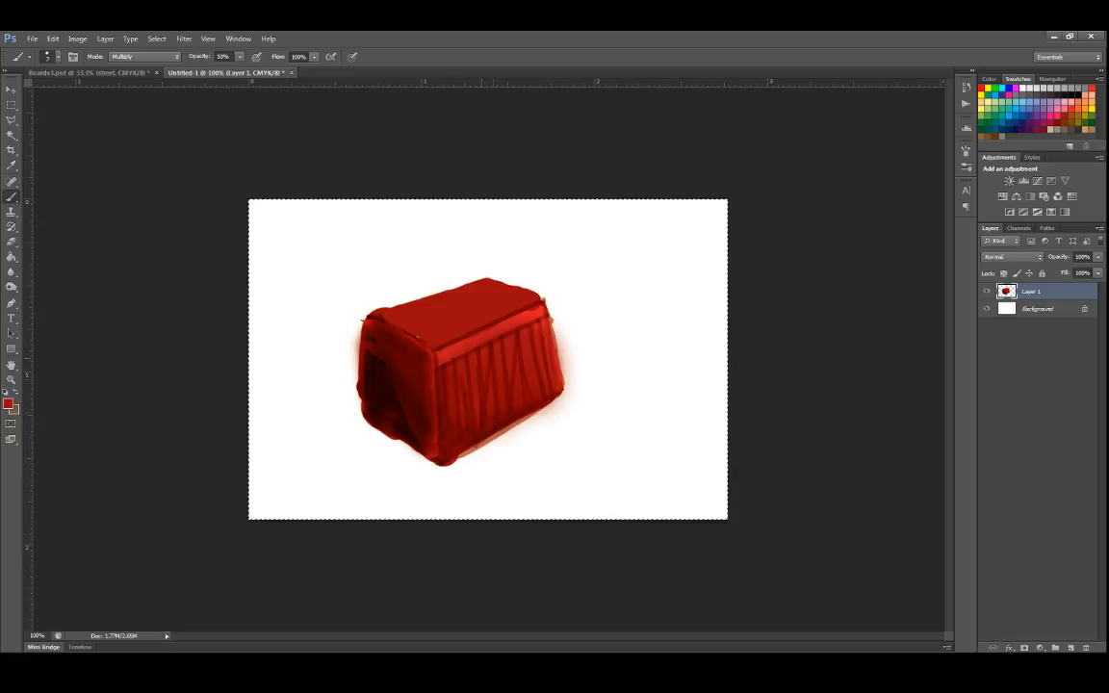
click(164, 59)
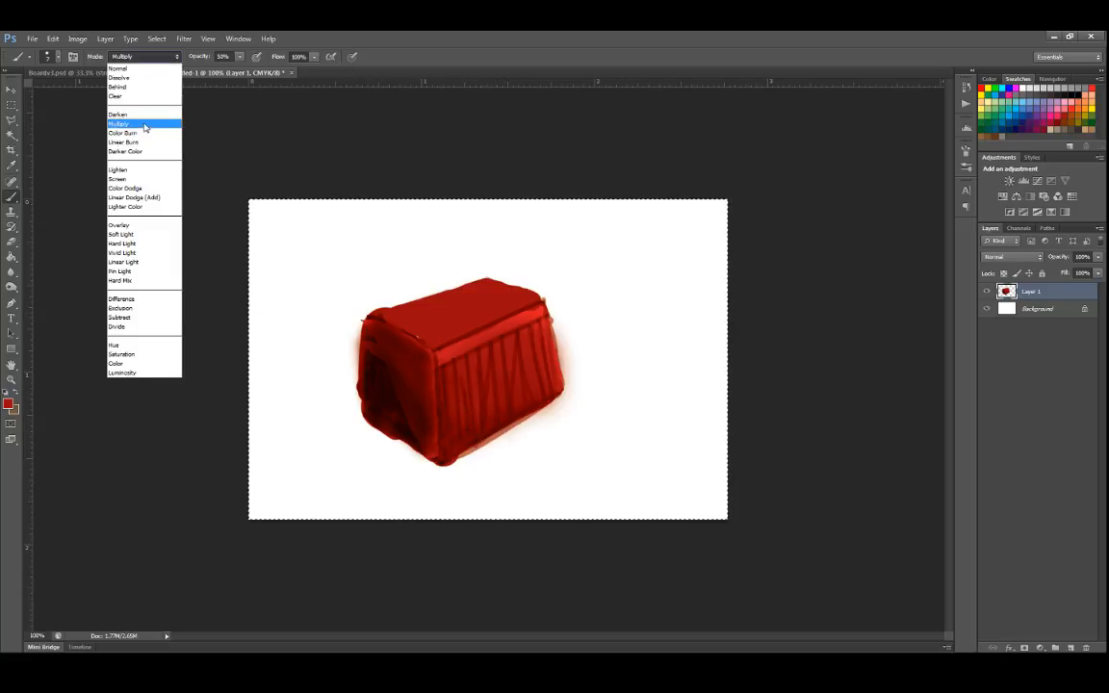
click(139, 180)
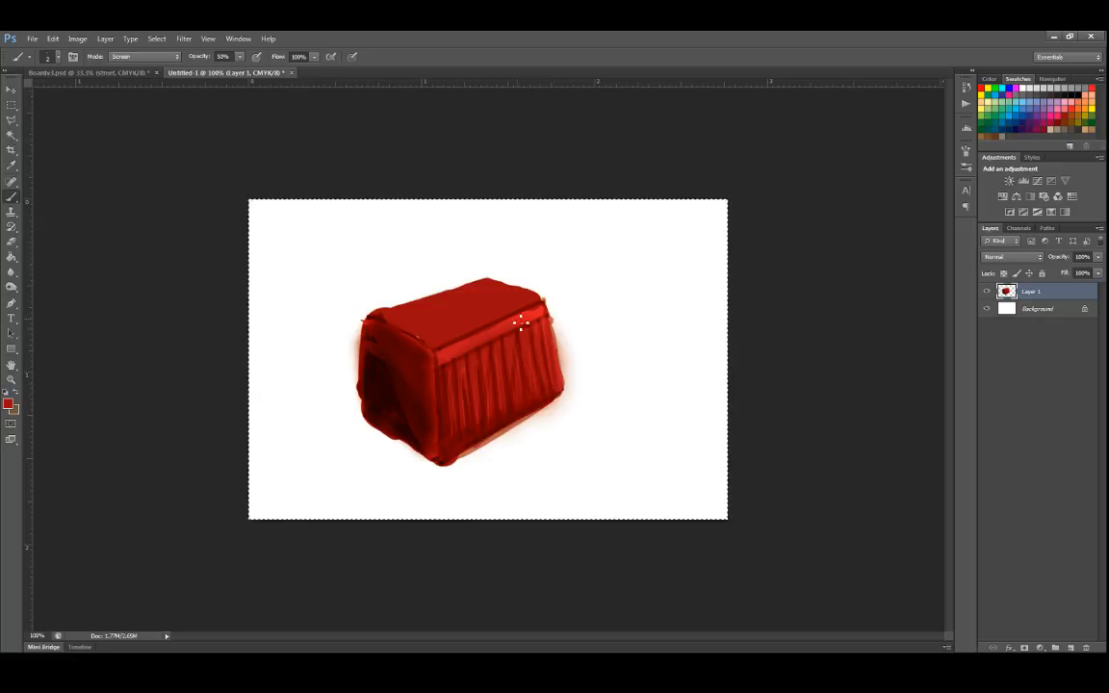
Set the brush to Color mode with a brown swatch, enlarge it, and tint the whole box brown at 50% opacity.
click(131, 59)
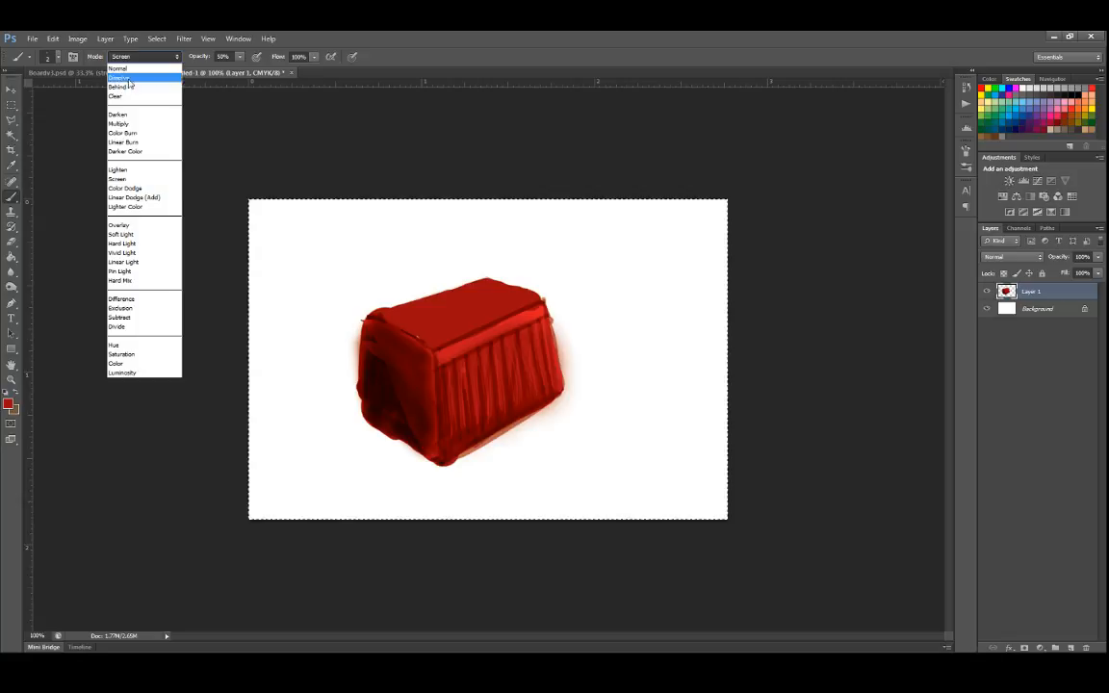
click(129, 364)
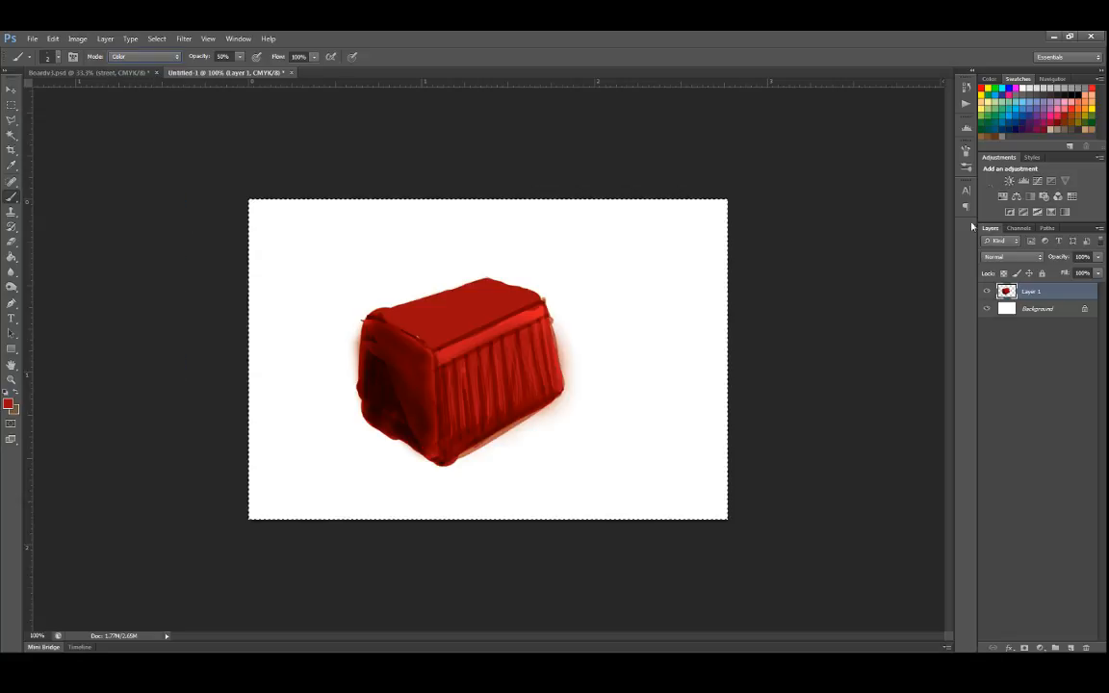
click(1000, 133)
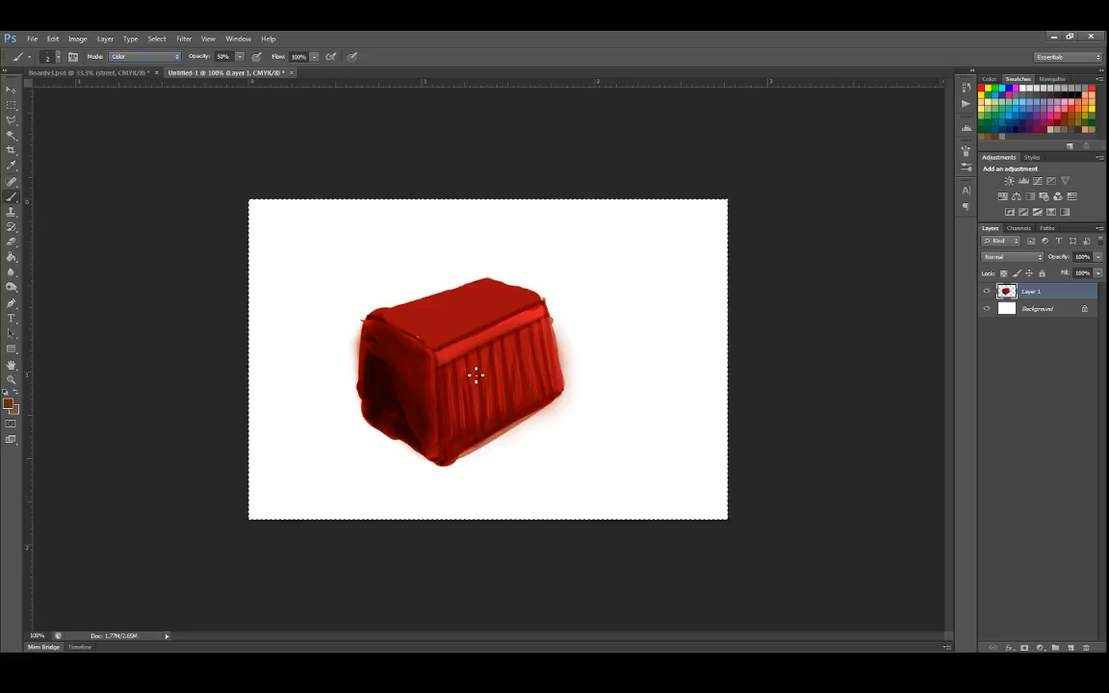
key(bracketright)
key(bracketright)
key(bracketright)
key(bracketright)
key(bracketright)
key(bracketright)
key(bracketright)
key(bracketright)
key(bracketright)
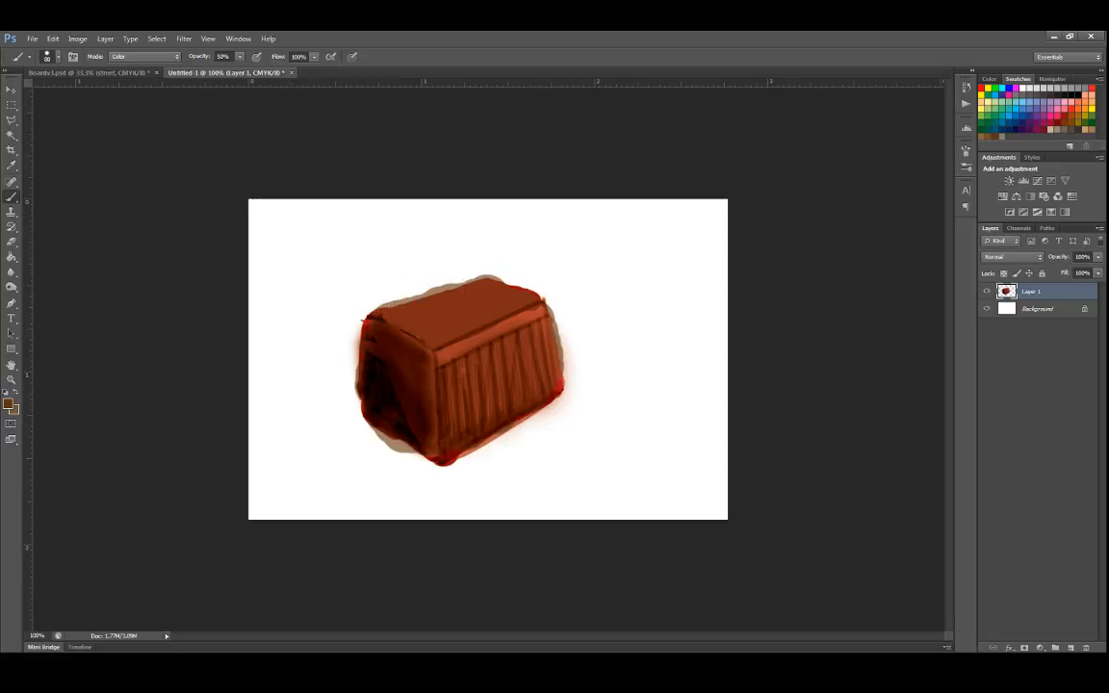
Outline the box with the Polygonal Lasso, invert the selection, delete the paint outside the box, and deselect.
key(l)
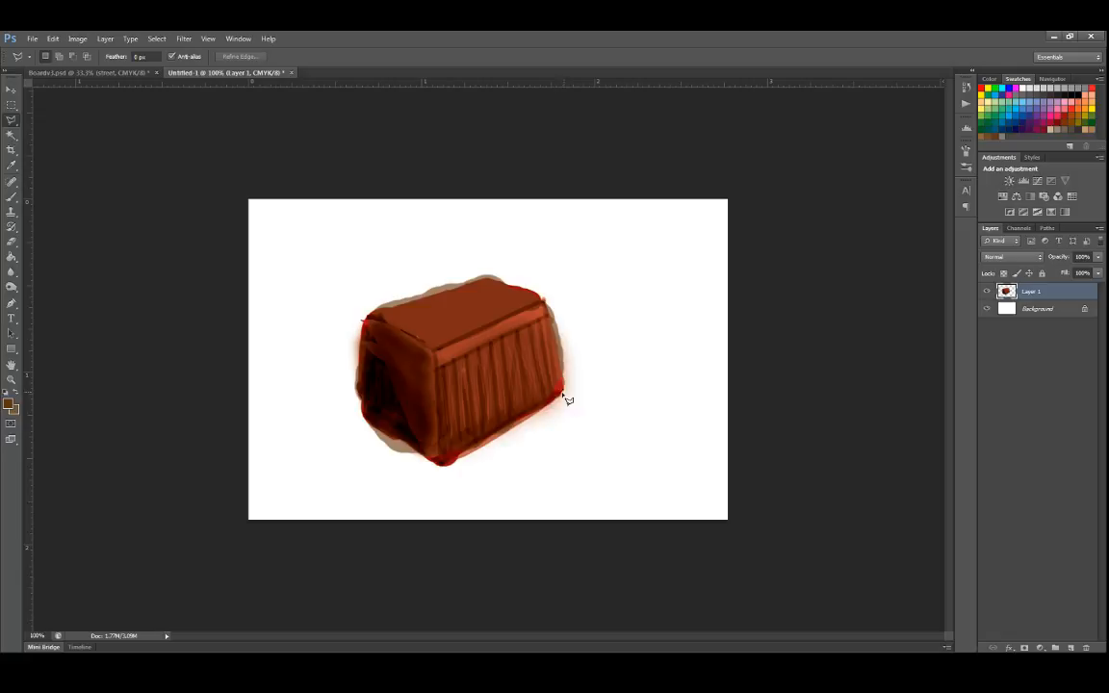
click(444, 461)
click(363, 417)
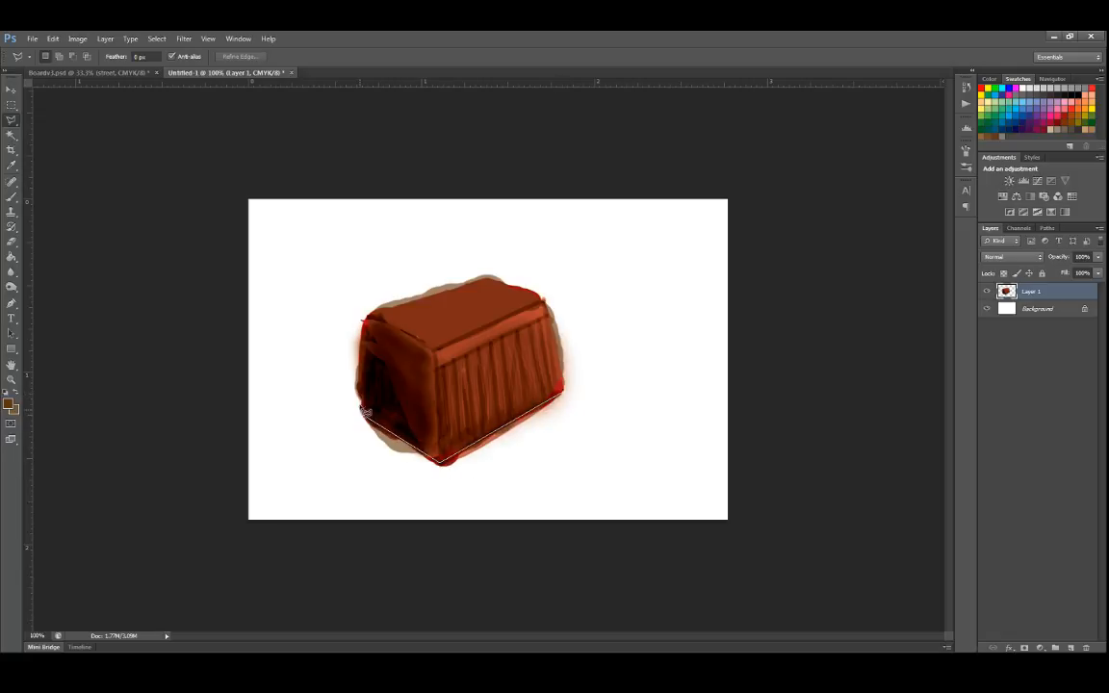
click(365, 316)
click(544, 299)
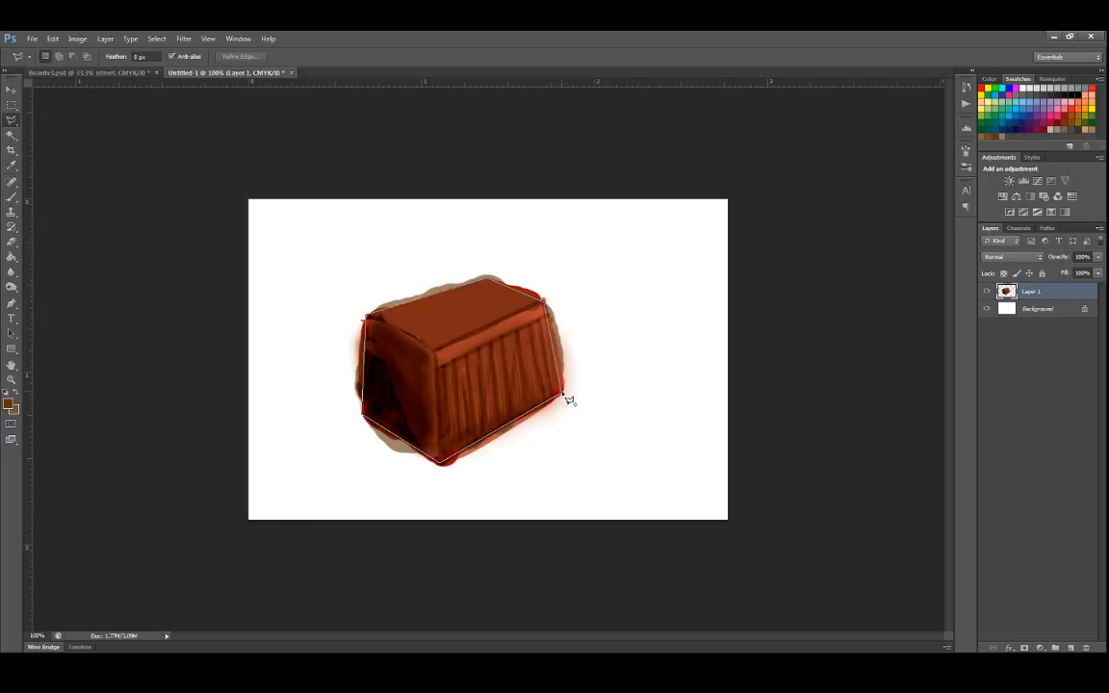
click(566, 396)
key(ctrl+shift+i)
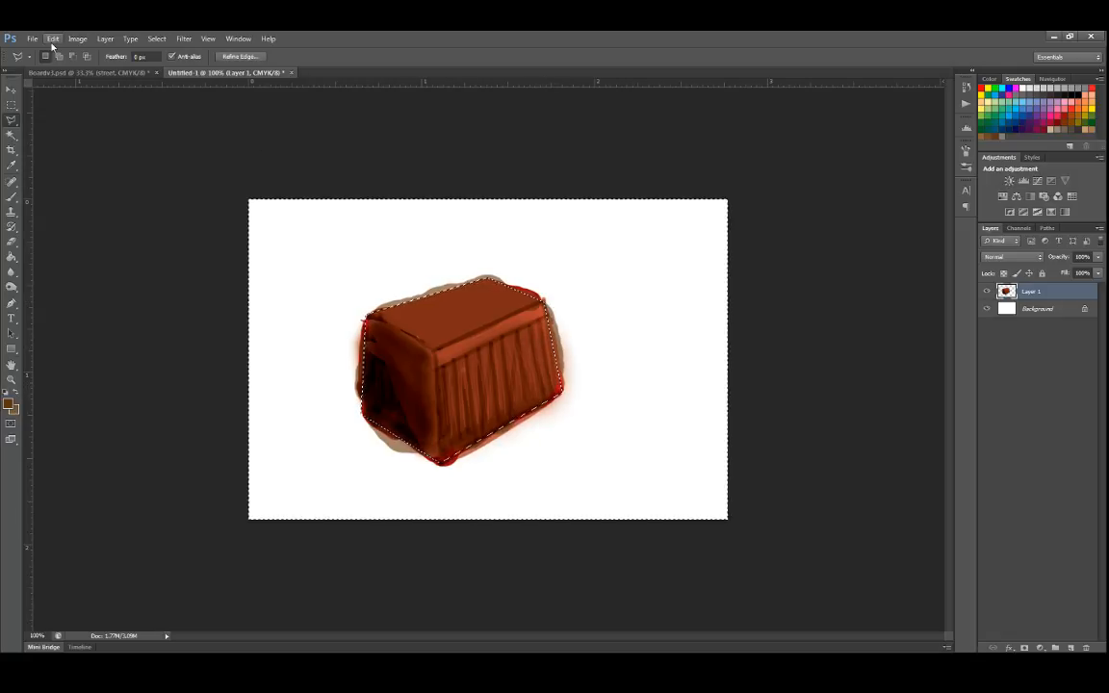
key(Delete)
key(ctrl+d)
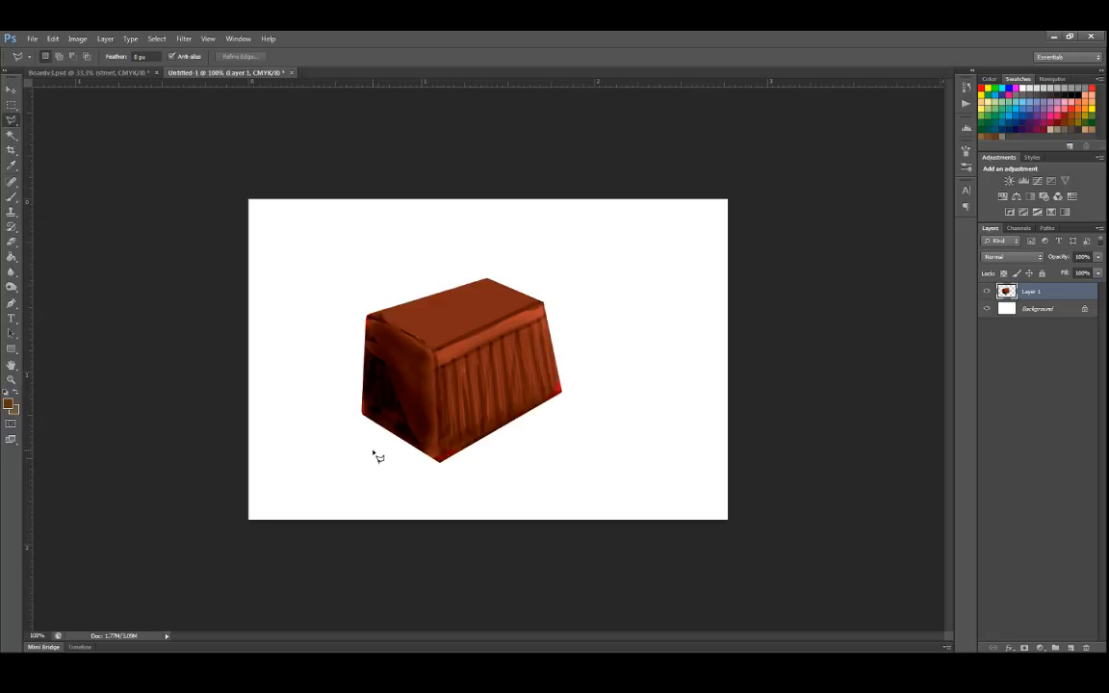
Set the brush to Multiply at 50% opacity with dark red and darken the right face's bottom edge and the front corner.
key(b)
key(5)
click(140, 56)
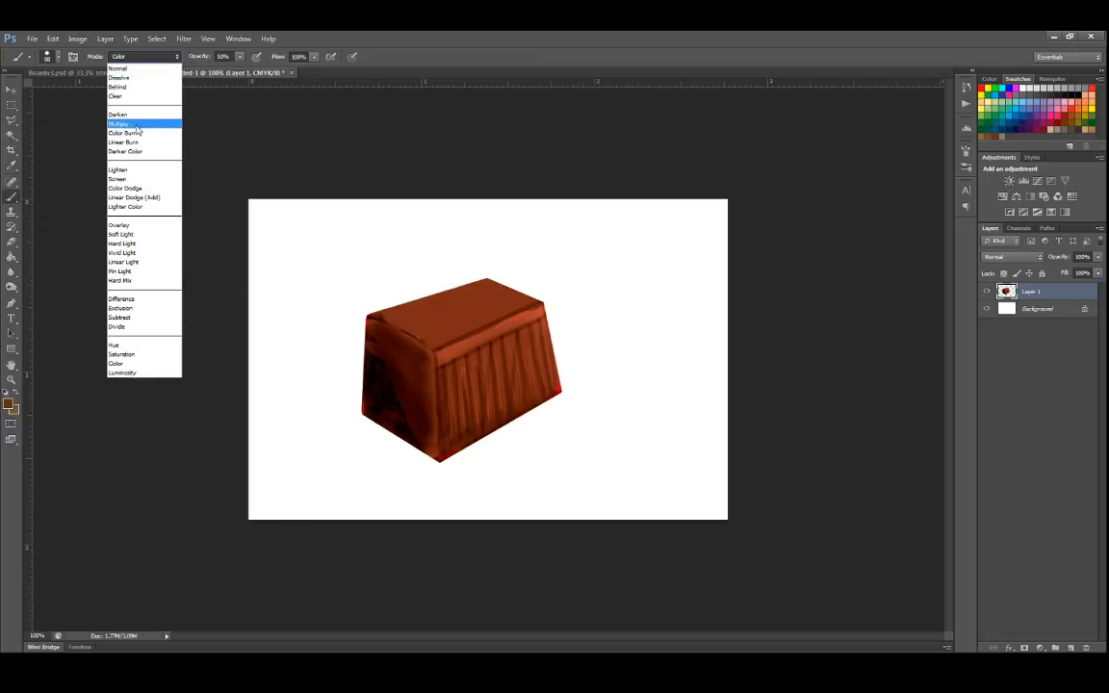
click(123, 116)
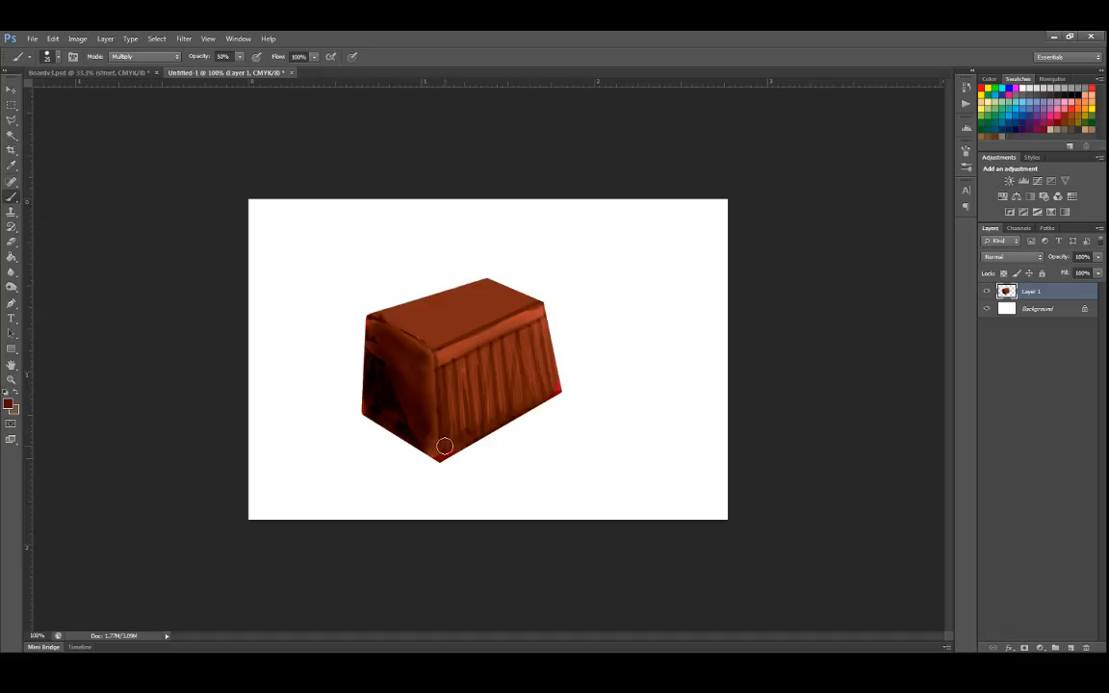
mouse_move(443, 446)
mouse_down()
mouse_move(554, 397)
mouse_move(521, 415)
mouse_move(558, 391)
mouse_up()
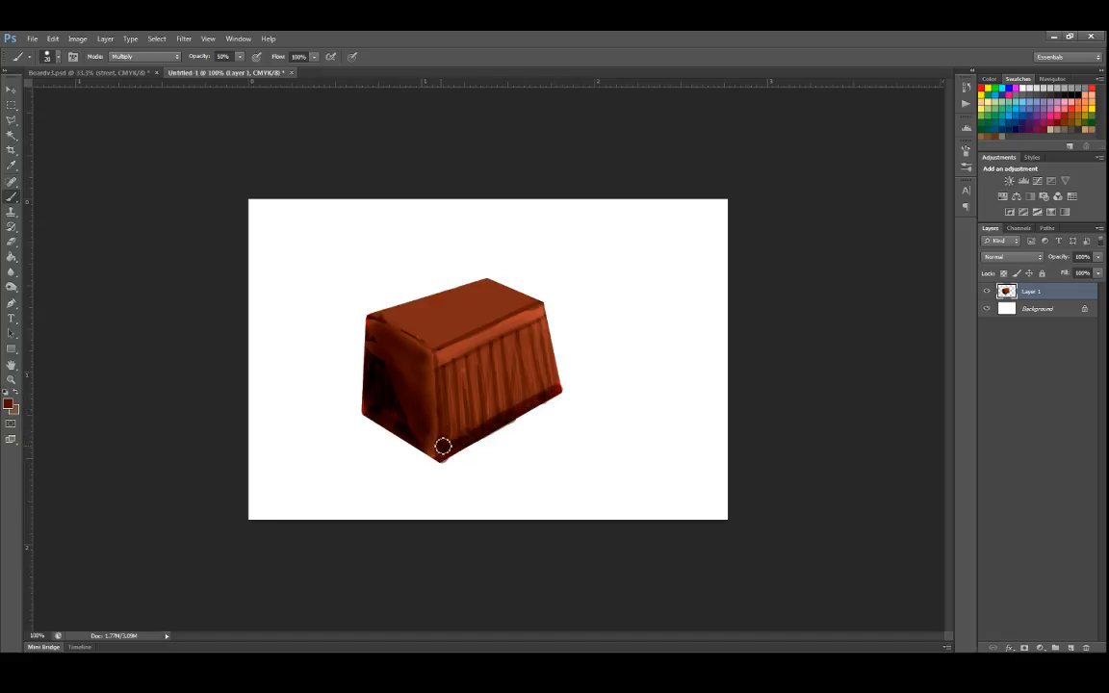
drag(443, 446, 439, 417)
Lower the brush opacity to 32%, choose a soft round tip, and shade the lower right face and the left face.
click(240, 56)
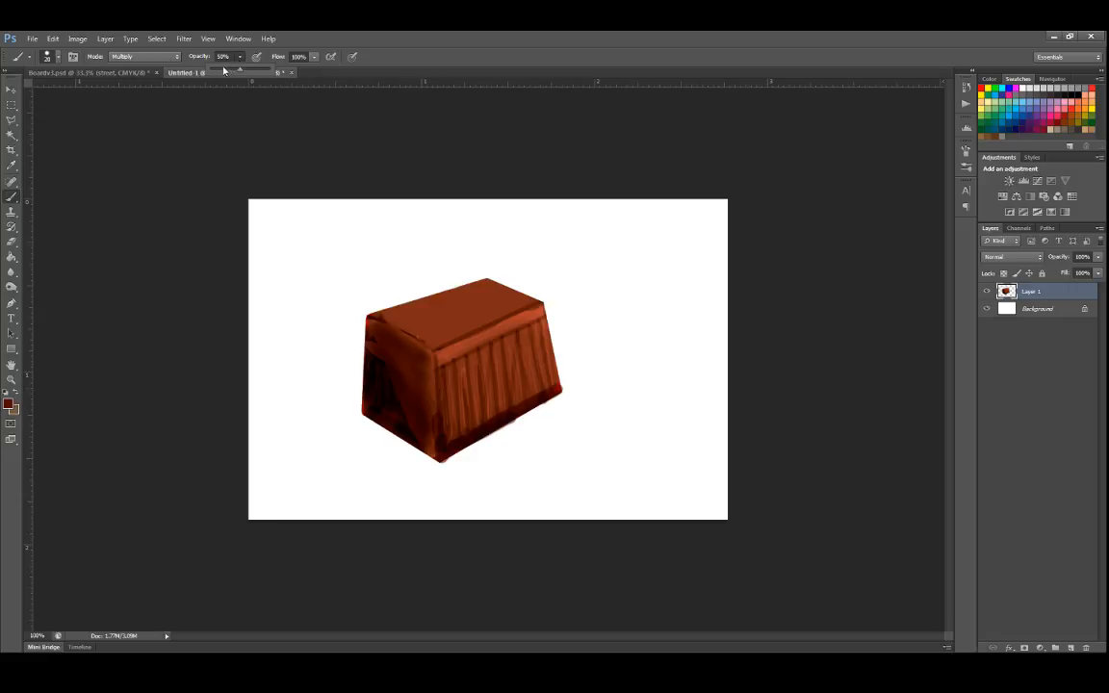
right_click(418, 340)
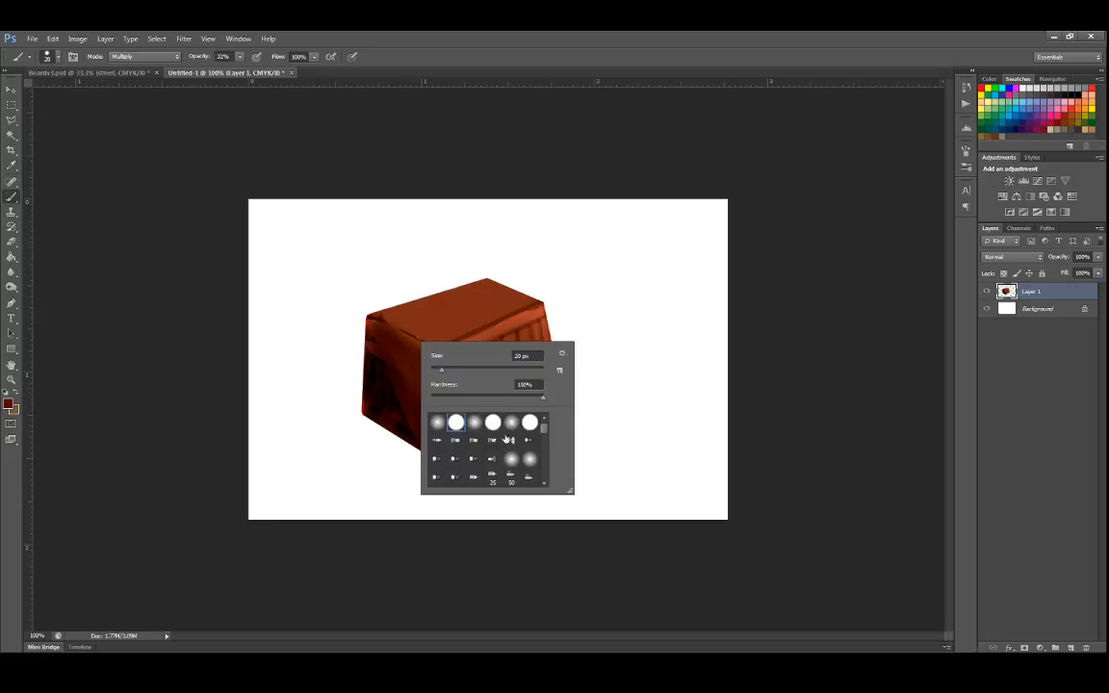
click(476, 421)
click(463, 328)
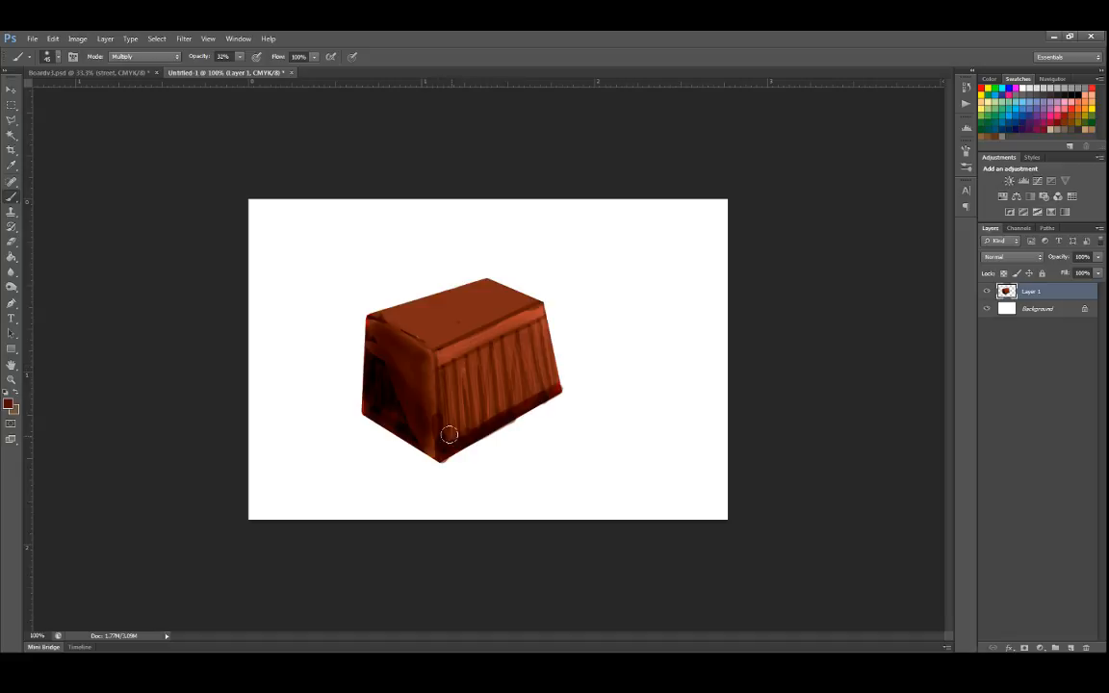
mouse_move(433, 414)
mouse_down()
mouse_move(445, 370)
mouse_move(454, 390)
mouse_move(532, 368)
mouse_up()
drag(404, 376, 376, 314)
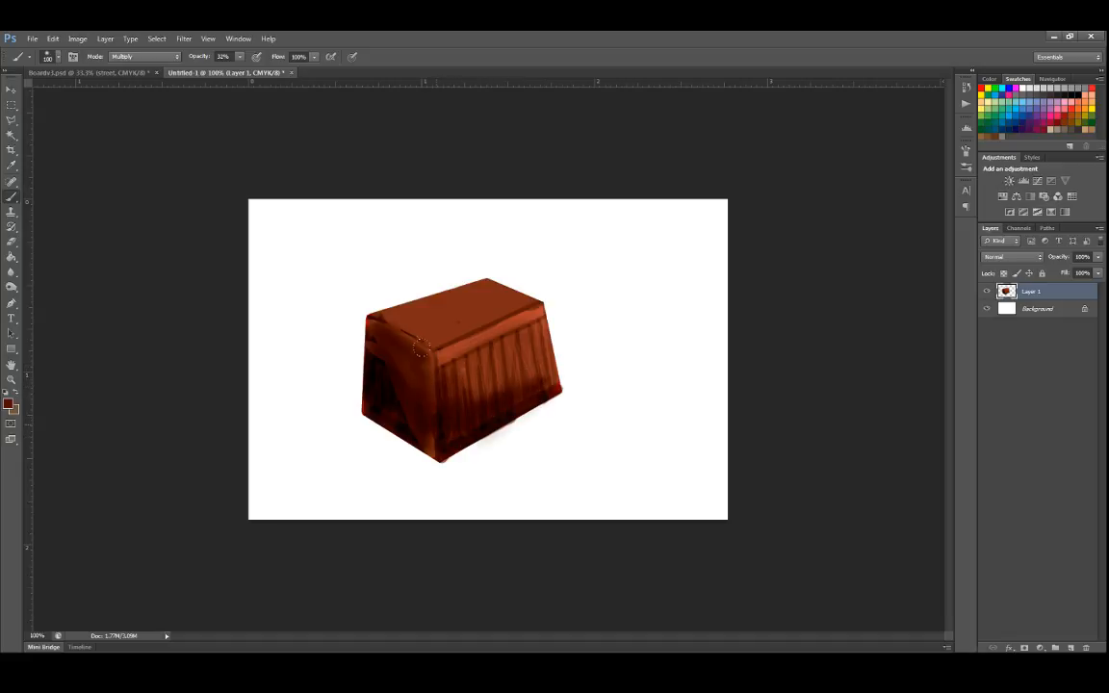
Set the brush to Screen, reduce it to 6 px, and paint light wood-grain strokes on the right face.
click(125, 56)
click(145, 145)
right_click(548, 297)
drag(616, 326, 606, 327)
key(Return)
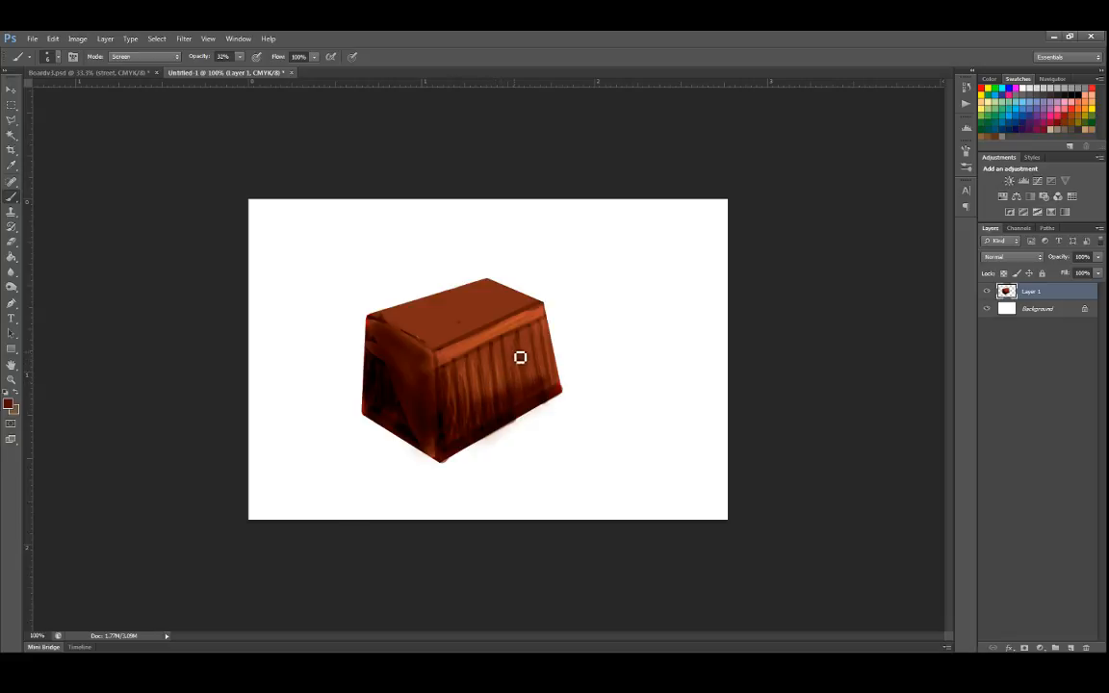
drag(520, 359, 542, 390)
Set the brush to Multiply and add fine dark grain strokes to the right face, its upper rim, and the front corner.
click(154, 59)
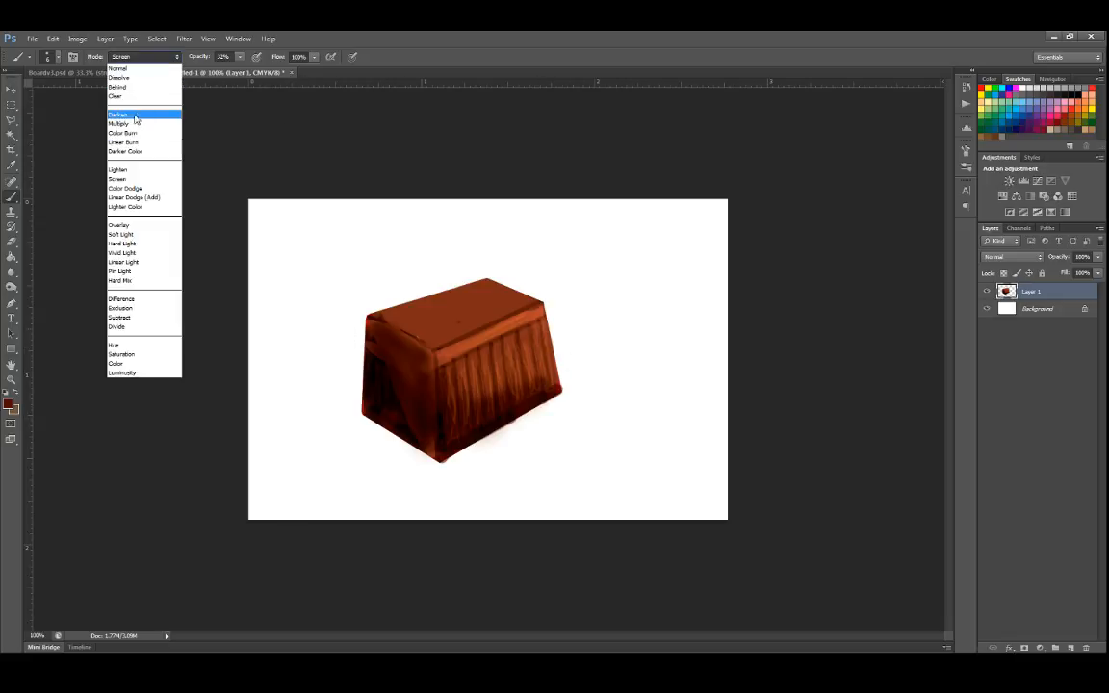
click(154, 109)
mouse_move(452, 389)
mouse_down()
mouse_move(457, 433)
mouse_move(453, 379)
mouse_move(461, 432)
mouse_move(463, 379)
mouse_move(487, 421)
mouse_up()
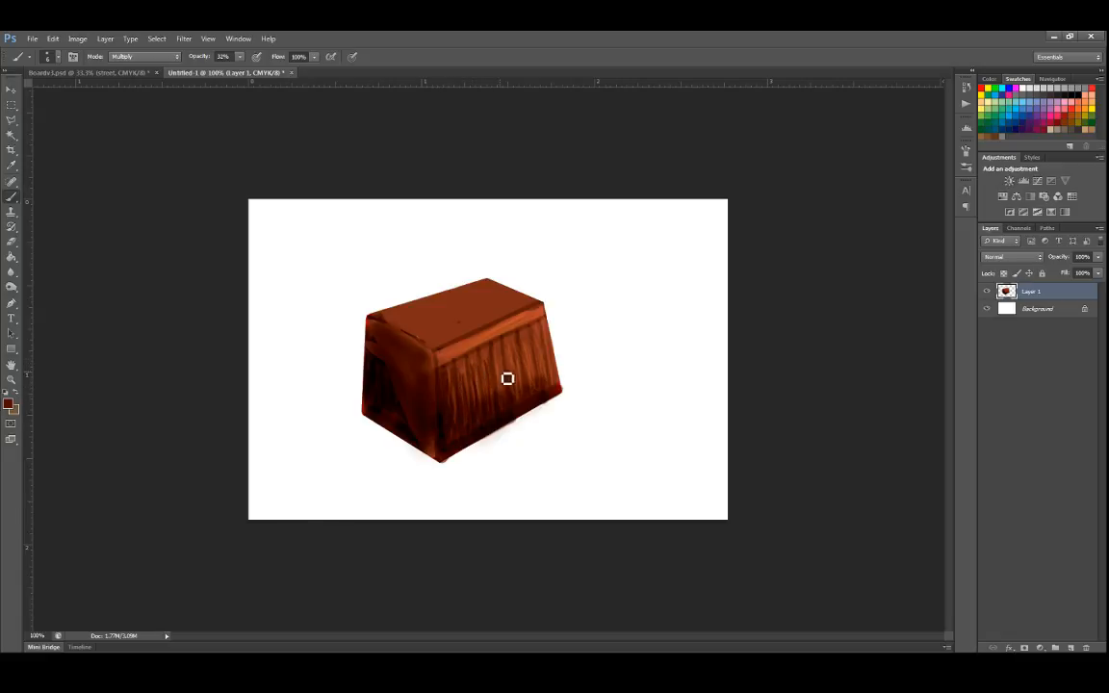
mouse_move(507, 378)
mouse_down()
mouse_move(509, 409)
mouse_move(518, 357)
mouse_move(527, 403)
mouse_move(531, 349)
mouse_move(537, 383)
mouse_move(544, 334)
mouse_move(555, 385)
mouse_up()
drag(533, 324, 455, 360)
drag(441, 362, 446, 452)
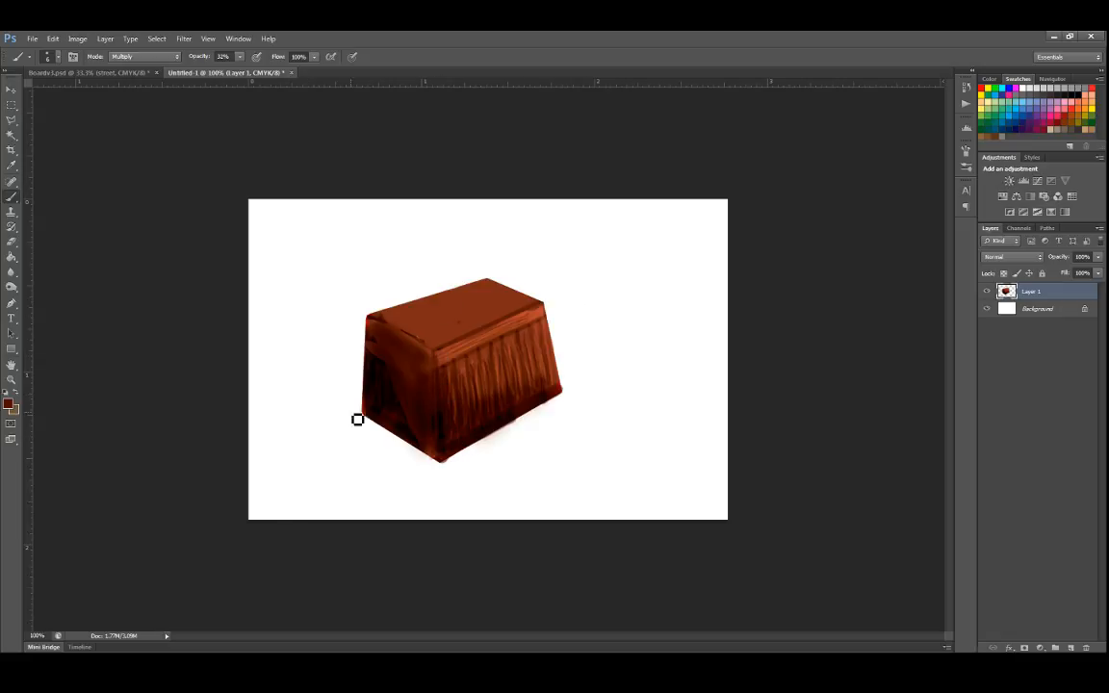
Trace the outer corners of the shaded box with the Polygonal Lasso.
key(l)
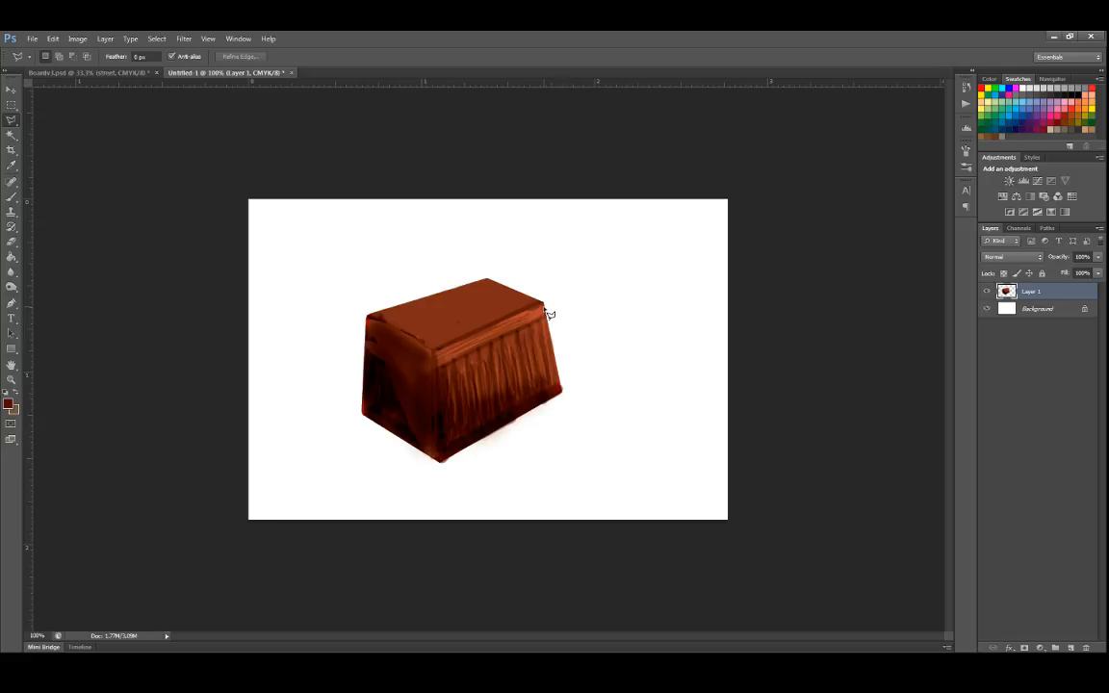
click(546, 305)
click(552, 396)
click(440, 461)
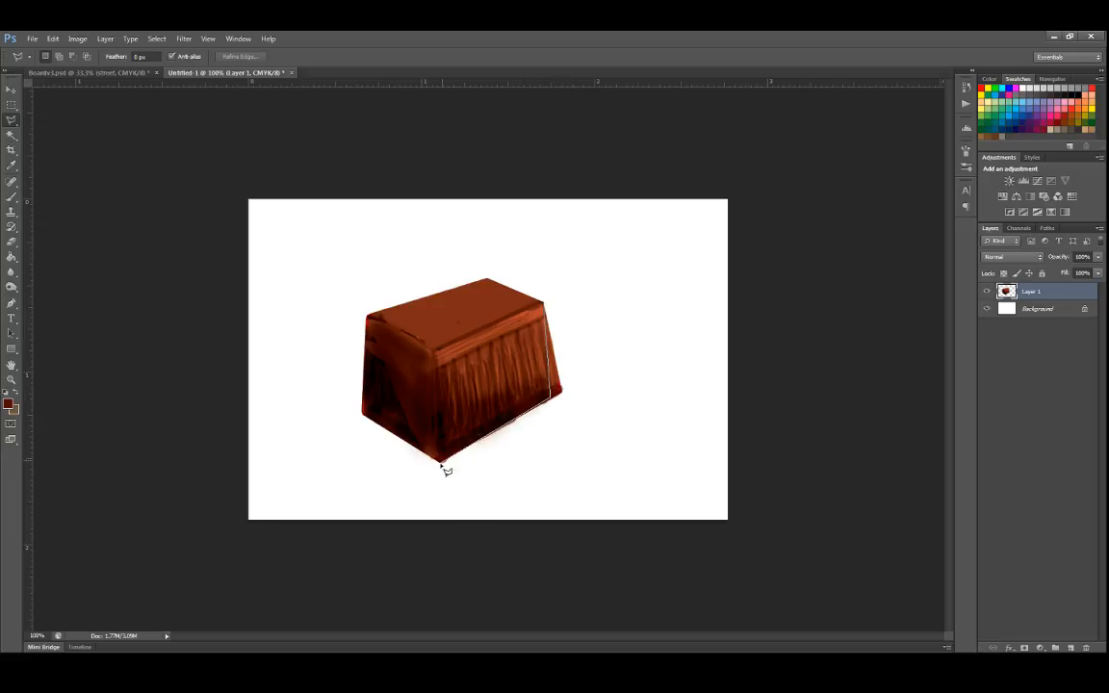
click(362, 417)
click(363, 315)
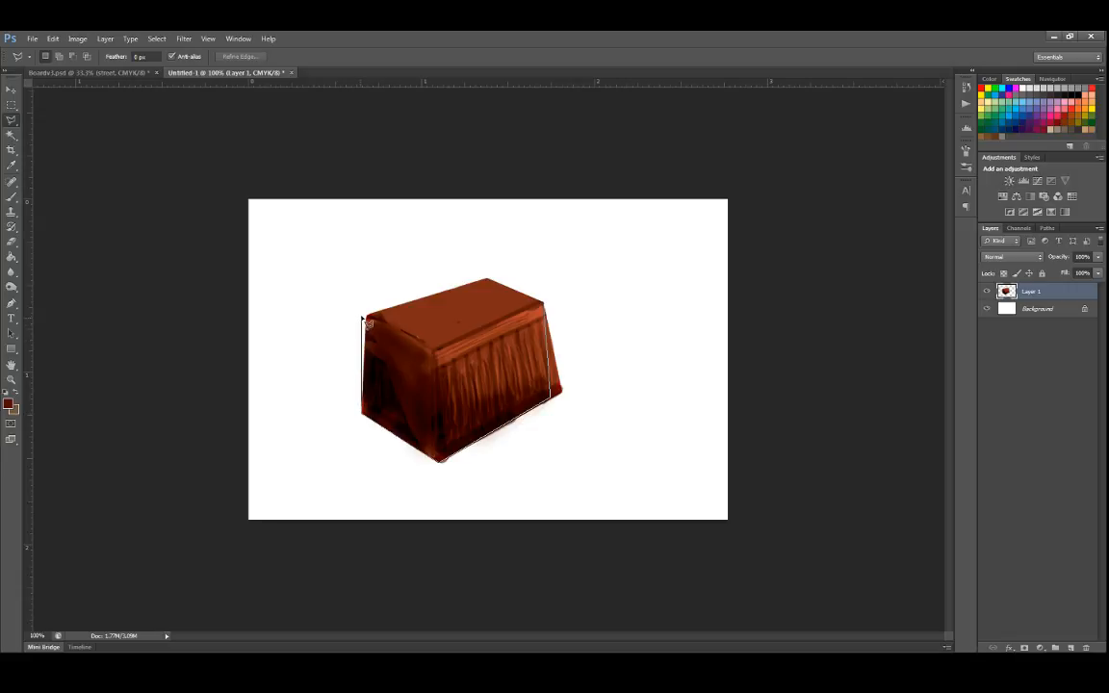
click(484, 281)
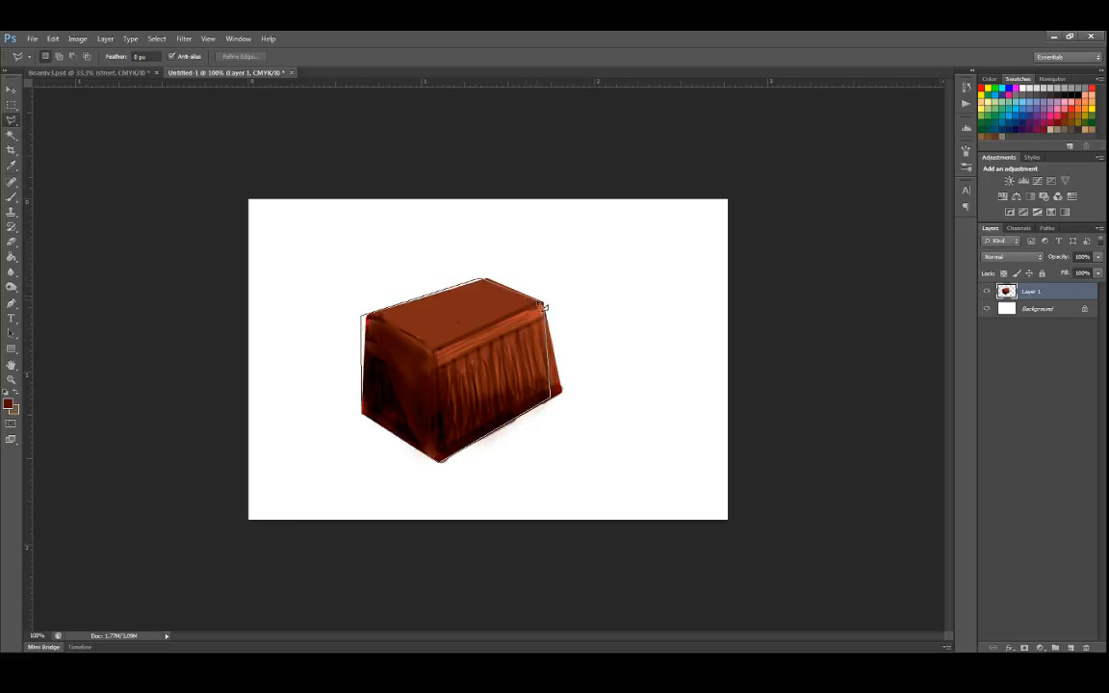